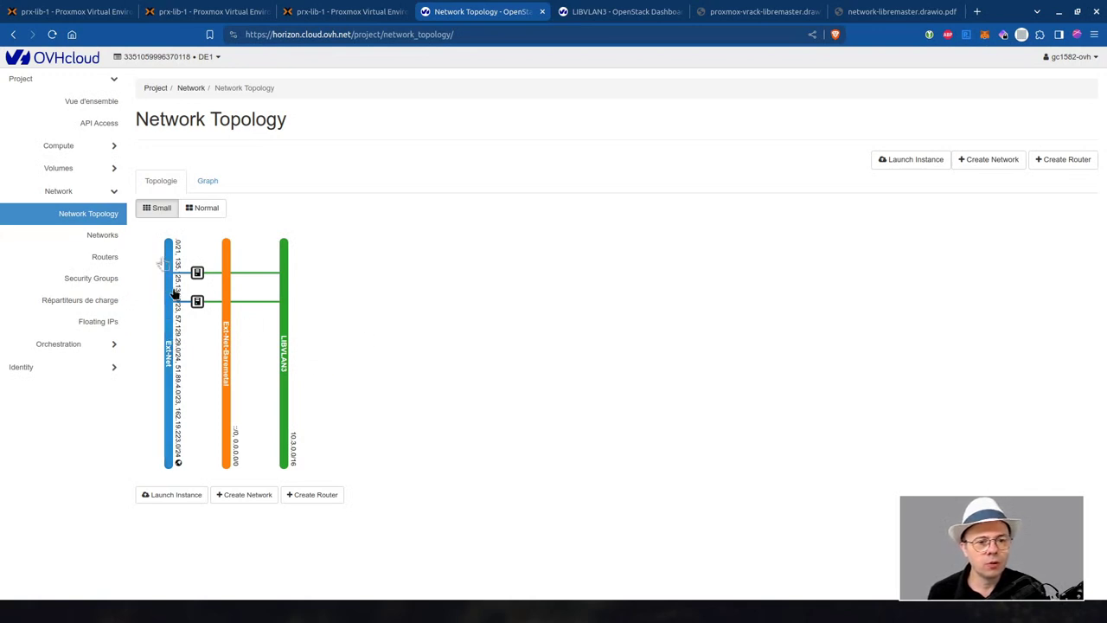
# - Examine the details of the bk1 and bk4 instances in the network topology
pyautogui.click(195, 275)
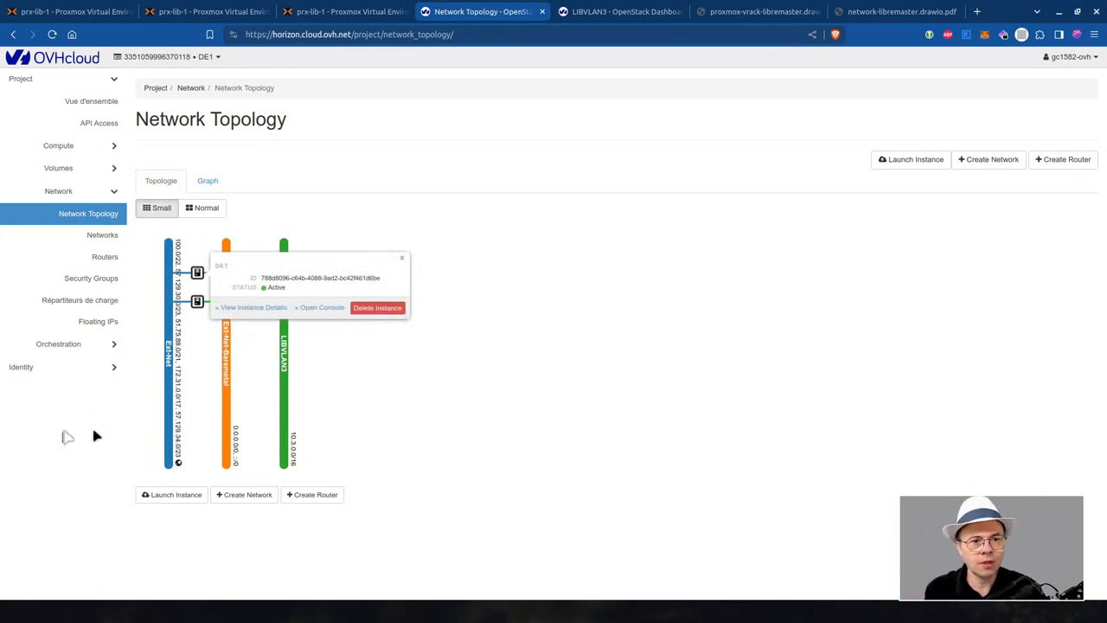
pyautogui.click(196, 274)
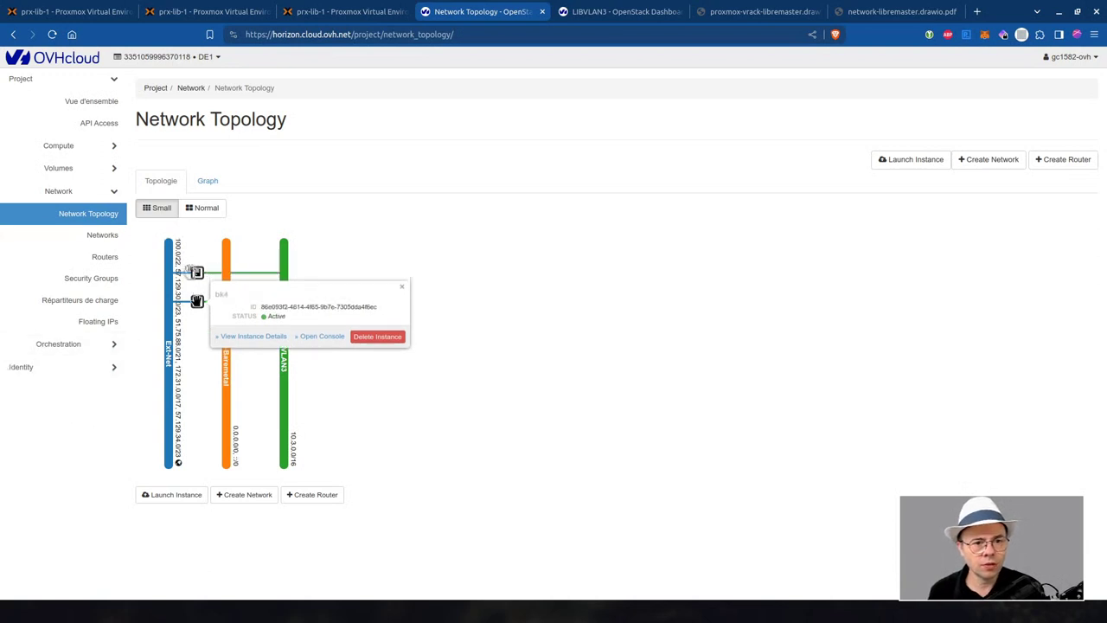
pyautogui.click(197, 301)
pyautogui.click(197, 273)
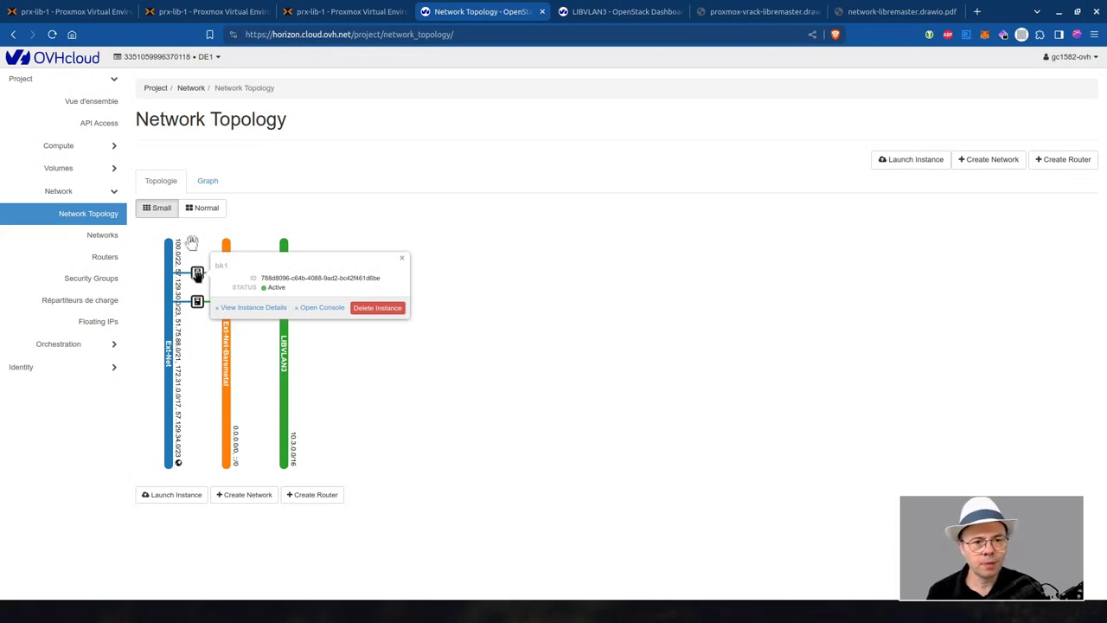
pyautogui.click(197, 301)
pyautogui.click(197, 273)
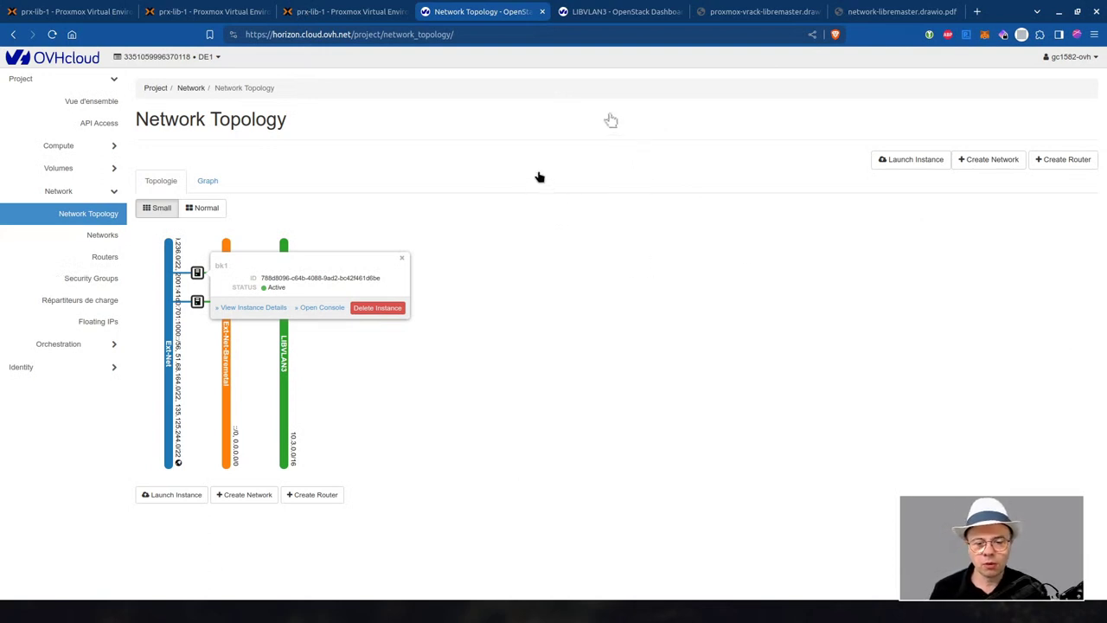
# - Review the LIB Admin project's private networks in the OVHcloud manager, then return to the Network Topology page
pyautogui.click(346, 179)
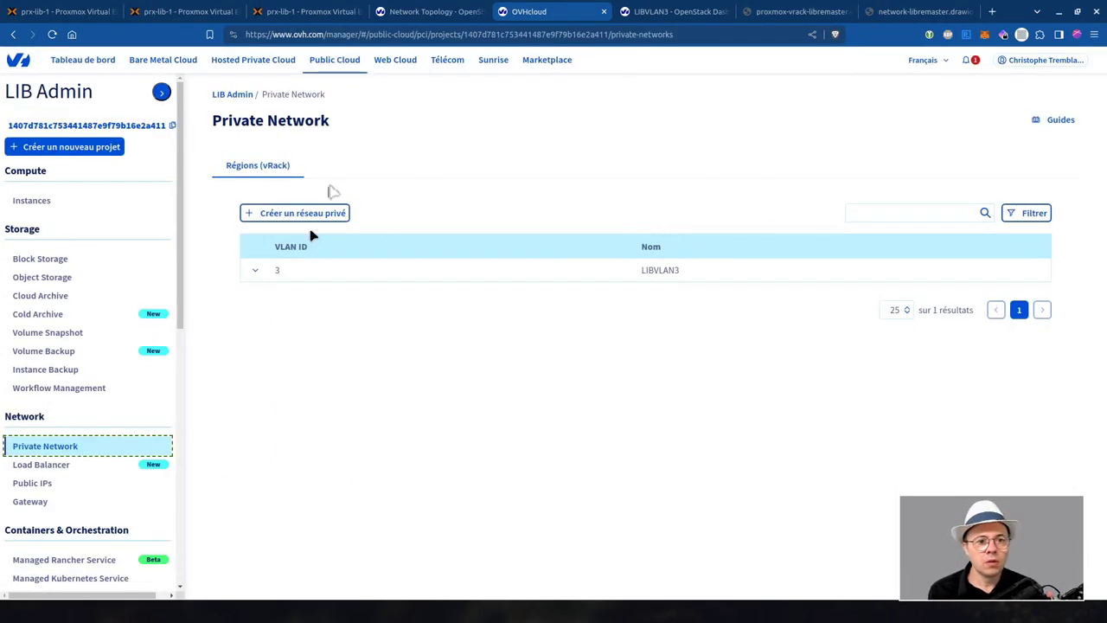
pyautogui.moveTo(5, 95); pyautogui.dragTo(95, 104)
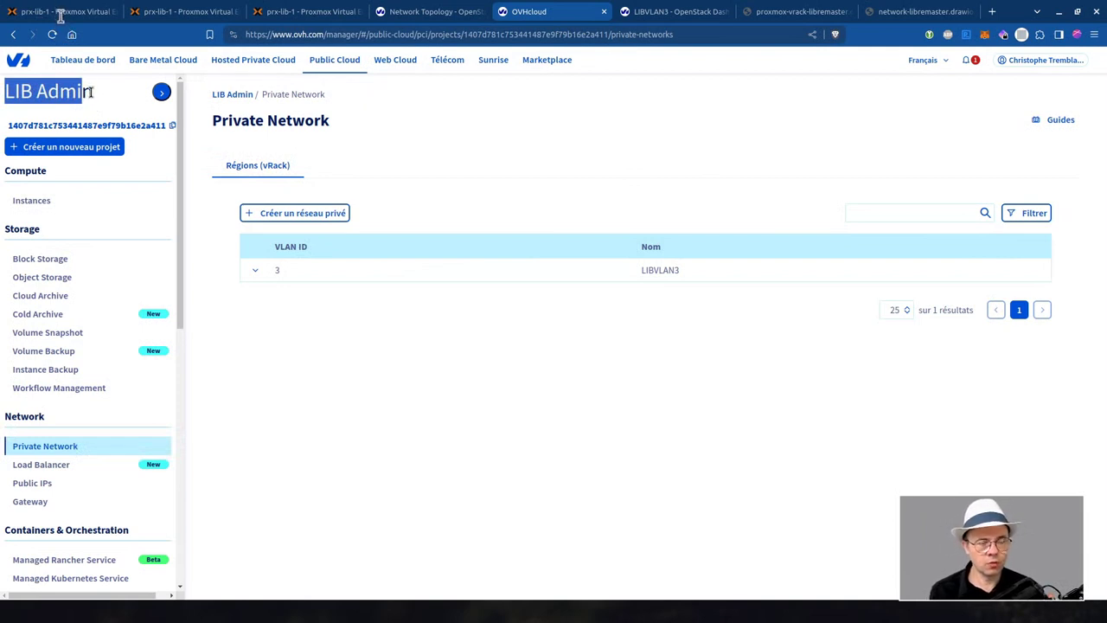
pyautogui.moveTo(93, 92); pyautogui.dragTo(6, 90)
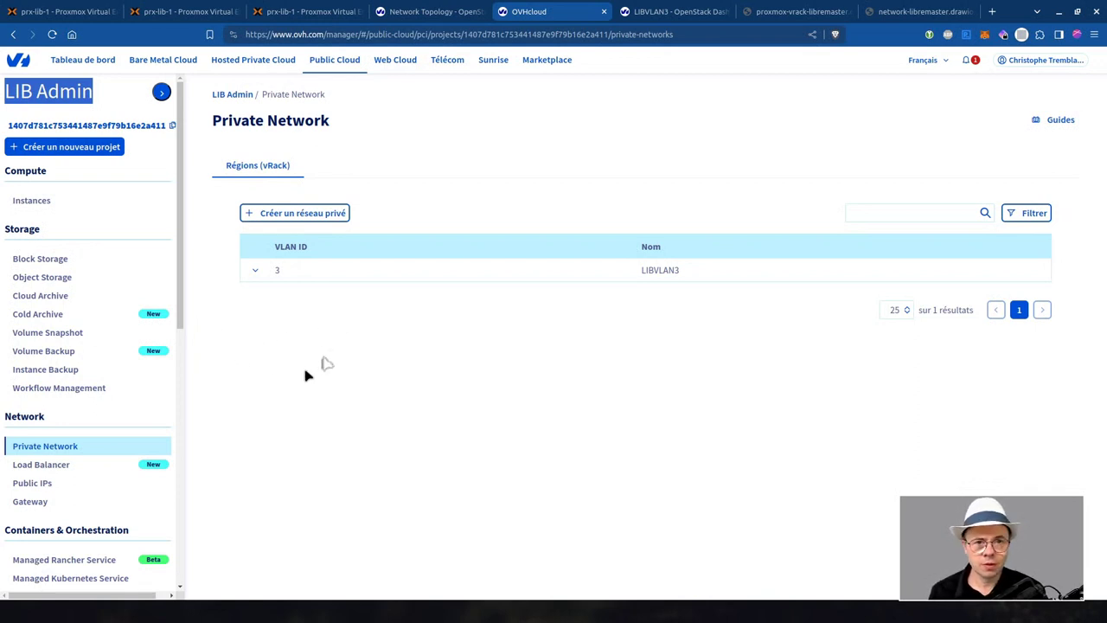
pyautogui.click(431, 12)
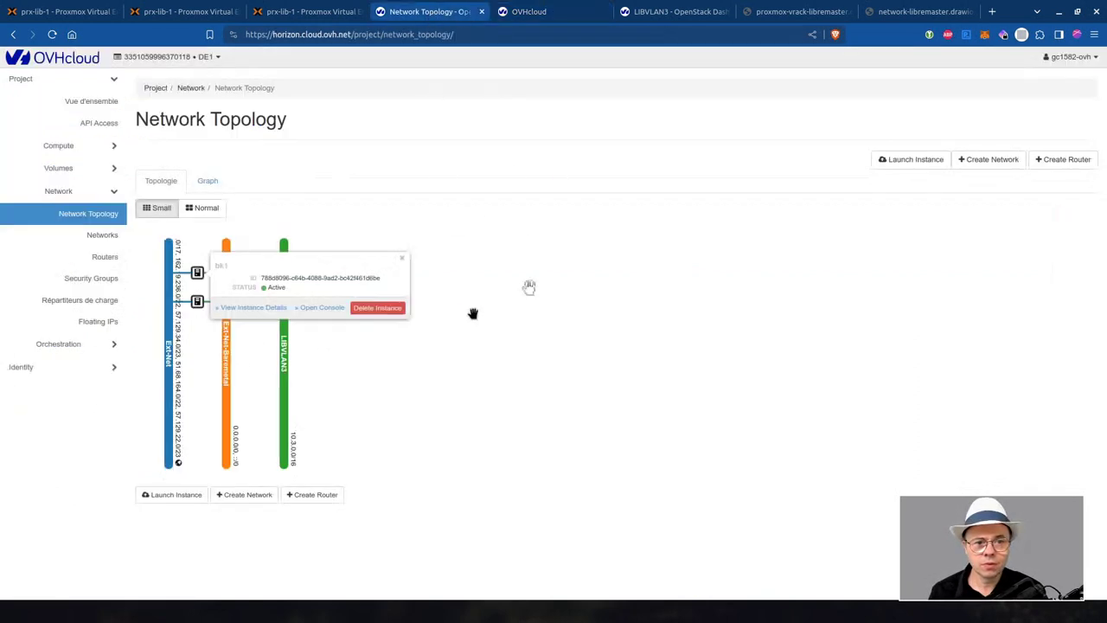
pyautogui.click(367, 218)
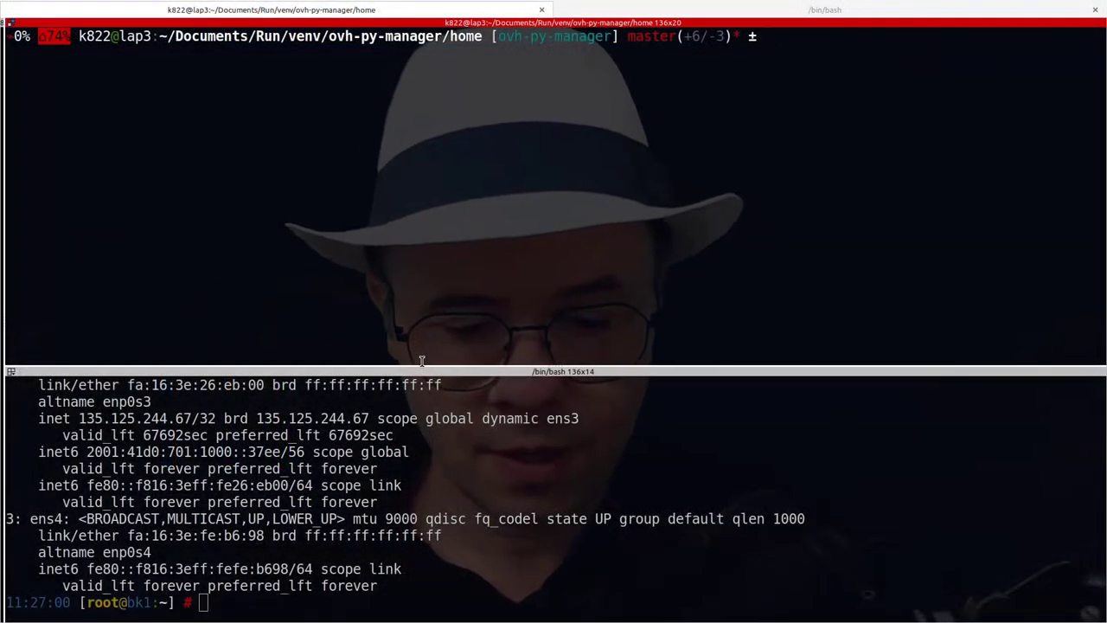
# - In the terminal, enlarge the upper pane and display requirements.txt with the more command
pyautogui.moveTo(422, 363); pyautogui.dragTo(425, 566)
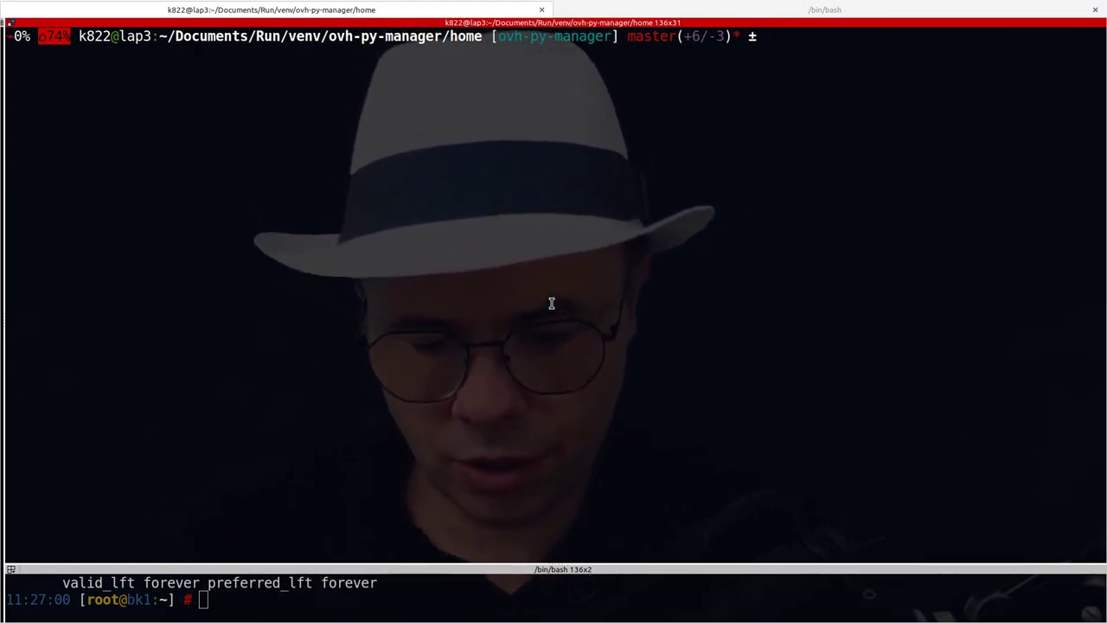
pyautogui.write('more re')
pyautogui.press('Tab')
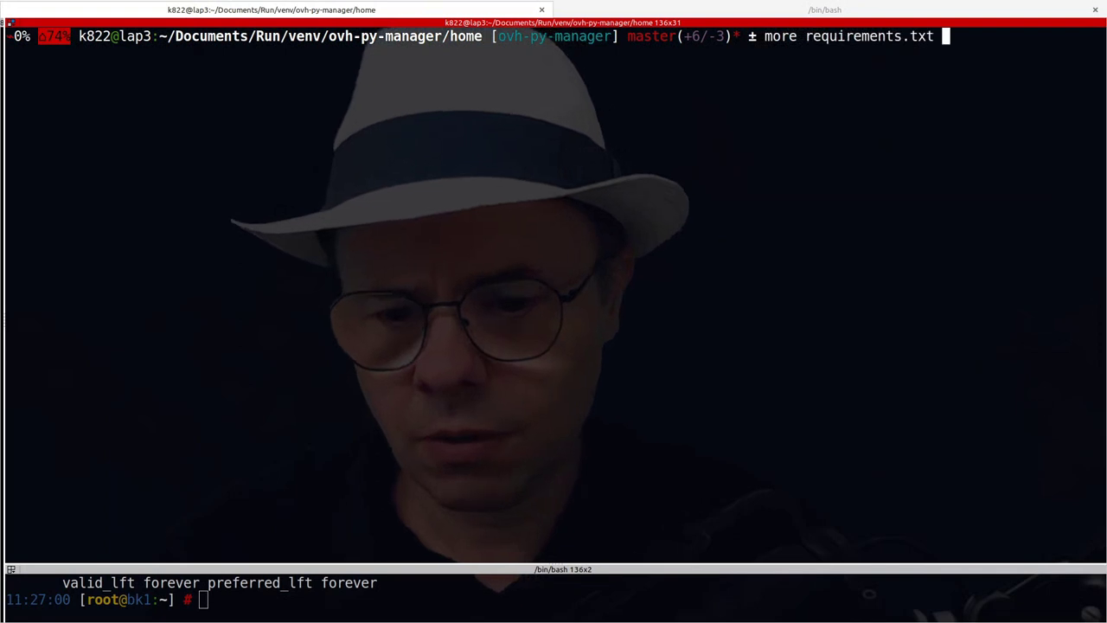
pyautogui.press('Return')
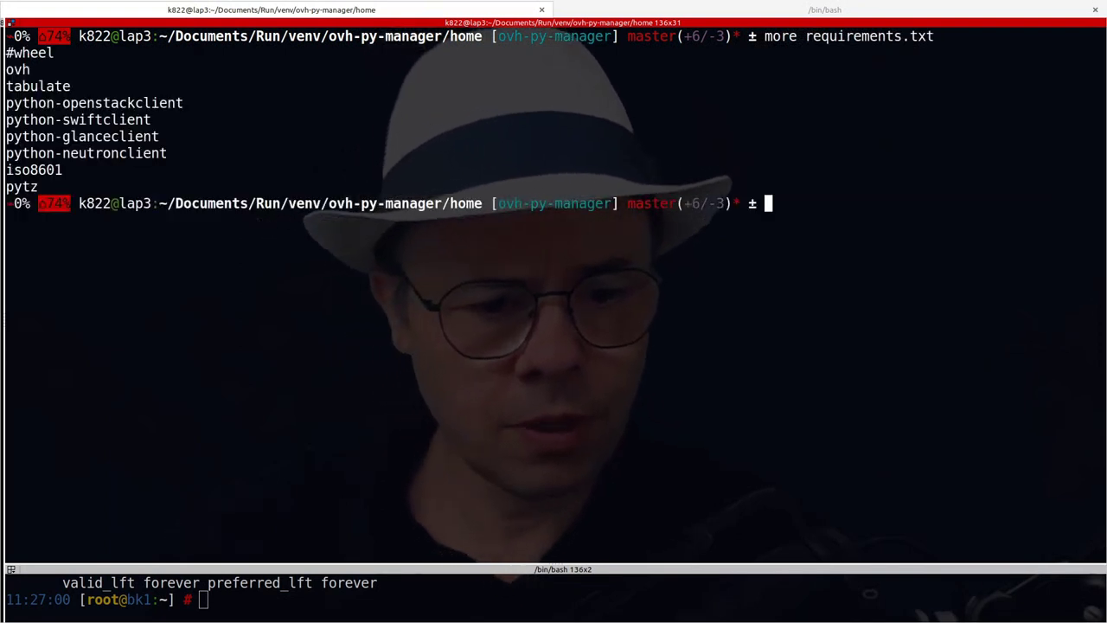
# - Review the listed requirements, highlighting the packages from python-openstackclient to python-neutronclient
pyautogui.moveTo(38, 187)
pyautogui.mouseDown()
pyautogui.moveTo(14, 154)
pyautogui.moveTo(7, 54)
pyautogui.moveTo(13, 114)
pyautogui.moveTo(46, 181)
pyautogui.mouseUp()
pyautogui.click(7, 54)
pyautogui.click(57, 110)
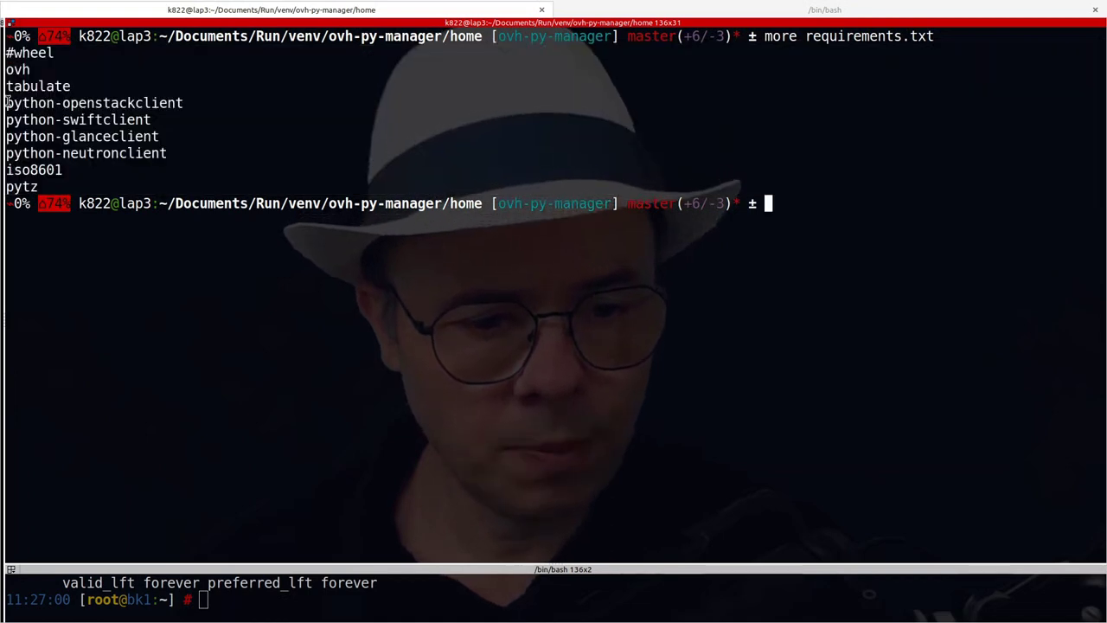
pyautogui.moveTo(11, 104); pyautogui.dragTo(172, 156)
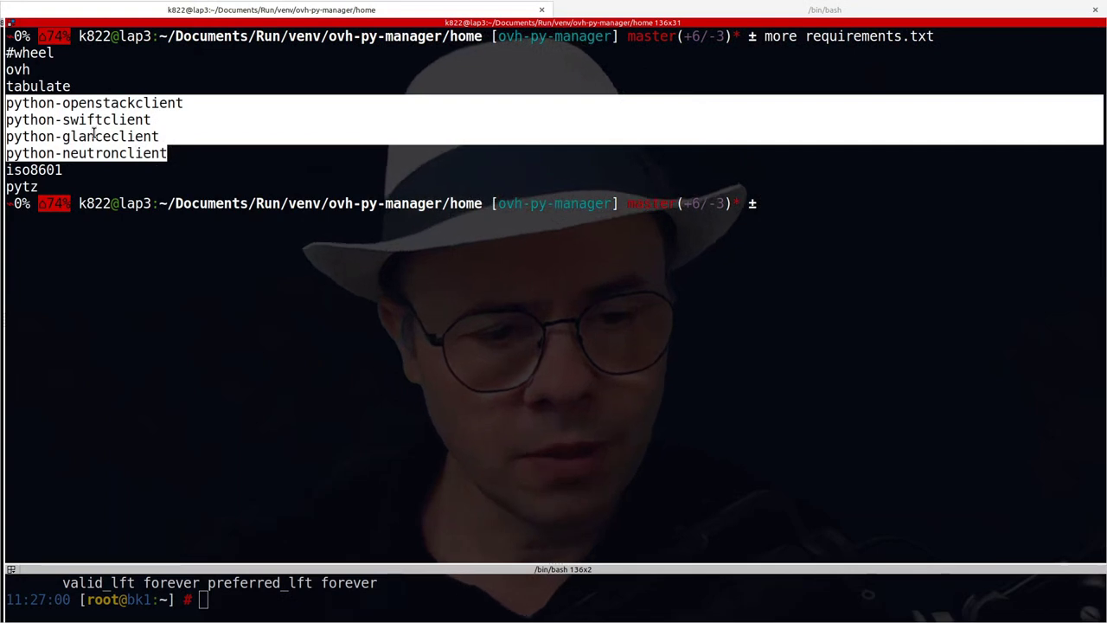
pyautogui.click(729, 78)
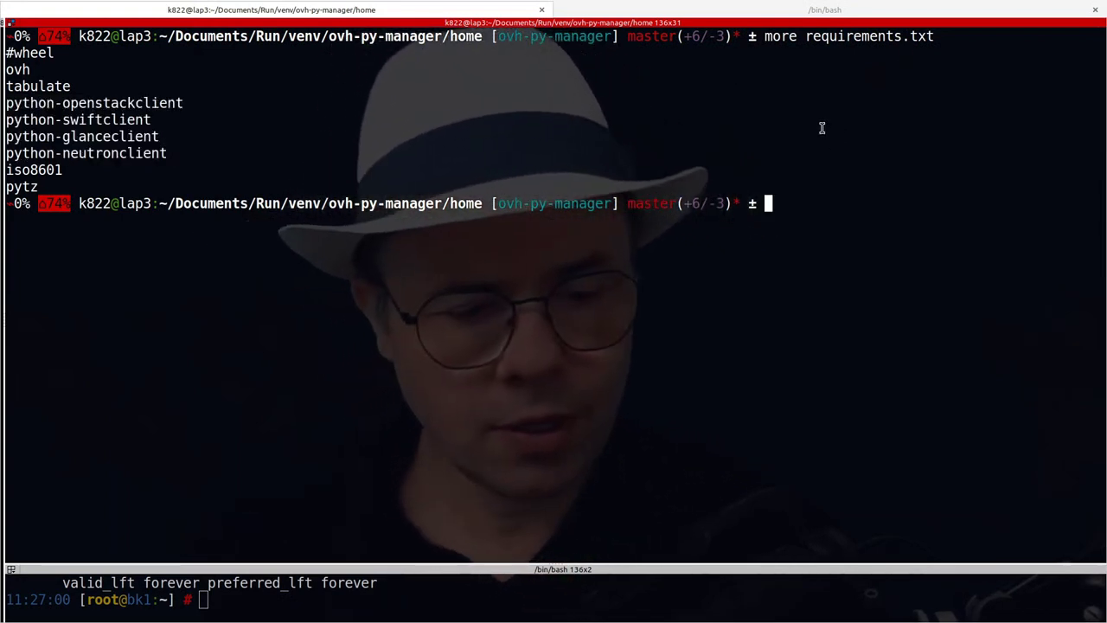
pyautogui.moveTo(180, 156); pyautogui.dragTo(121, 102)
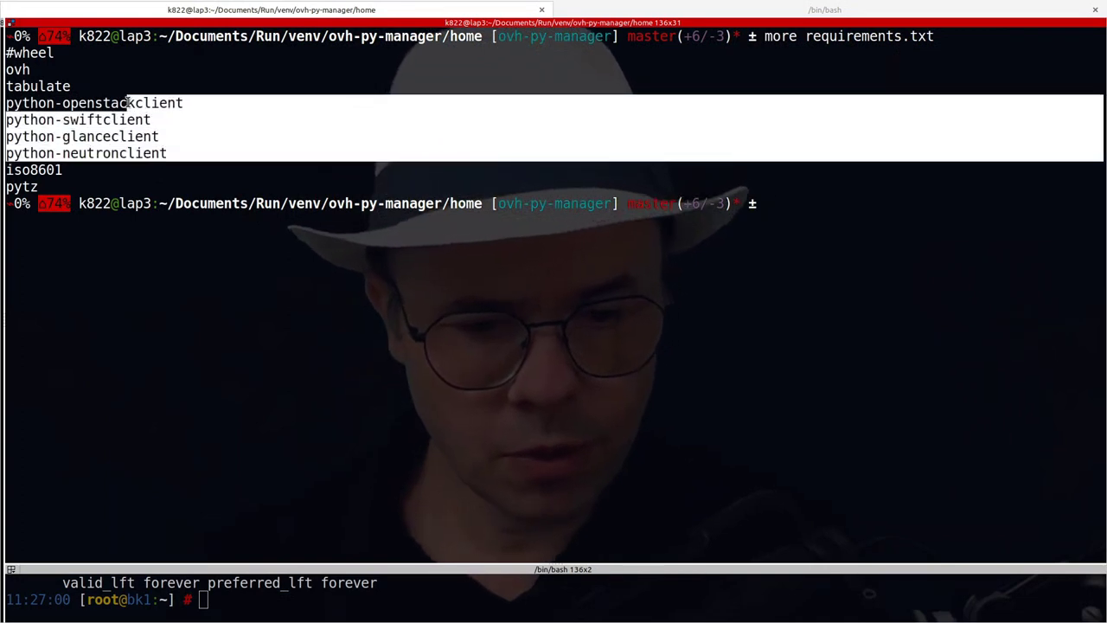
pyautogui.click(732, 140)
# - List the available shell completions beginning with "open" to look for openstack, and clear the prompt
pyautogui.write('open')
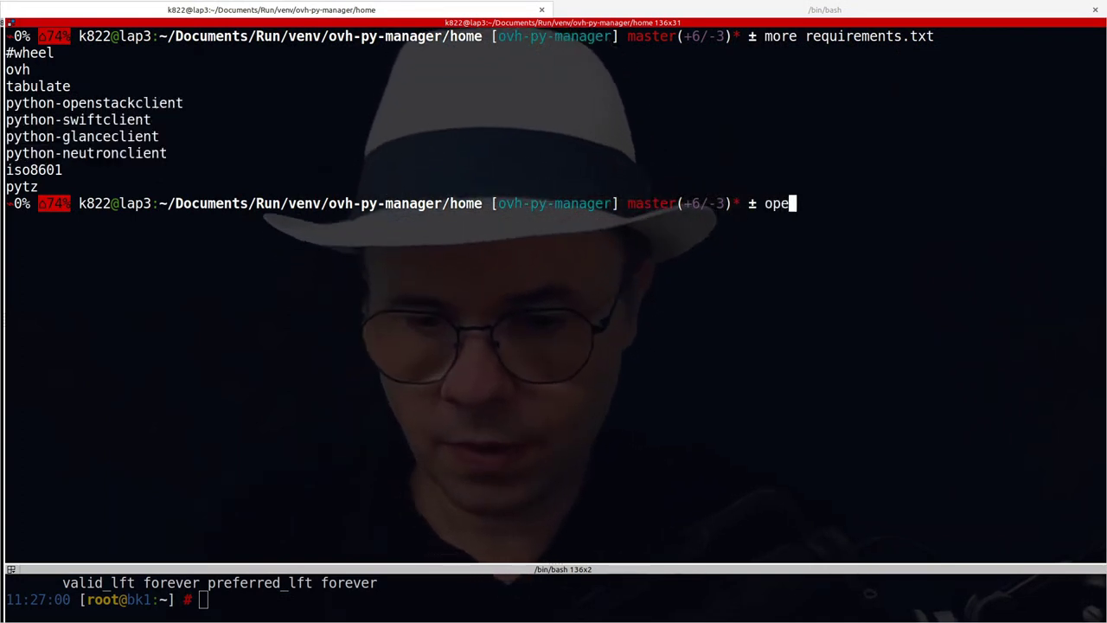
pyautogui.press('Tab')
pyautogui.press('Tab')
pyautogui.write('stack')
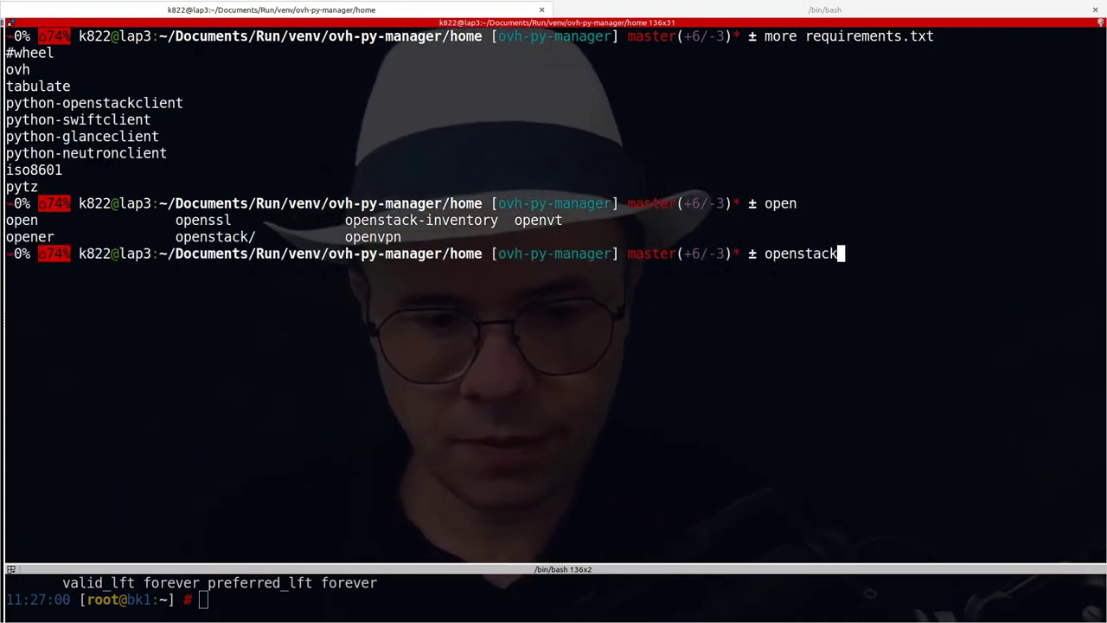
pyautogui.press('BackSpace')
pyautogui.press('BackSpace')
pyautogui.press('BackSpace')
pyautogui.press('BackSpace')
pyautogui.press('BackSpace')
pyautogui.press('BackSpace')
pyautogui.press('BackSpace')
pyautogui.press('BackSpace')
pyautogui.press('BackSpace')
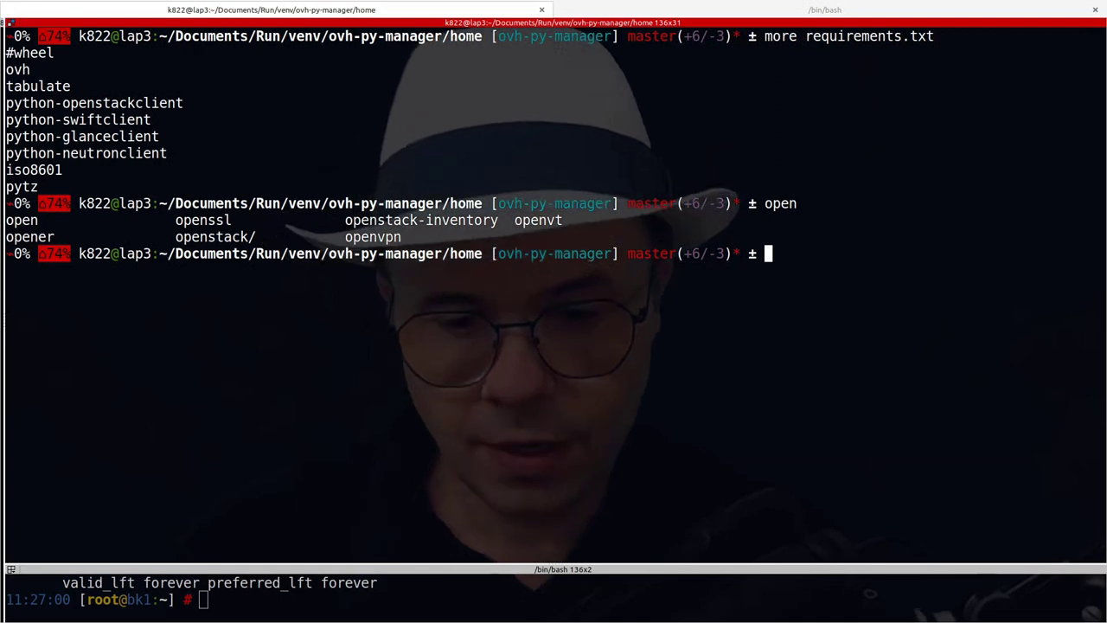
pyautogui.write('more conf/')
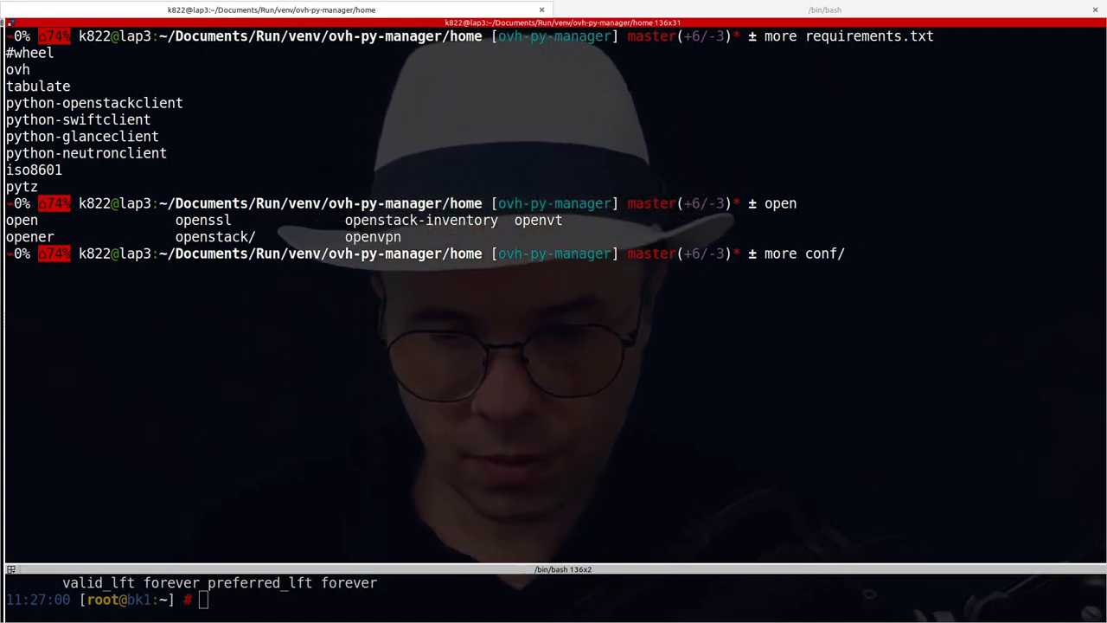
pyautogui.write('O')
pyautogui.press('BackSpace')
pyautogui.press('BackSpace')
pyautogui.press('BackSpace')
pyautogui.press('BackSpace')
pyautogui.press('BackSpace')
pyautogui.press('BackSpace')
pyautogui.press('BackSpace')
pyautogui.press('BackSpace')
pyautogui.press('BackSpace')
pyautogui.press('BackSpace')
pyautogui.press('BackSpace')
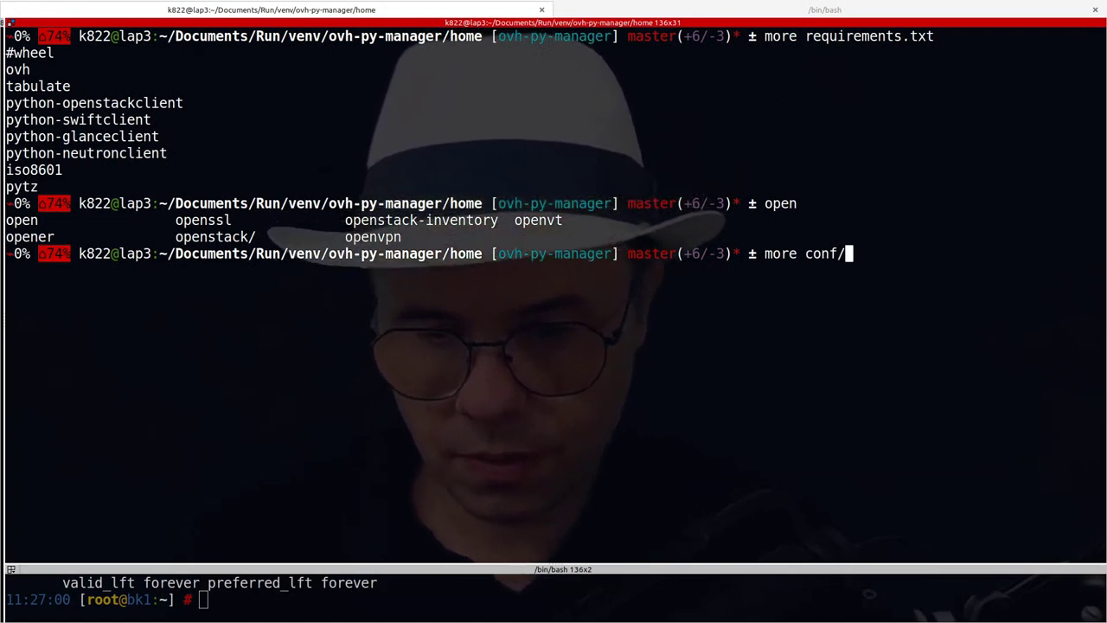
# - Enter "source conf/" at the prompt without running it
pyautogui.write('source conf/')
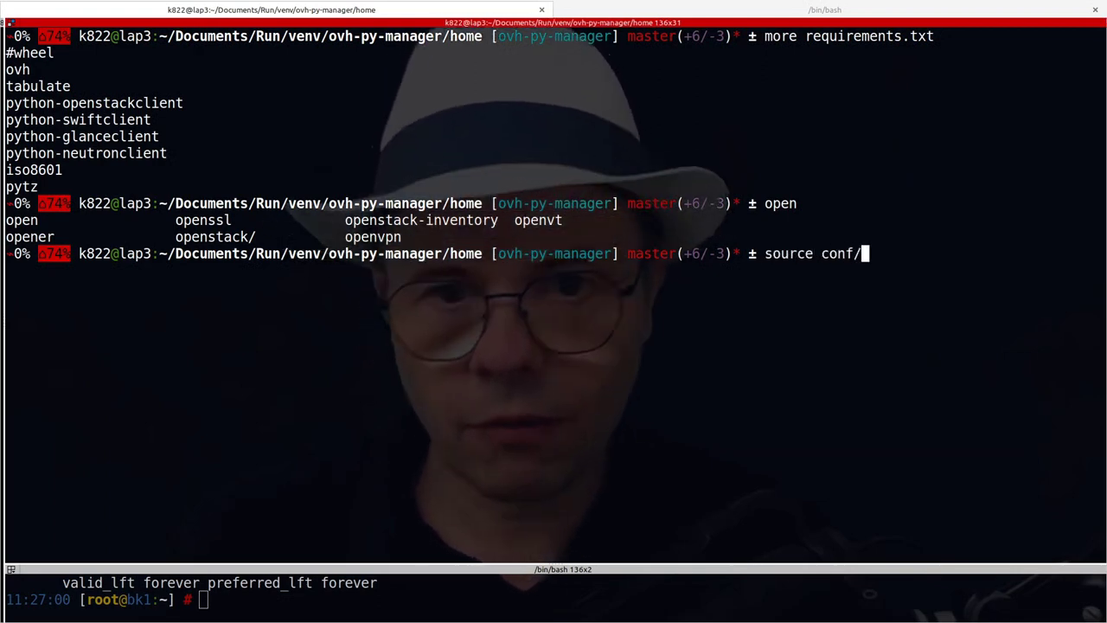
pyautogui.click(642, 433)
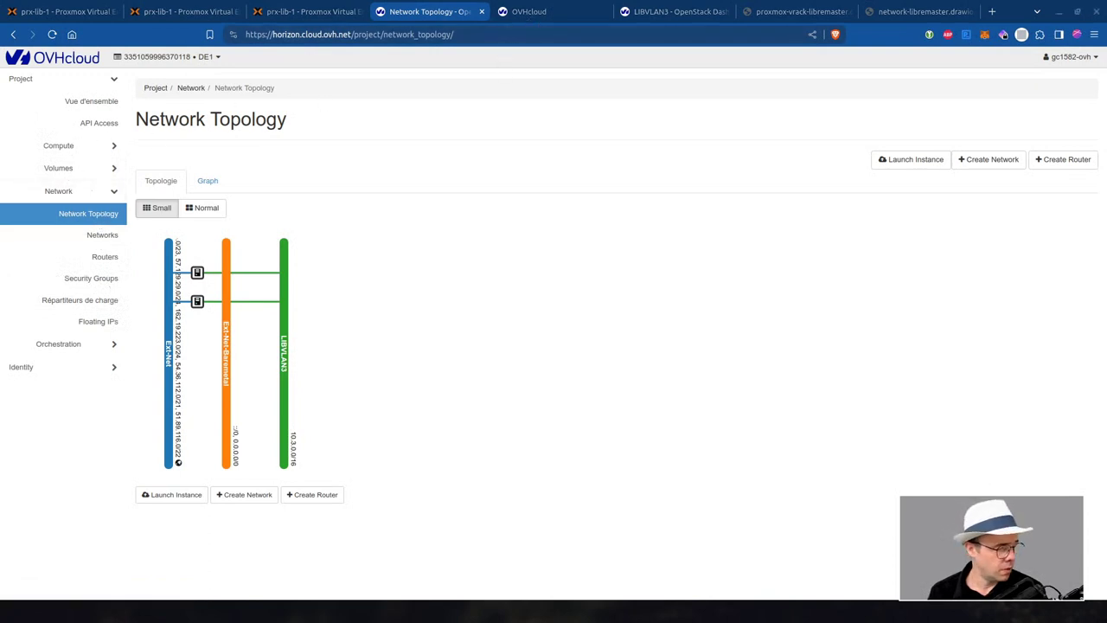
# - Switch to the OVHcloud manager and open the LIB Admin project's Users & Roles page
pyautogui.click(566, 11)
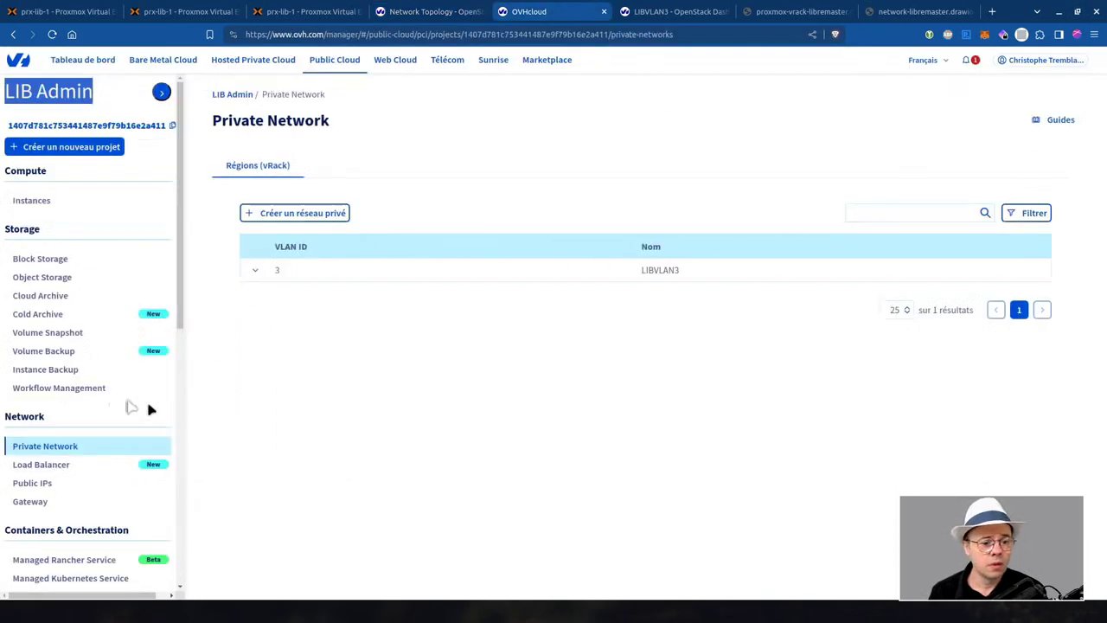
pyautogui.scroll(-4, 119, 408)
pyautogui.scroll(-3, 86, 380)
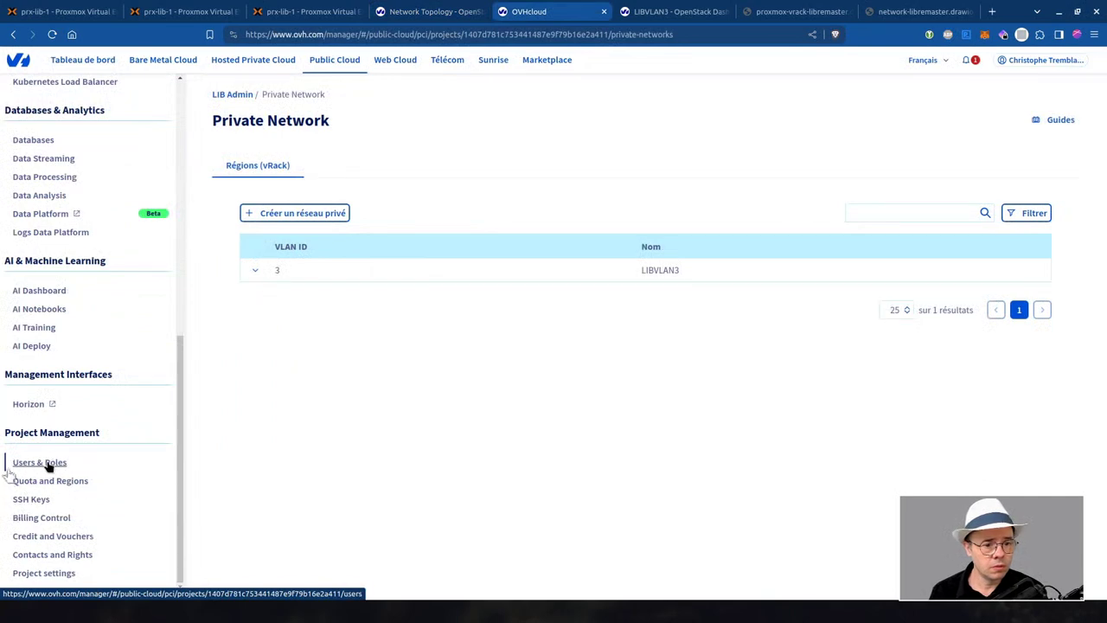
pyautogui.click(39, 463)
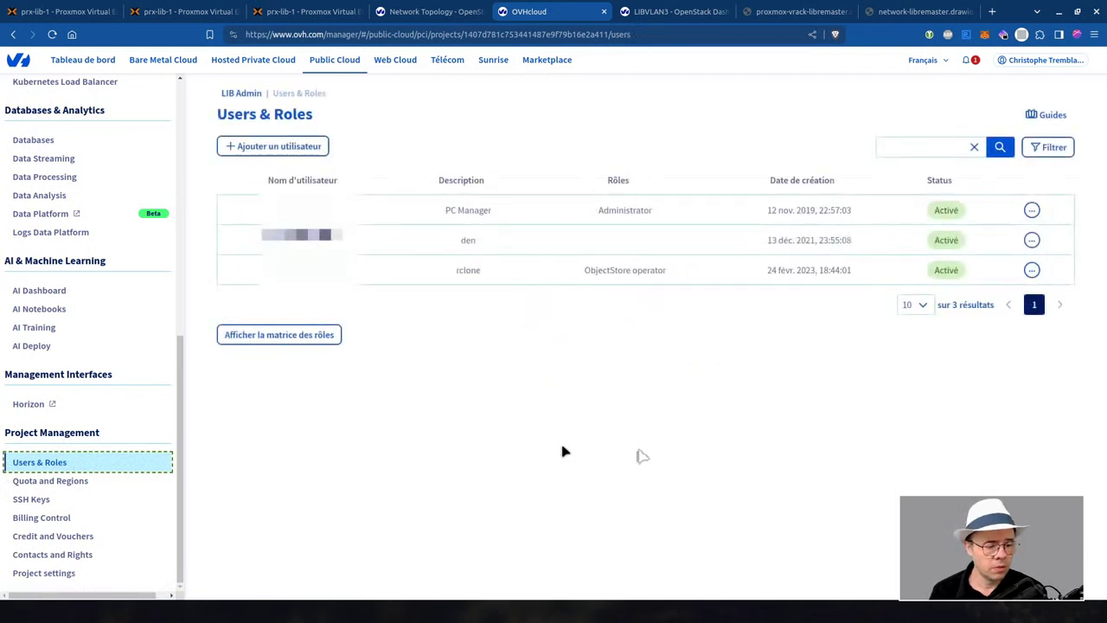
# - Examine the actions available for the PC Manager user, including the OpenStack RC file download, without choosing any
pyautogui.click(1031, 210)
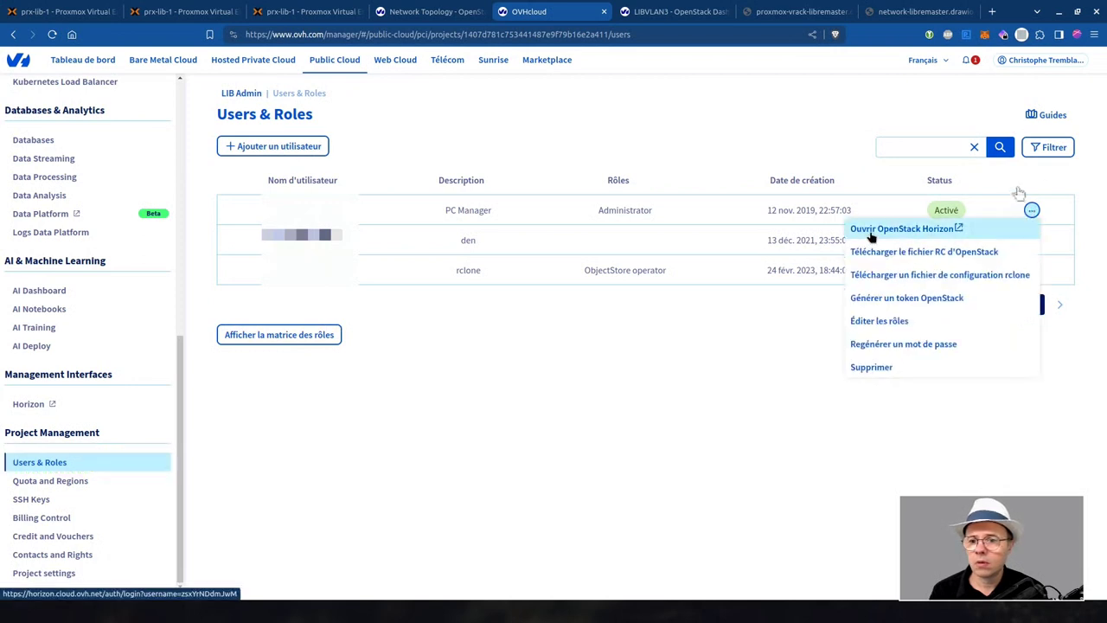
pyautogui.click(570, 442)
pyautogui.scroll(10, 148, 398)
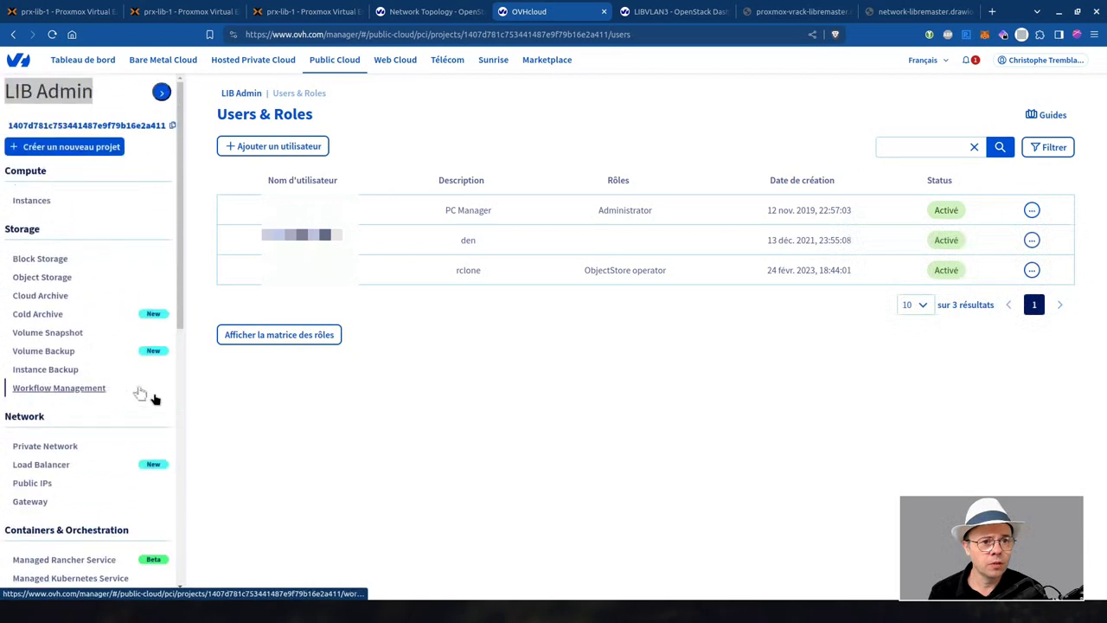
pyautogui.scroll(-10, 147, 395)
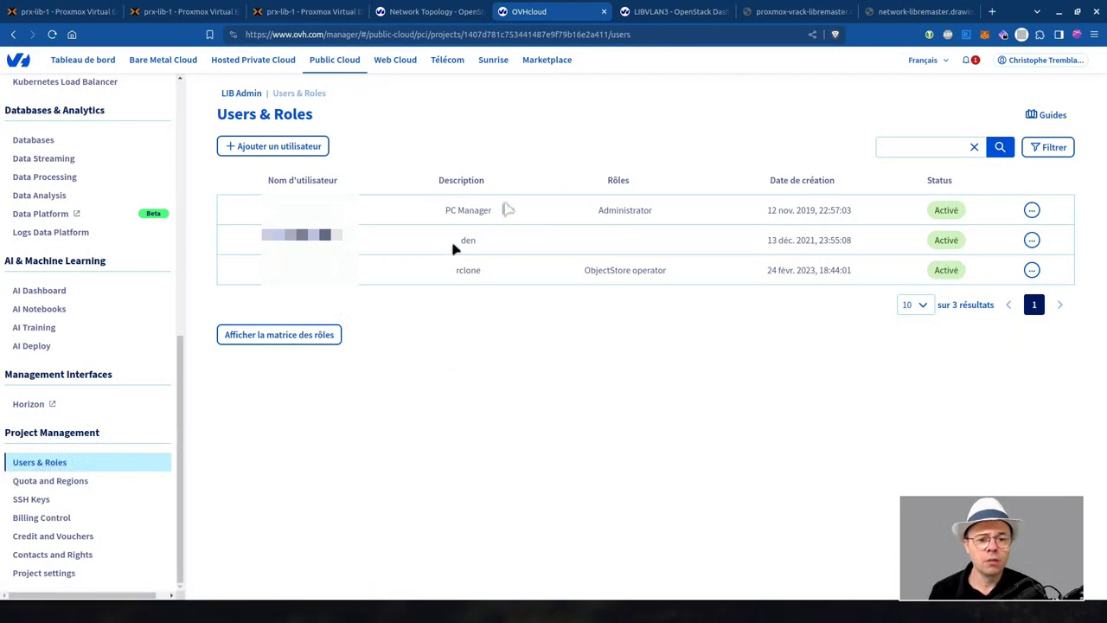
pyautogui.click(1032, 210)
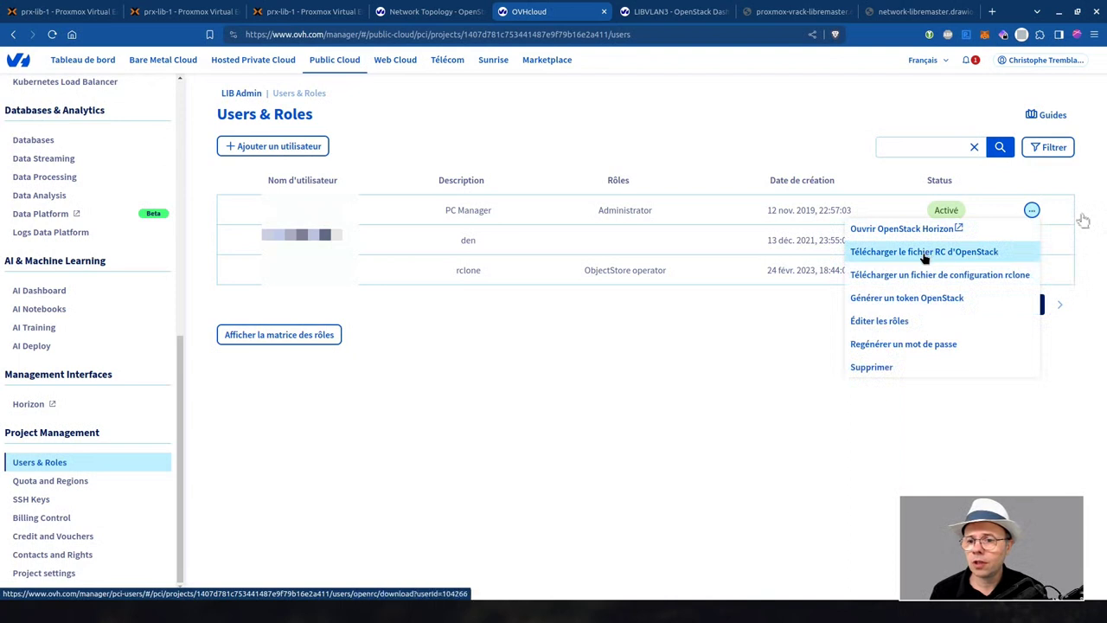
pyautogui.click(656, 391)
pyautogui.scroll(10, 121, 320)
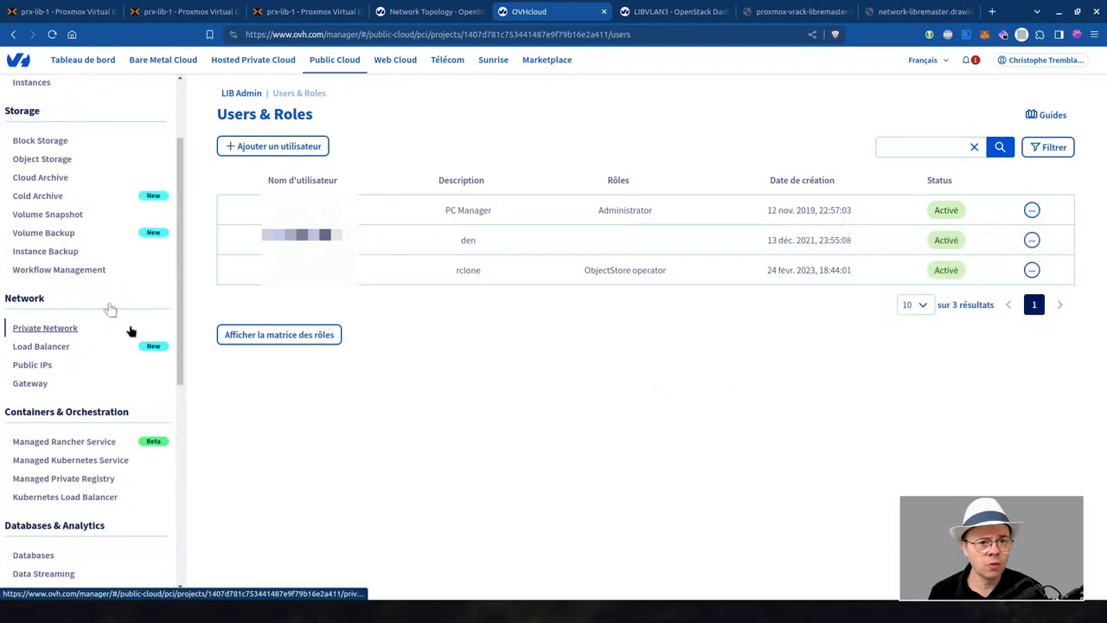
# - Switch to the terminal and list the files in the conf folder as completions for the source command
pyautogui.click(415, 9)
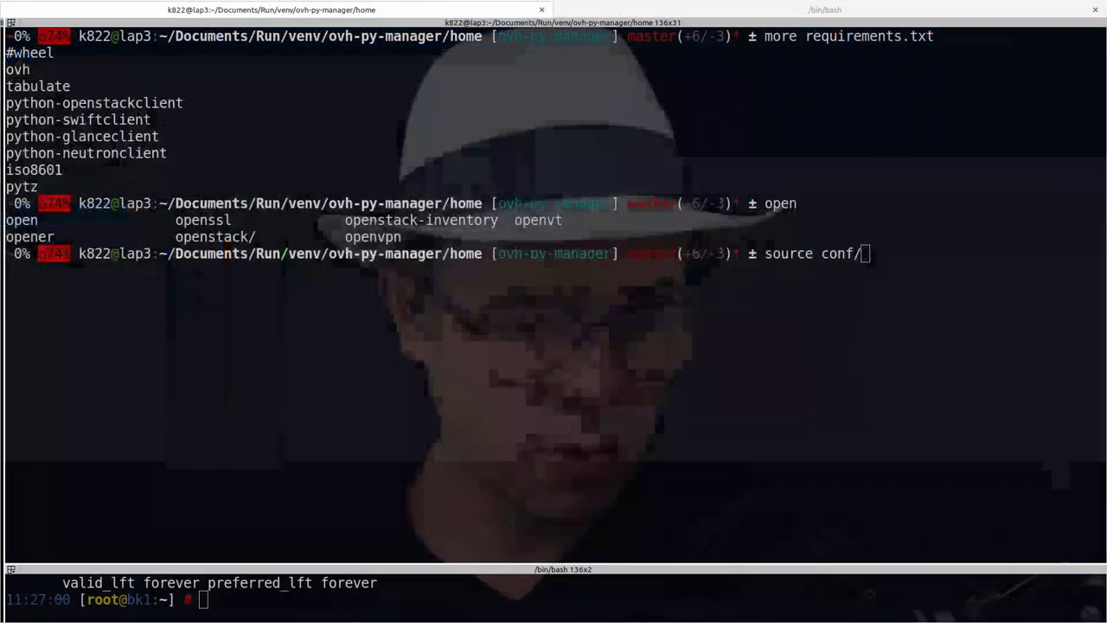
pyautogui.press('Tab')
pyautogui.press('Tab')
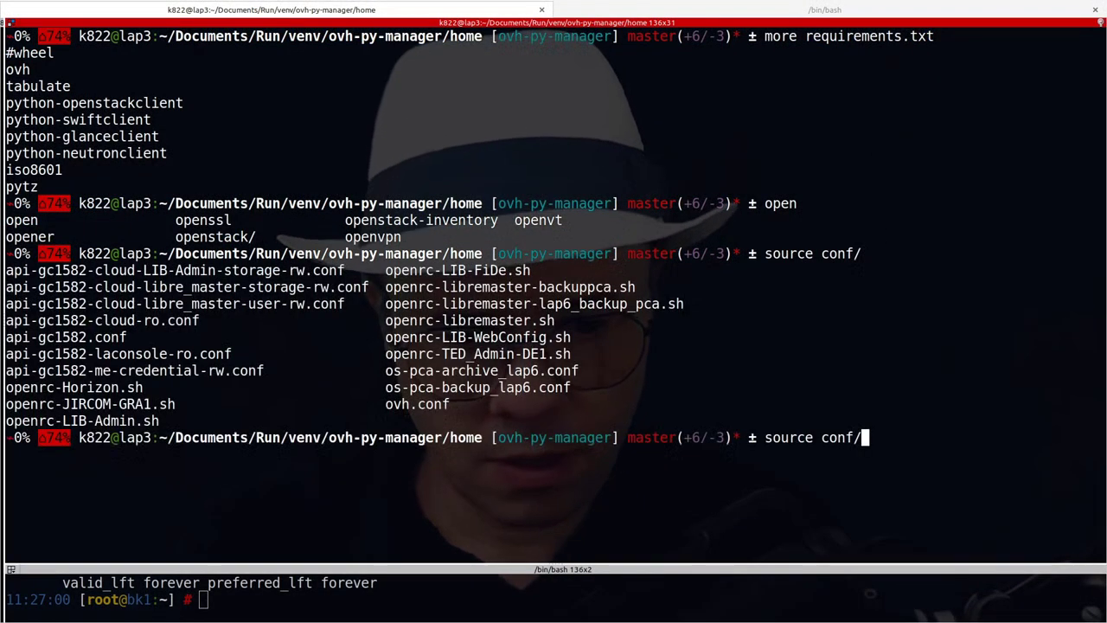
# - Complete the pending command as "source conf/openrc-LIB-Admin.sh" and clear the prompt without running it
pyautogui.write('openrc-')
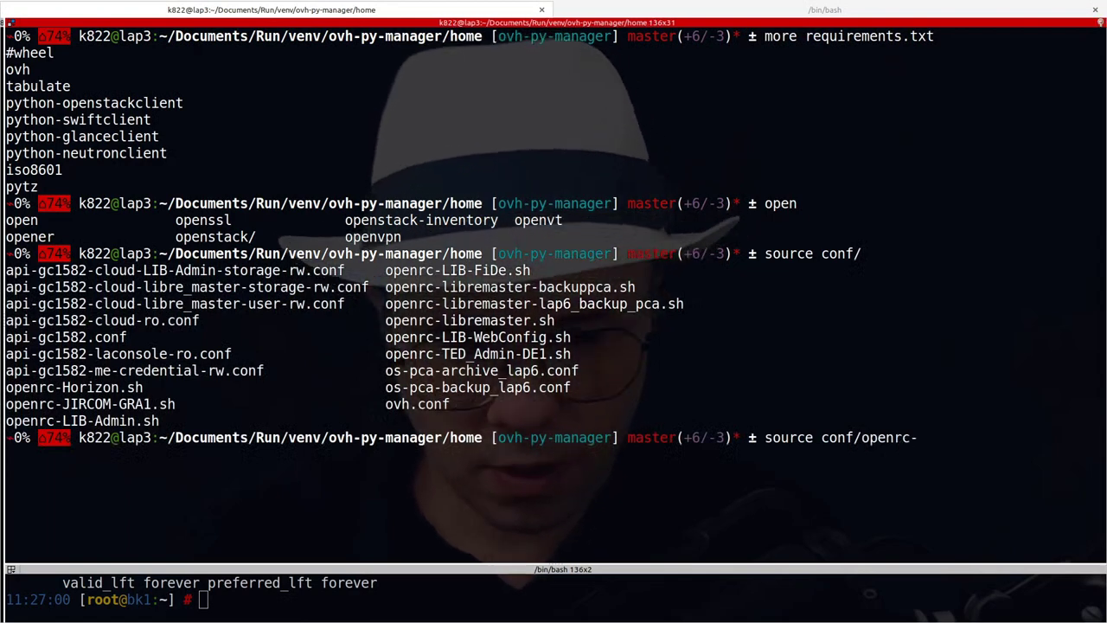
pyautogui.write('LIB-')
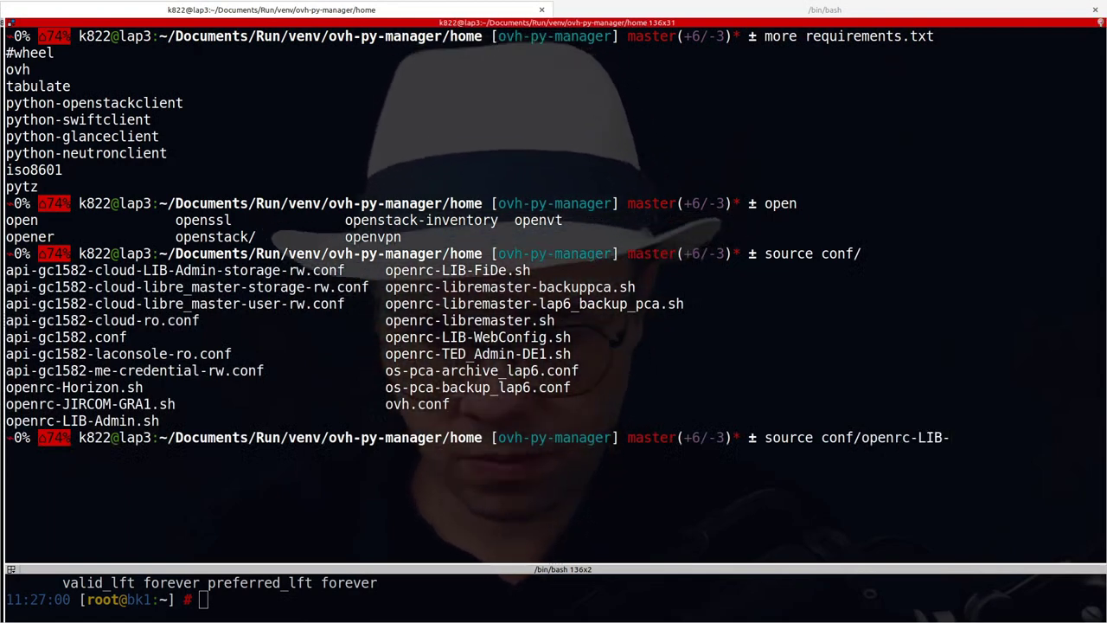
pyautogui.write('A')
pyautogui.press('Tab')
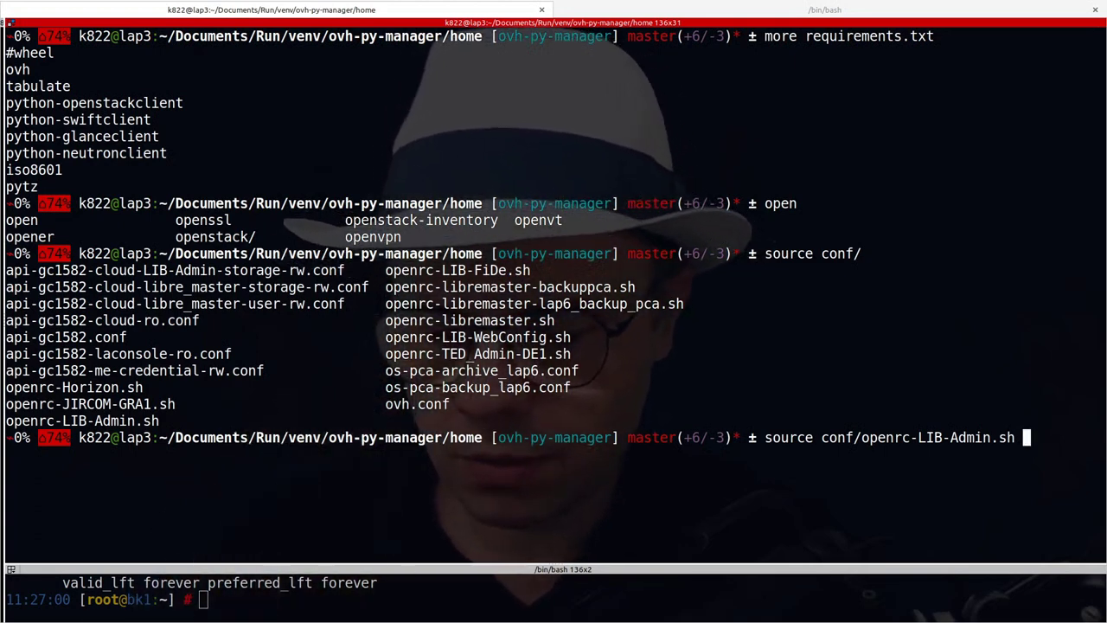
pyautogui.press('BackSpace')
pyautogui.press('BackSpace')
pyautogui.press('BackSpace')
pyautogui.press('BackSpace')
pyautogui.press('BackSpace')
pyautogui.press('BackSpace')
pyautogui.press('BackSpace')
pyautogui.press('BackSpace')
pyautogui.press('BackSpace')
pyautogui.press('BackSpace')
pyautogui.press('BackSpace')
pyautogui.press('BackSpace')
pyautogui.press('BackSpace')
pyautogui.press('BackSpace')
pyautogui.press('BackSpace')
pyautogui.press('BackSpace')
pyautogui.press('BackSpace')
pyautogui.press('BackSpace')
pyautogui.press('BackSpace')
pyautogui.press('BackSpace')
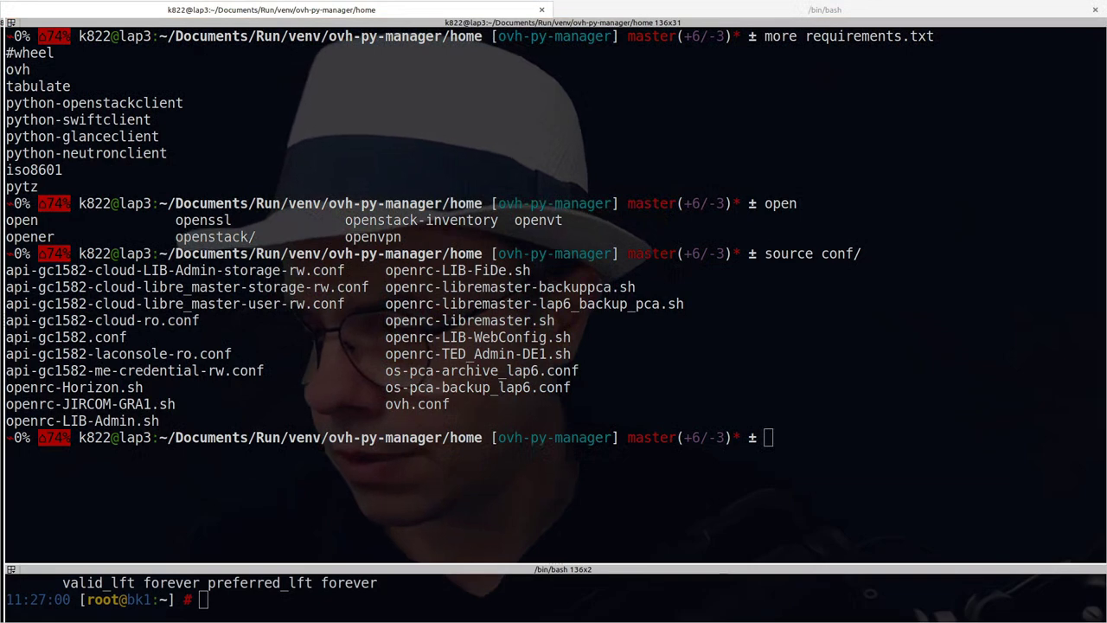
# - Enter "openstack network --os-region-name DE1" at the prompt without running it
pyautogui.write('openstack network --os-region-name')
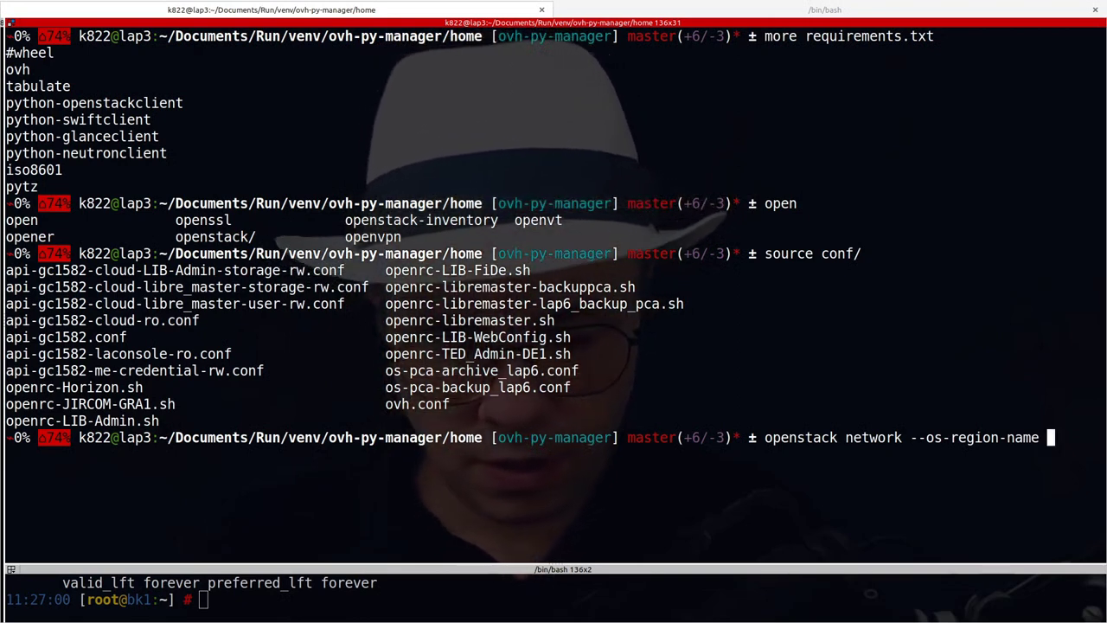
pyautogui.write('DE1')
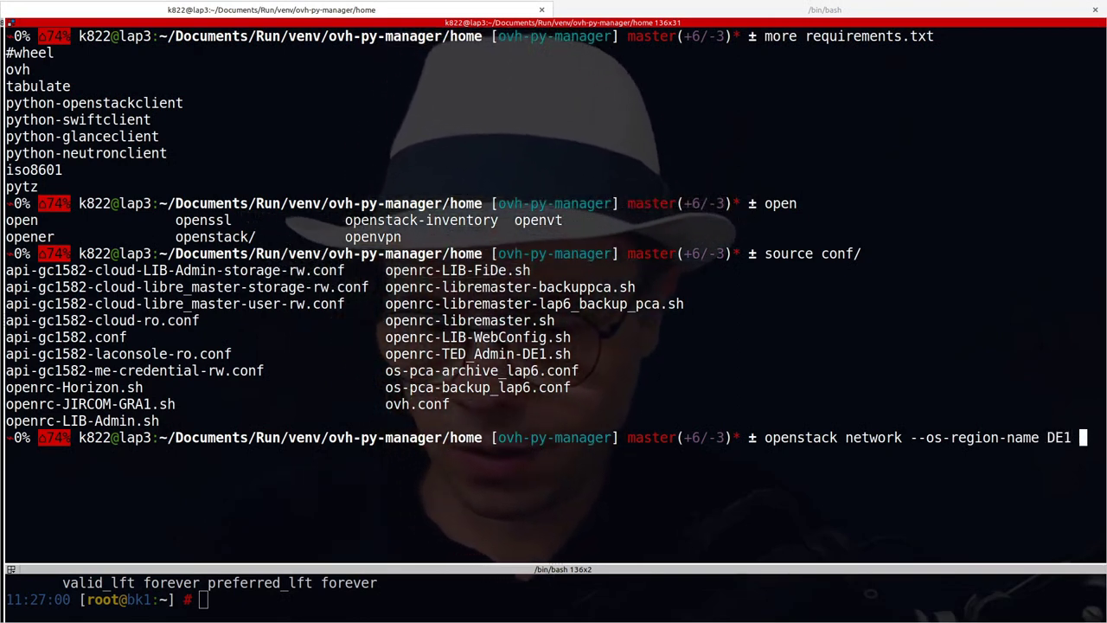
pyautogui.moveTo(910, 437); pyautogui.dragTo(1072, 438)
pyautogui.click(1044, 378)
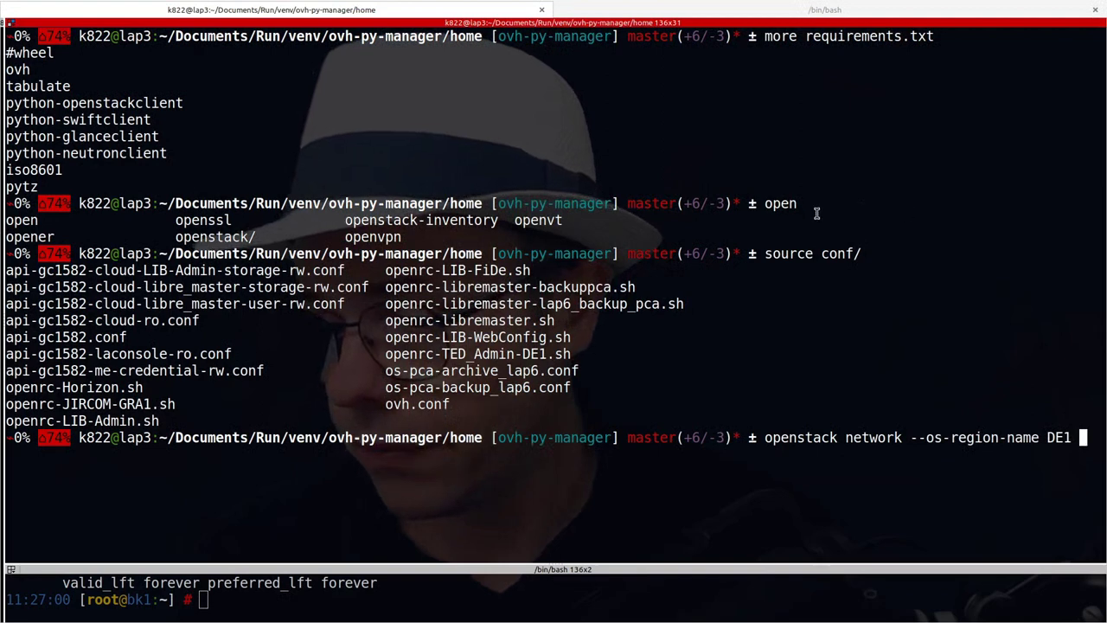
# - List the internal networks in region DE1 by running "openstack network --os-region-name DE1 list --internal"
pyautogui.press('Up')
pyautogui.press('Left')
pyautogui.press('Left')
pyautogui.press('Left')
pyautogui.press('Left')
pyautogui.press('Left')
pyautogui.press('Left')
pyautogui.press('Left')
pyautogui.press('Left')
pyautogui.press('Left')
pyautogui.press('Left')
pyautogui.press('Left')
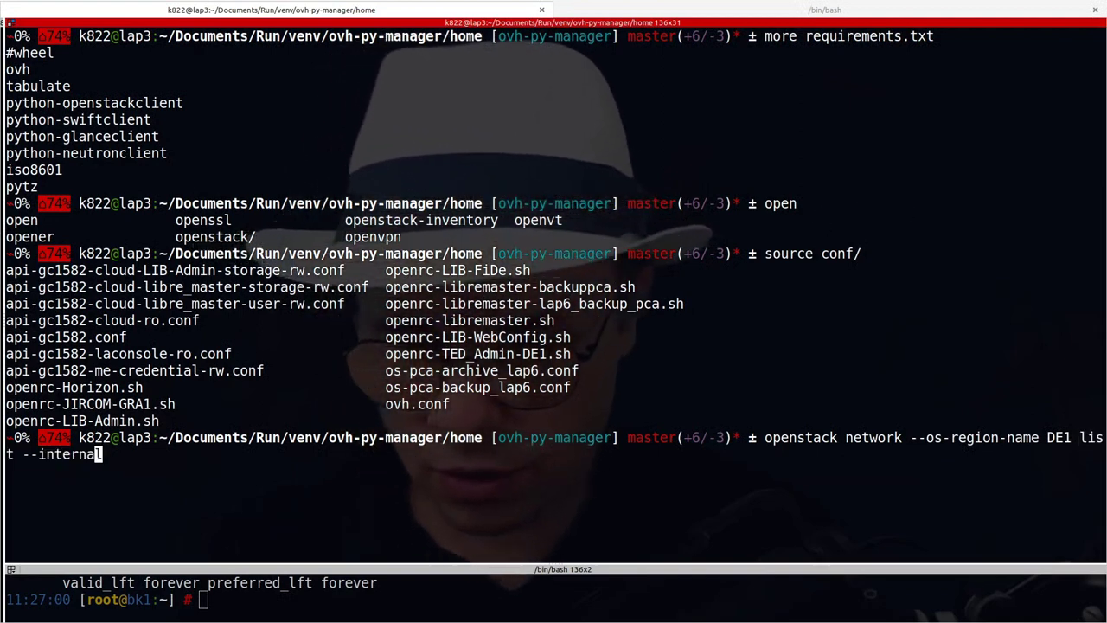
pyautogui.press('Left')
pyautogui.press('Left')
pyautogui.press('Left')
pyautogui.press('Left')
pyautogui.press('Left')
pyautogui.press('Left')
pyautogui.press('Left')
pyautogui.press('Left')
pyautogui.press('Left')
pyautogui.press('Left')
pyautogui.press('Left')
pyautogui.press('Left')
pyautogui.press('Left')
pyautogui.press('Left')
pyautogui.press('Left')
pyautogui.press('Left')
pyautogui.press('Left')
pyautogui.press('Left')
pyautogui.press('Left')
pyautogui.press('Left')
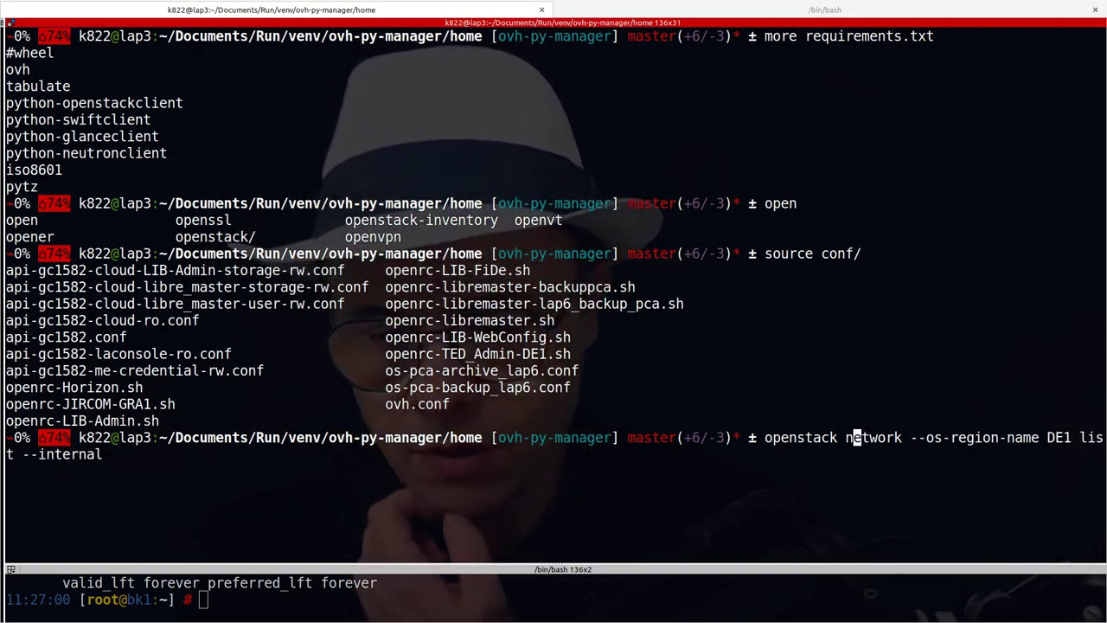
pyautogui.press('Right')
pyautogui.press('Right')
pyautogui.press('Right')
pyautogui.press('Right')
pyautogui.press('Right')
pyautogui.press('Right')
pyautogui.press('Right')
pyautogui.press('Right')
pyautogui.press('Right')
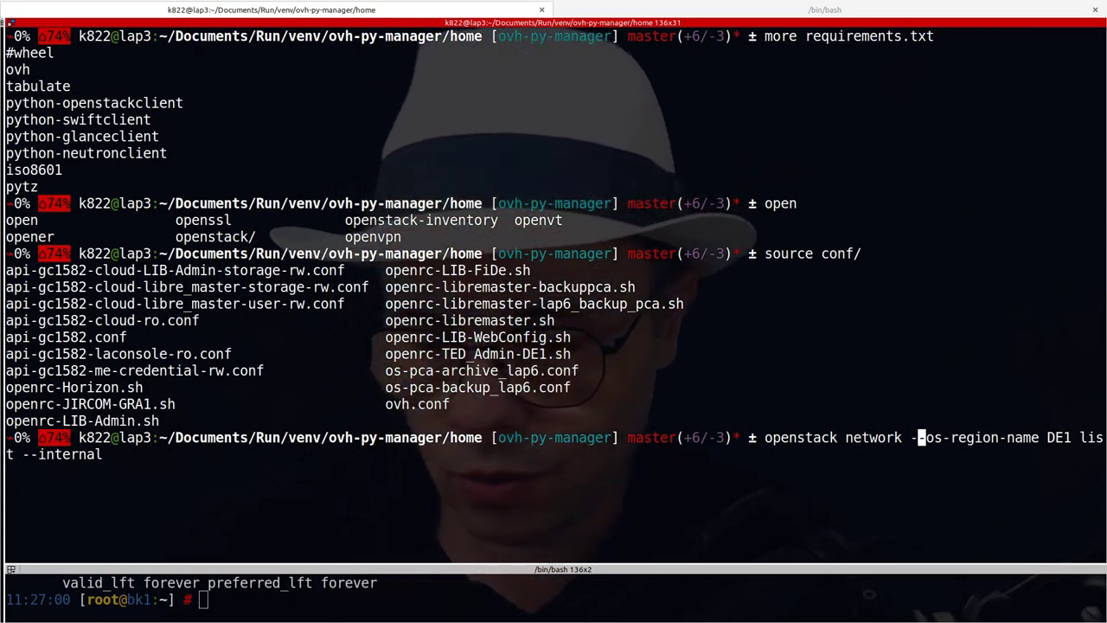
pyautogui.press('Right')
pyautogui.press('Right')
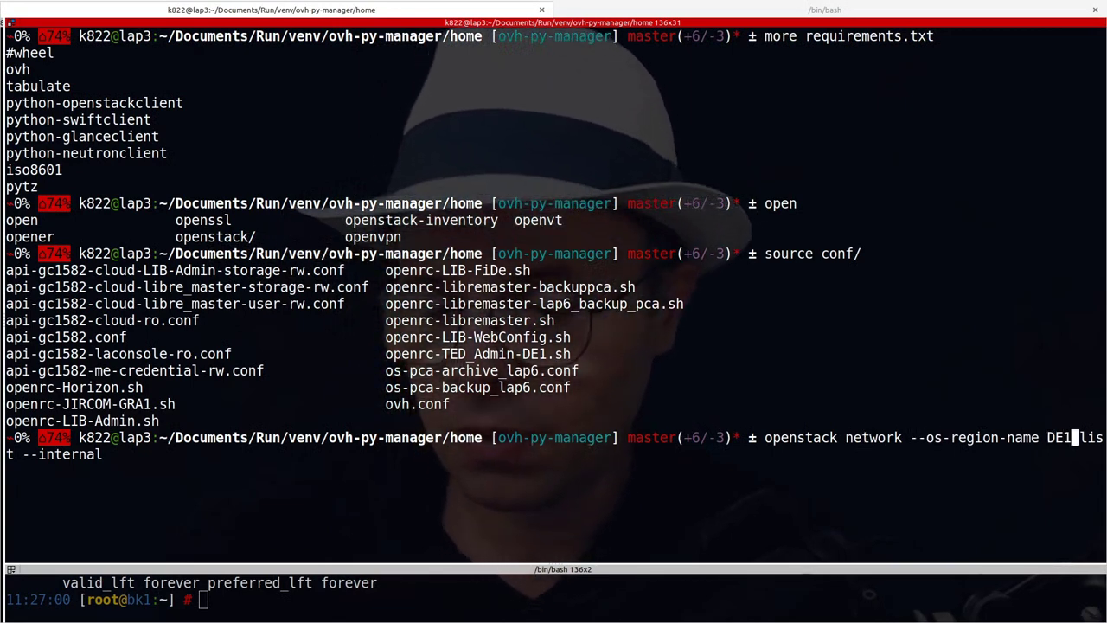
pyautogui.press('Right')
pyautogui.press('Right')
pyautogui.press('Right')
pyautogui.press('Right')
pyautogui.press('Right')
pyautogui.press('Right')
pyautogui.press('Right')
pyautogui.press('Right')
pyautogui.press('Right')
pyautogui.press('Right')
pyautogui.press('Right')
pyautogui.press('Right')
pyautogui.press('Right')
pyautogui.press('Right')
pyautogui.press('Right')
pyautogui.press('Right')
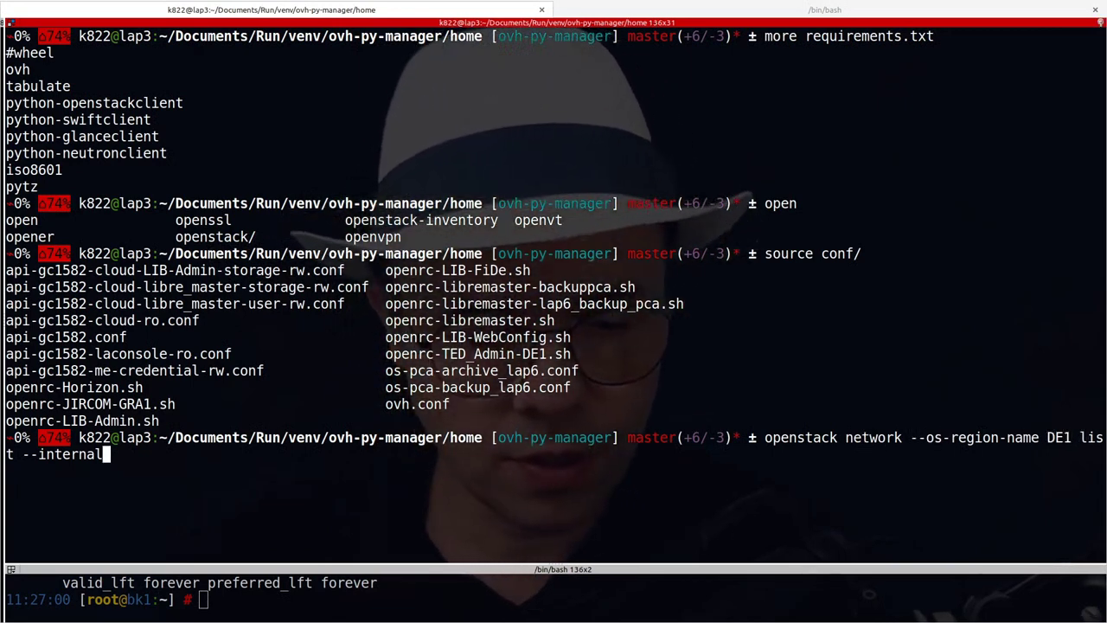
pyautogui.press('Return')
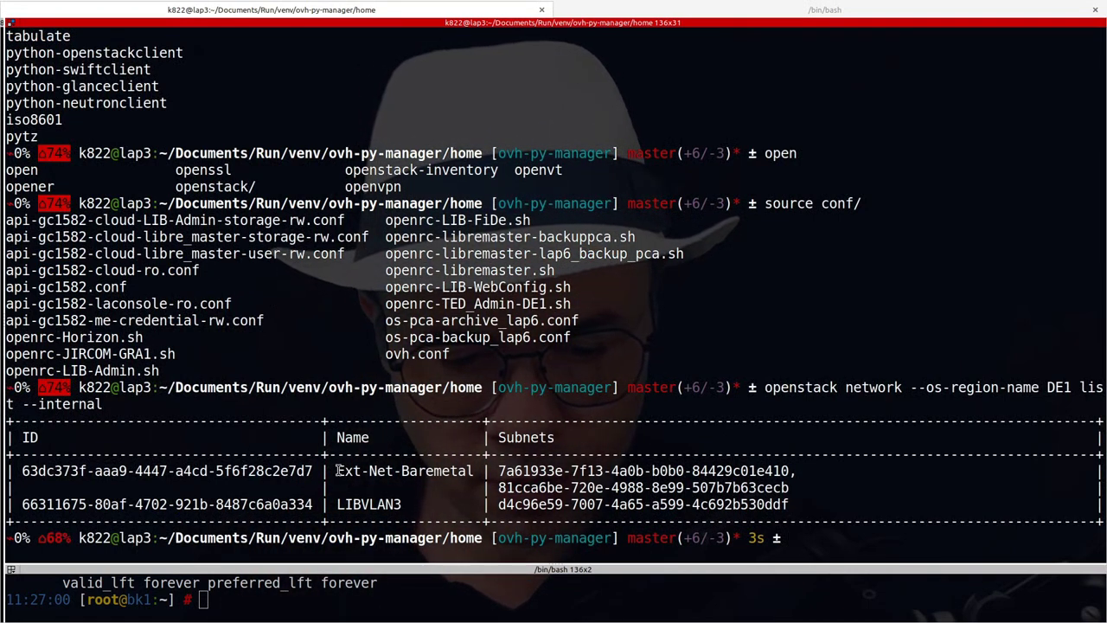
# - Examine the Ext-Net-Baremetal and LIBVLAN3 entries in the network list
pyautogui.moveTo(338, 470); pyautogui.dragTo(396, 470)
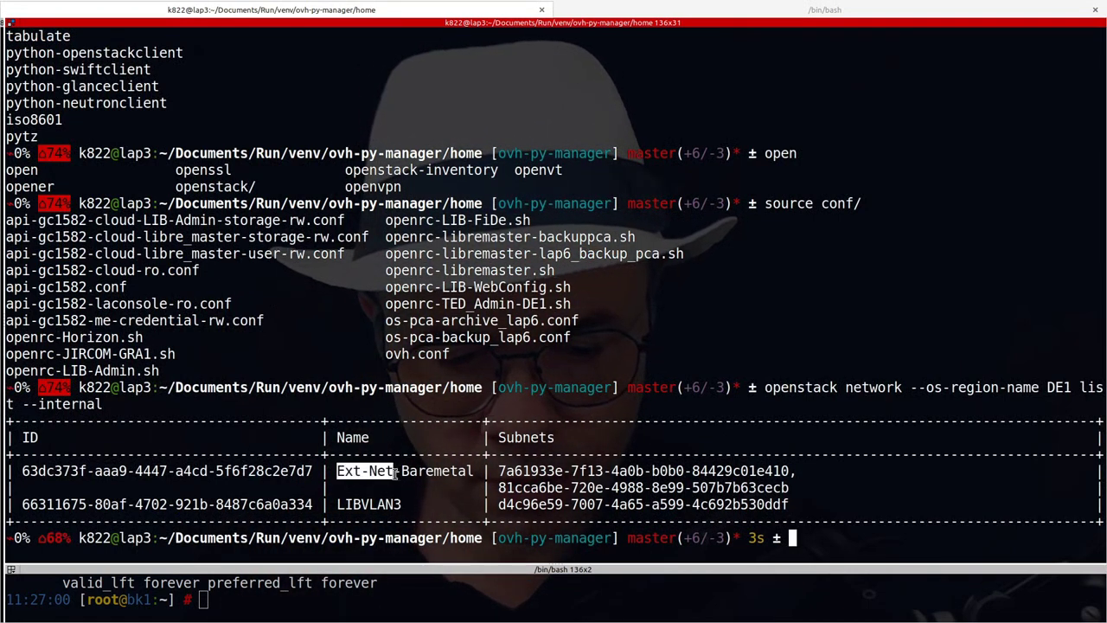
pyautogui.click(451, 481)
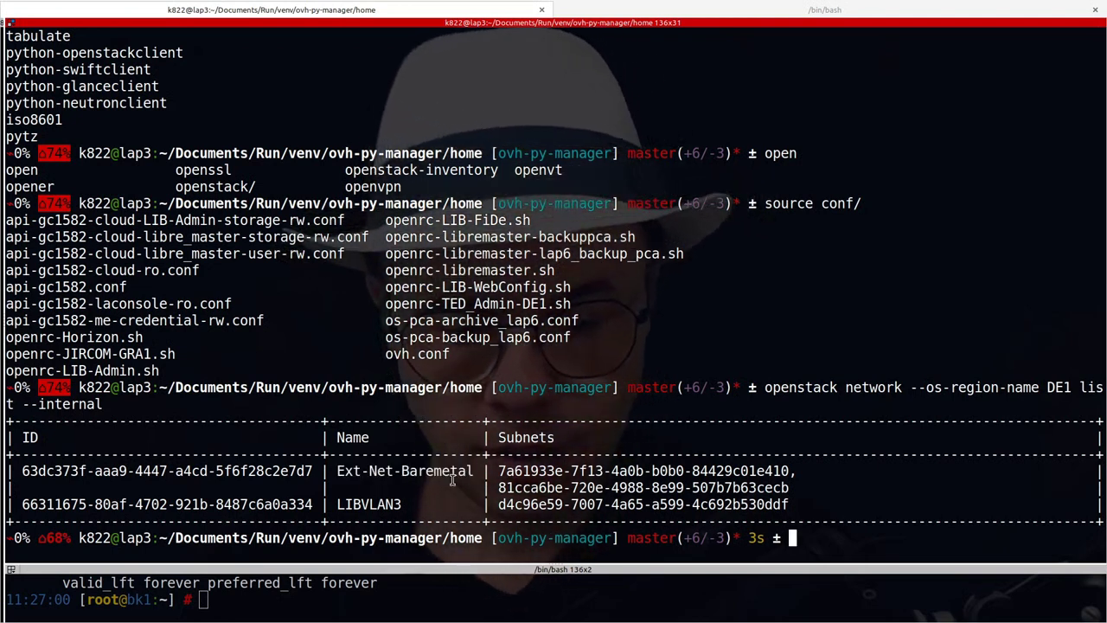
pyautogui.doubleClick(377, 504)
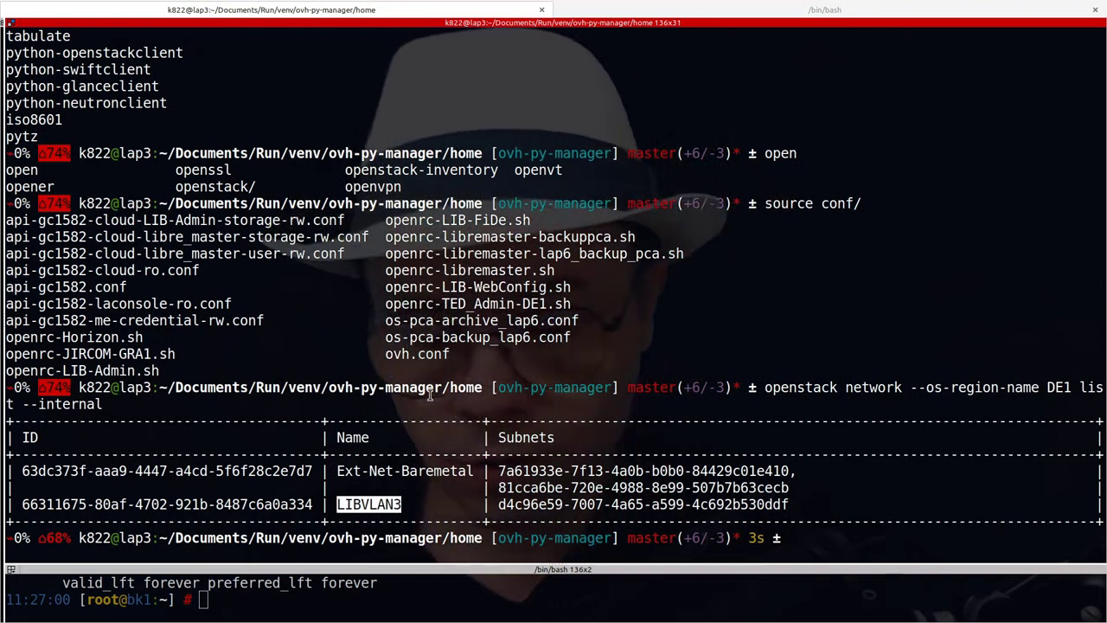
pyautogui.click(360, 414)
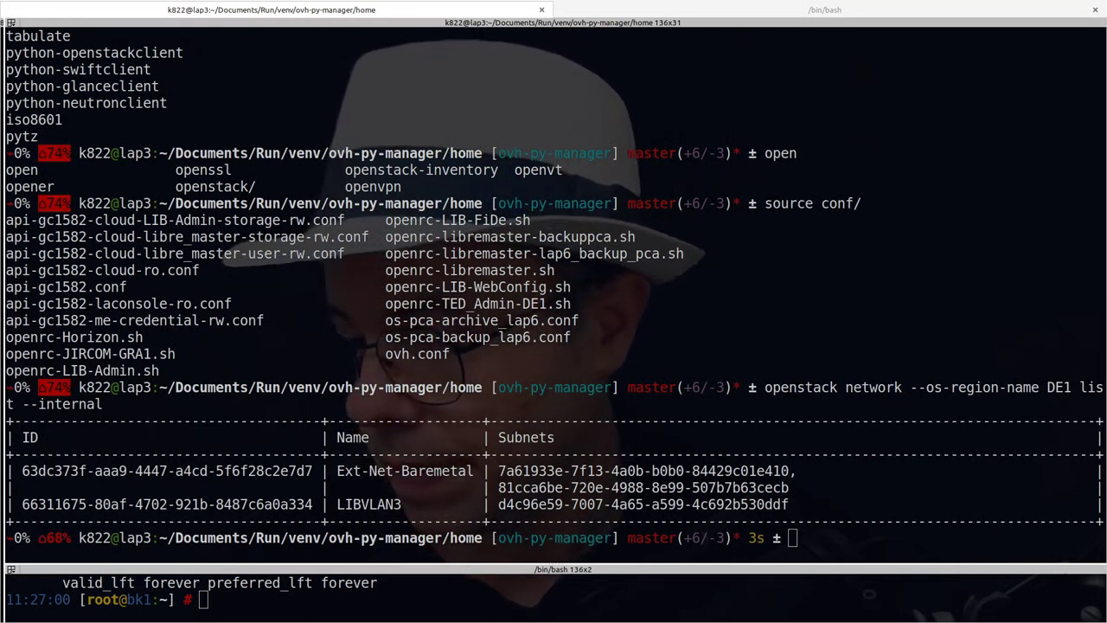
# - Enter "openstack network --os-region-name DE1 create --provider-network-type=vrack" at the prompt without running it
pyautogui.middleClick(750, 255)
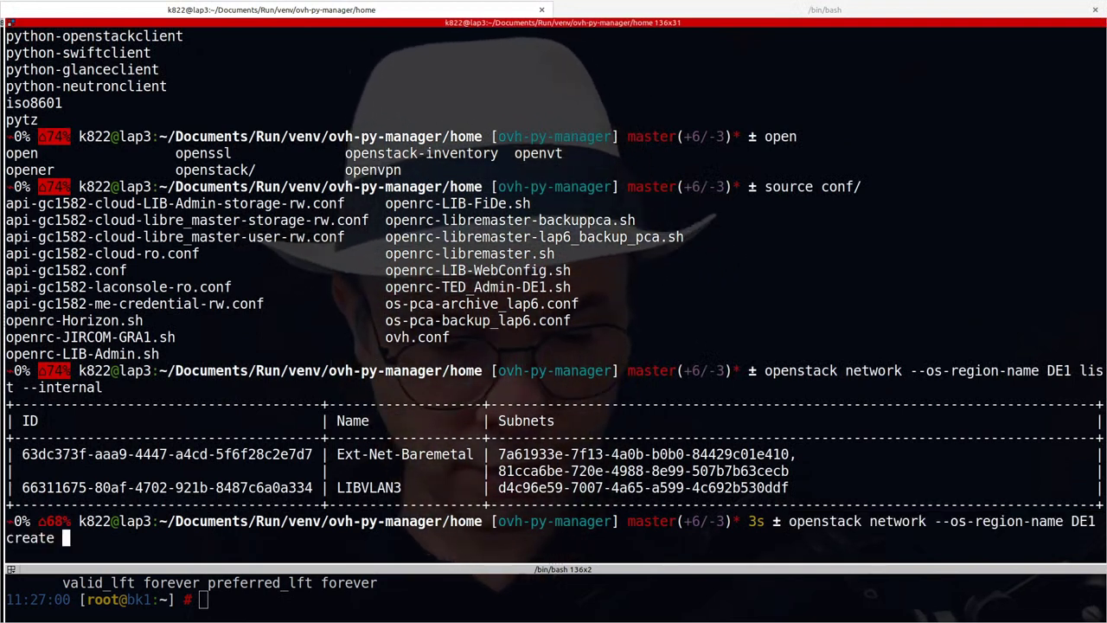
pyautogui.hotkey('alt', 'Tab')
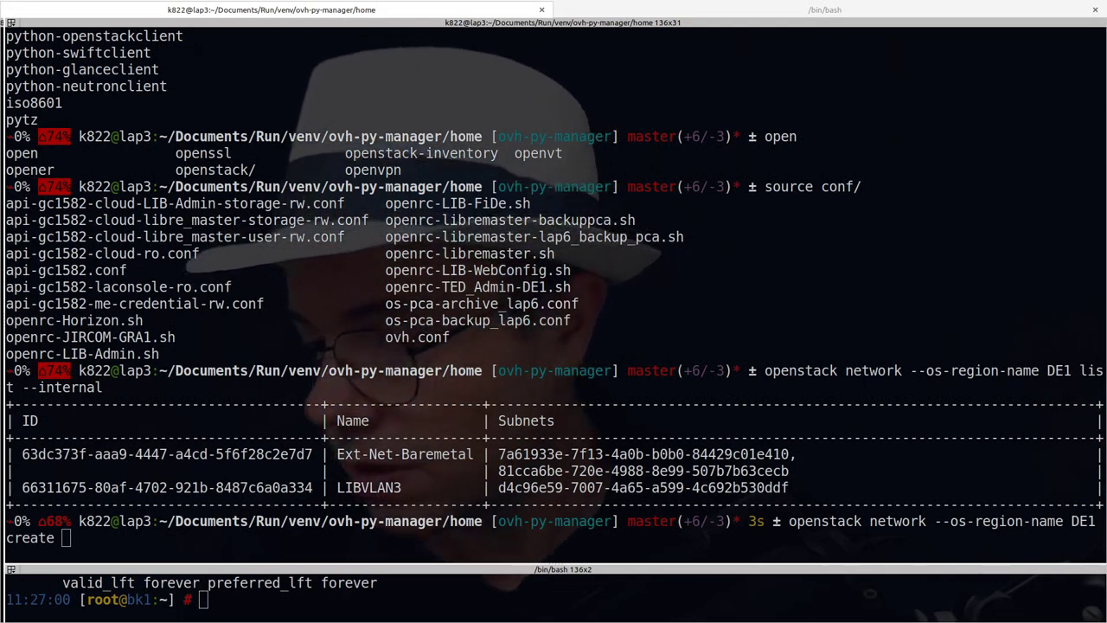
pyautogui.hotkey('alt', 'Tab')
pyautogui.write('--provider-network-type=vrack')
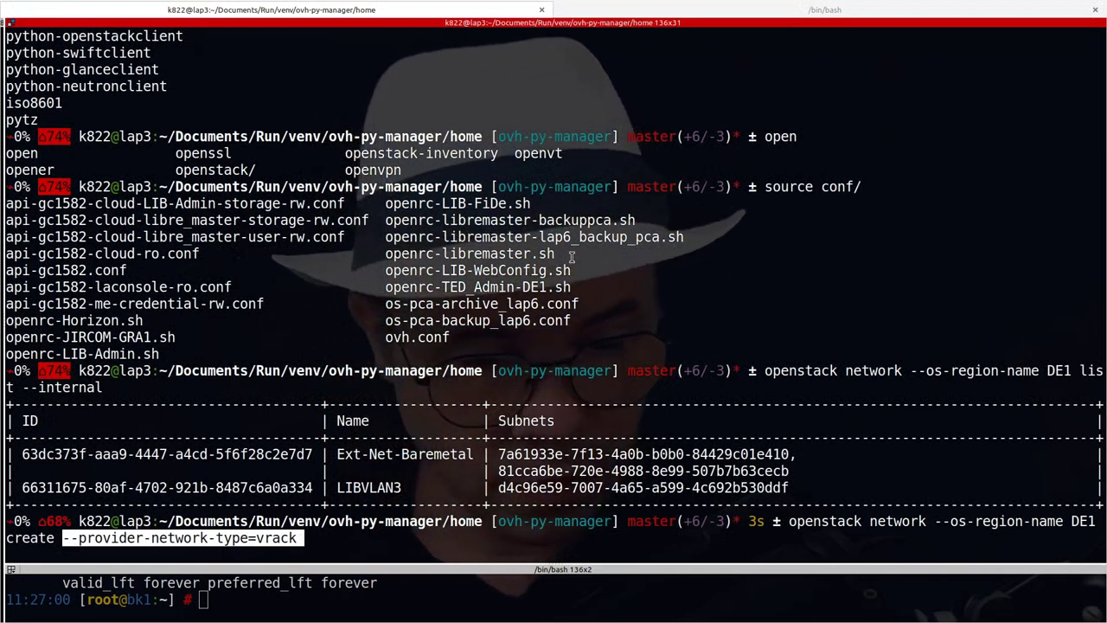
pyautogui.press('Left')
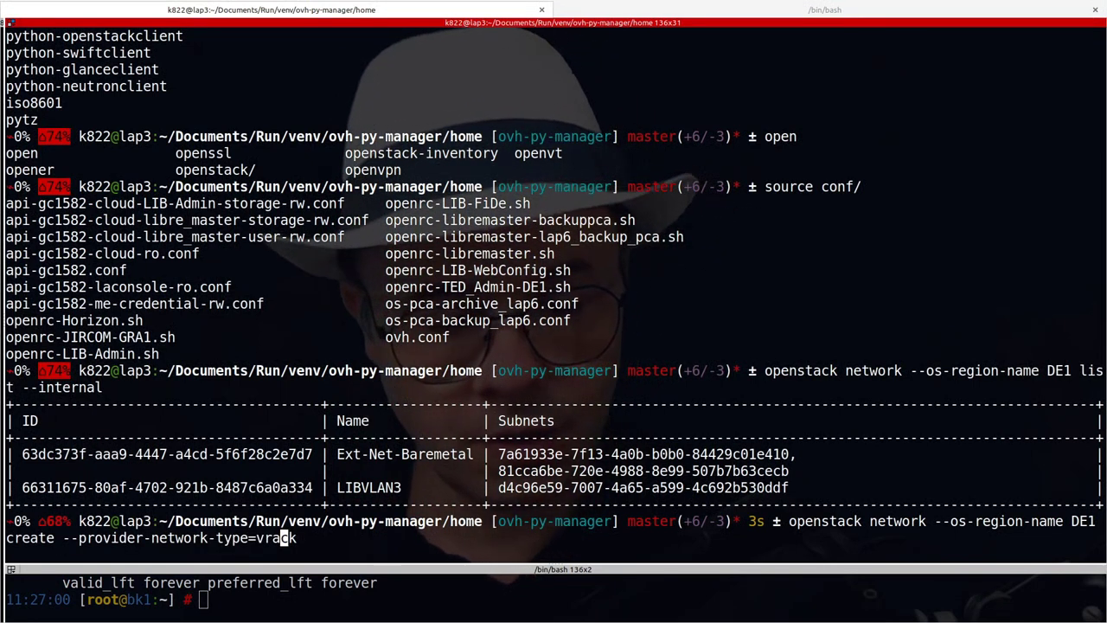
pyautogui.press('Left')
pyautogui.press('Left')
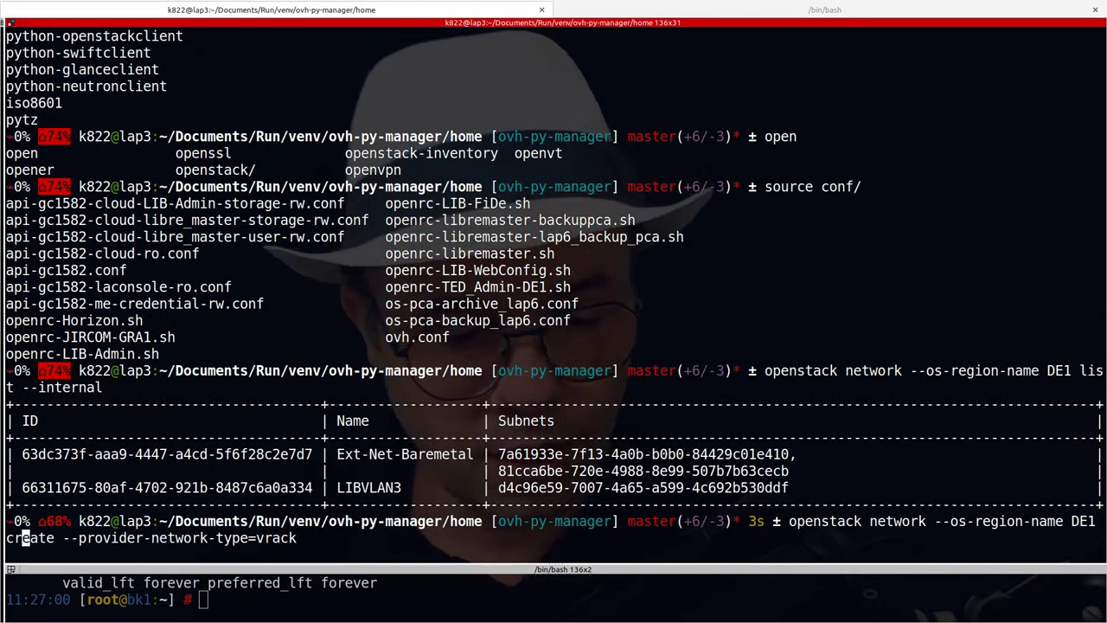
pyautogui.press('Right')
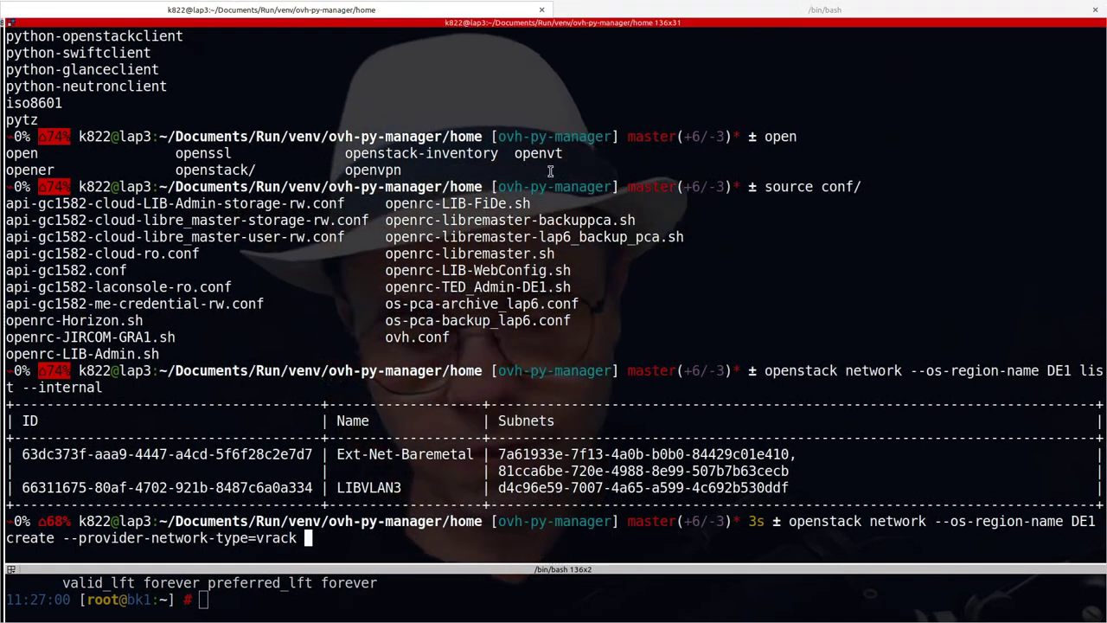
# - Try to create the network LIBVLAN4 by completing the command with "--provider-segment=3 LIBVLAN4" and running it
pyautogui.write('--provider-segment=3')
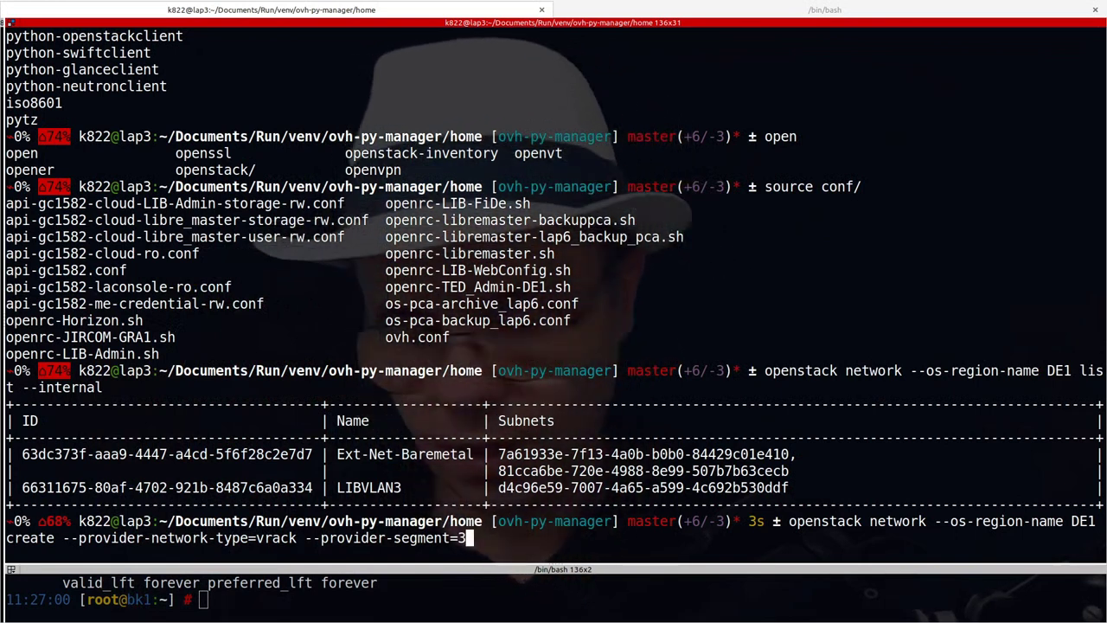
pyautogui.write('LIB')
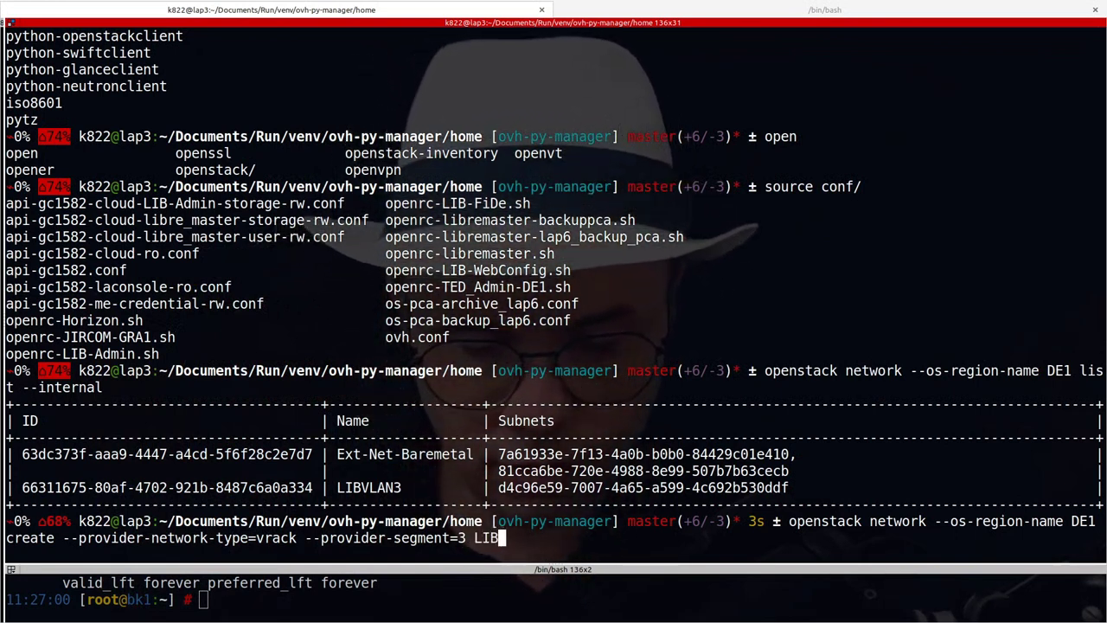
pyautogui.write('VLAN3')
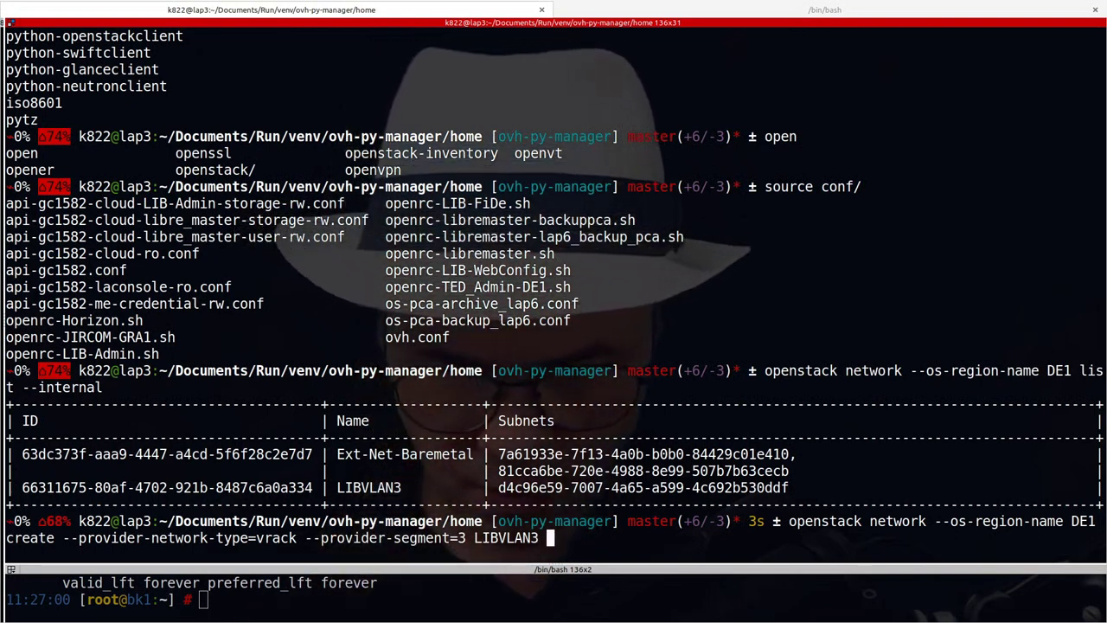
pyautogui.press('BackSpace')
pyautogui.write('4')
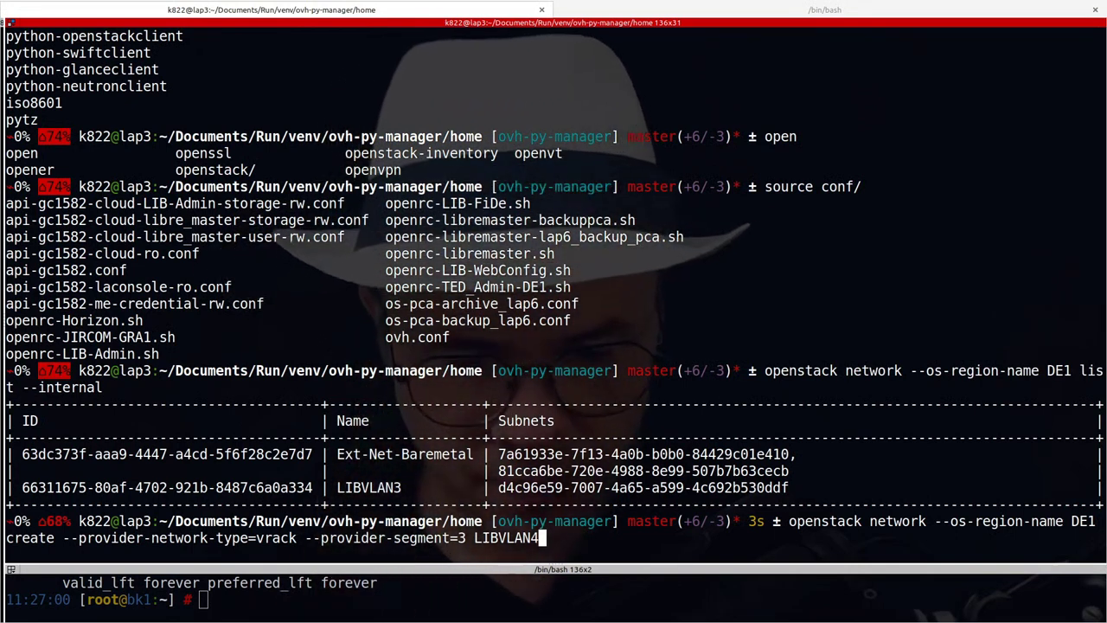
pyautogui.press('Return')
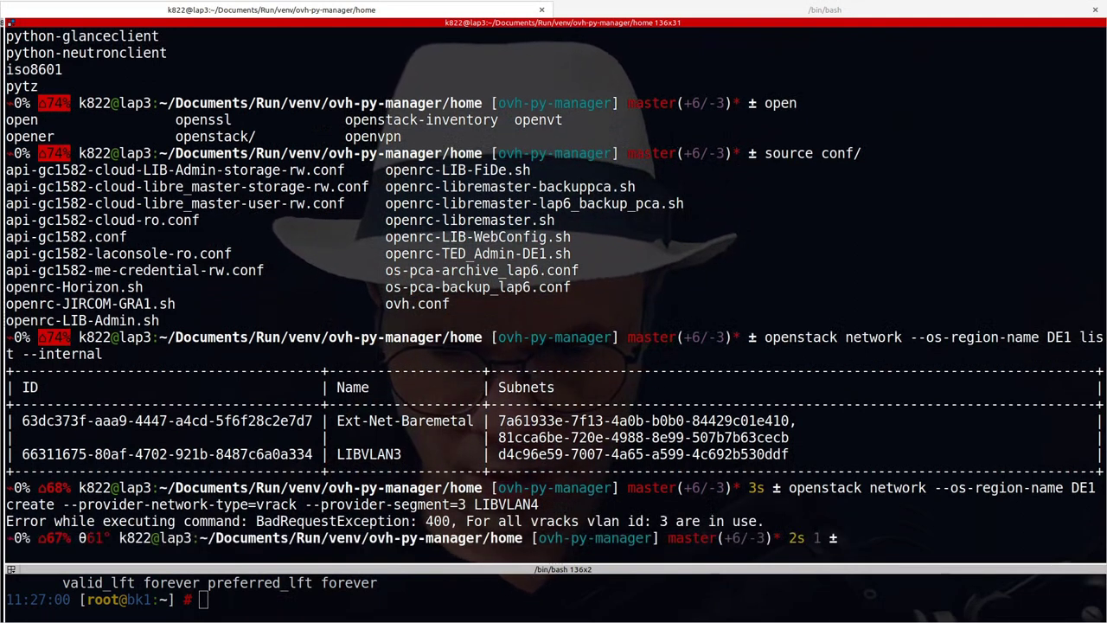
# - Recall the create command, set its provider segment to 4, and run it to create the LIBVLAN4 network
pyautogui.press('Up')
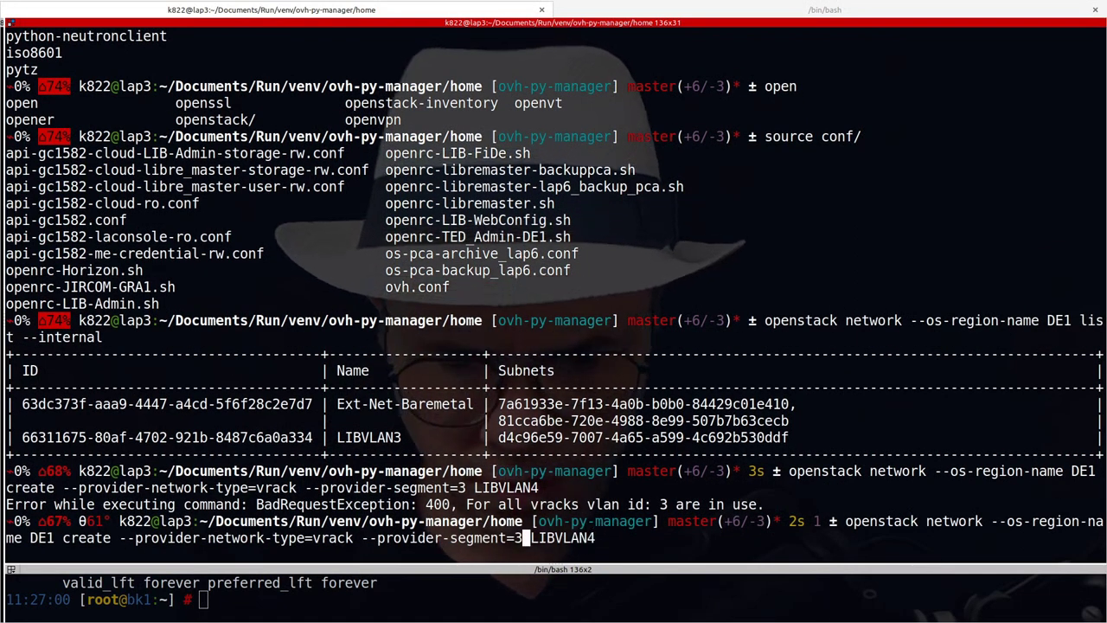
pyautogui.press('BackSpace')
pyautogui.write('4')
pyautogui.press('Return')
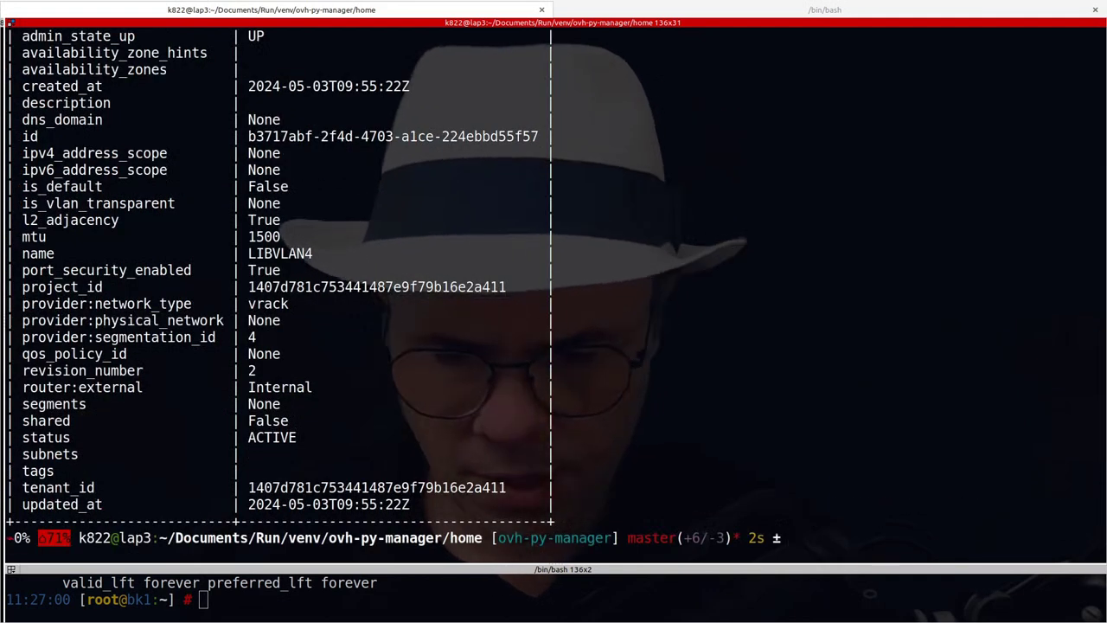
# - Recall the LIBVLAN4 create command and set its provider segment to 3 without running it
pyautogui.press('Up')
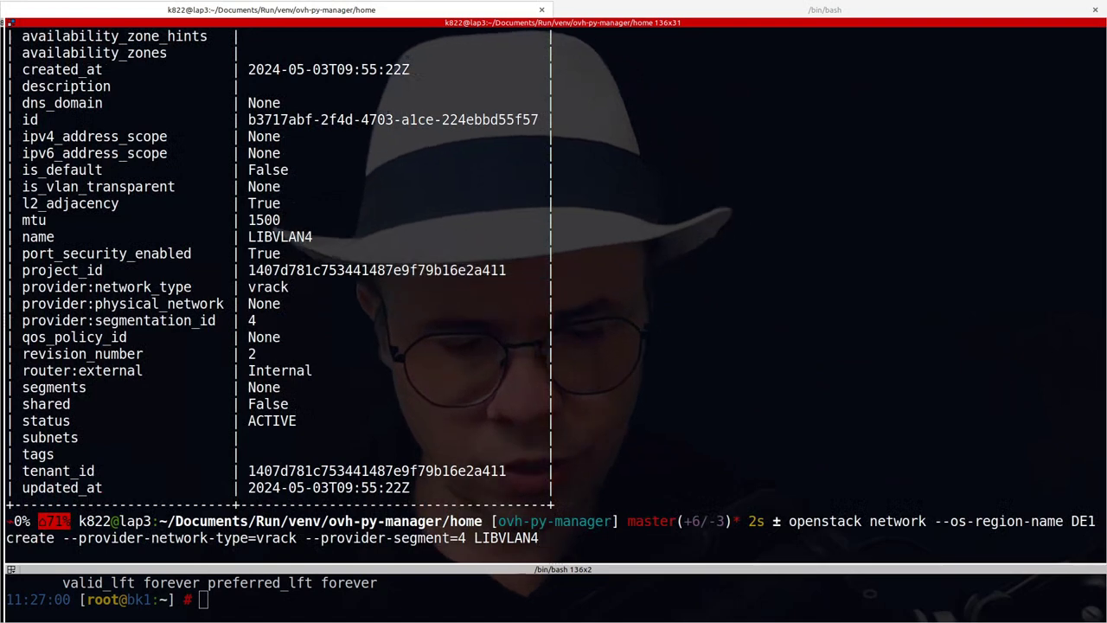
pyautogui.hotkey('shift', 'pageup')
pyautogui.hotkey('shift', 'pagedown')
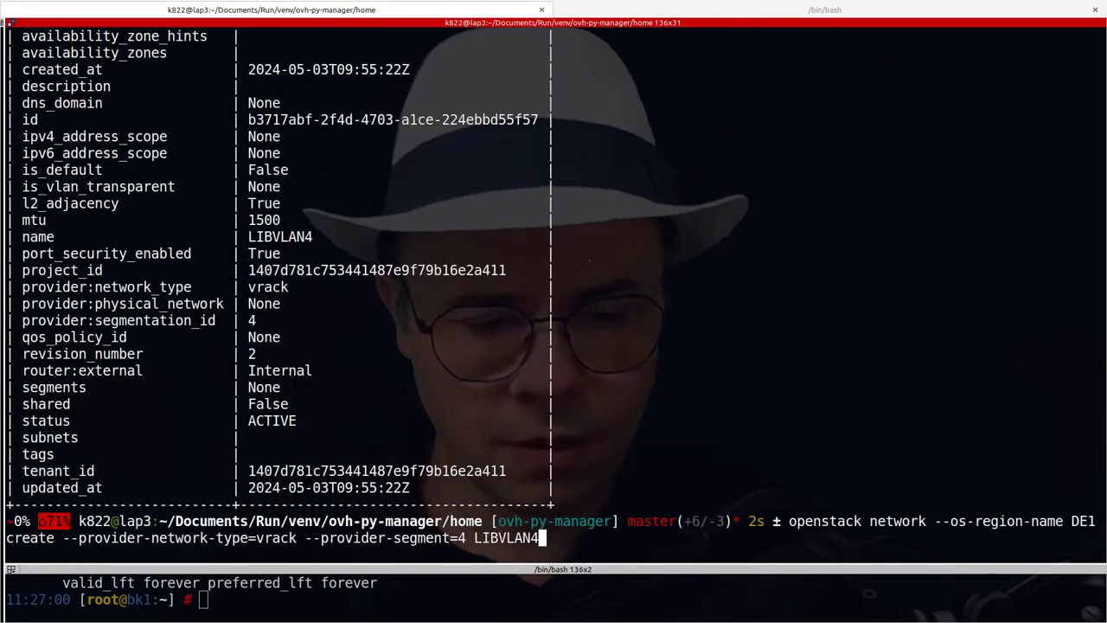
pyautogui.hotkey('ctrl', 'Left')
pyautogui.press('Left')
pyautogui.press('BackSpace')
pyautogui.write('3')
pyautogui.press('End')
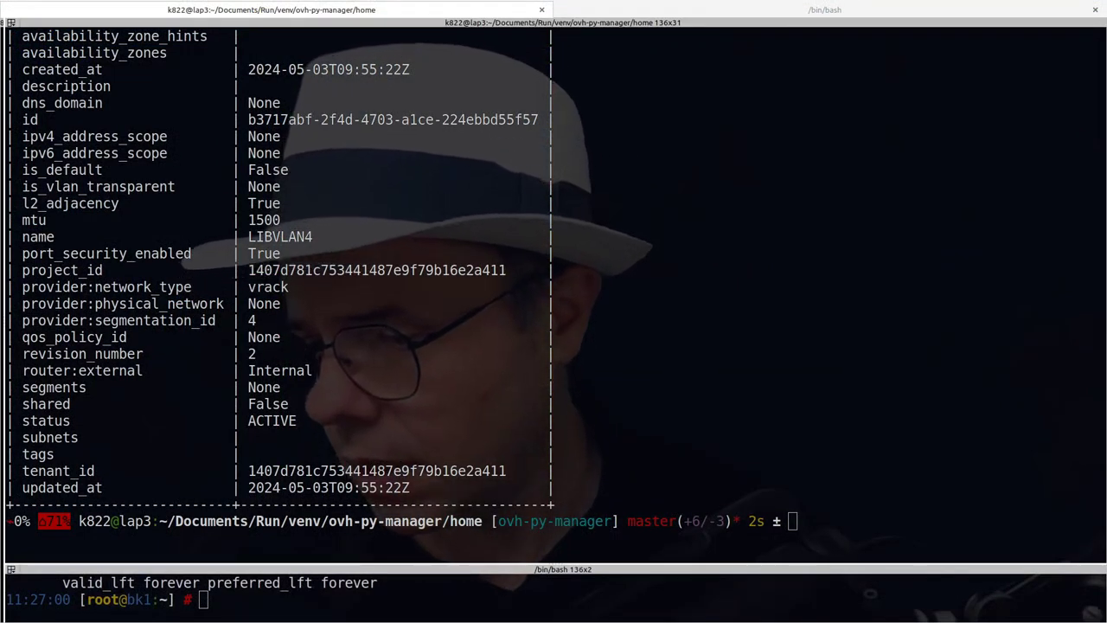
# - Enter "openstack subnet --os-region-name DE1 create" at the prompt without running it
pyautogui.click(684, 386)
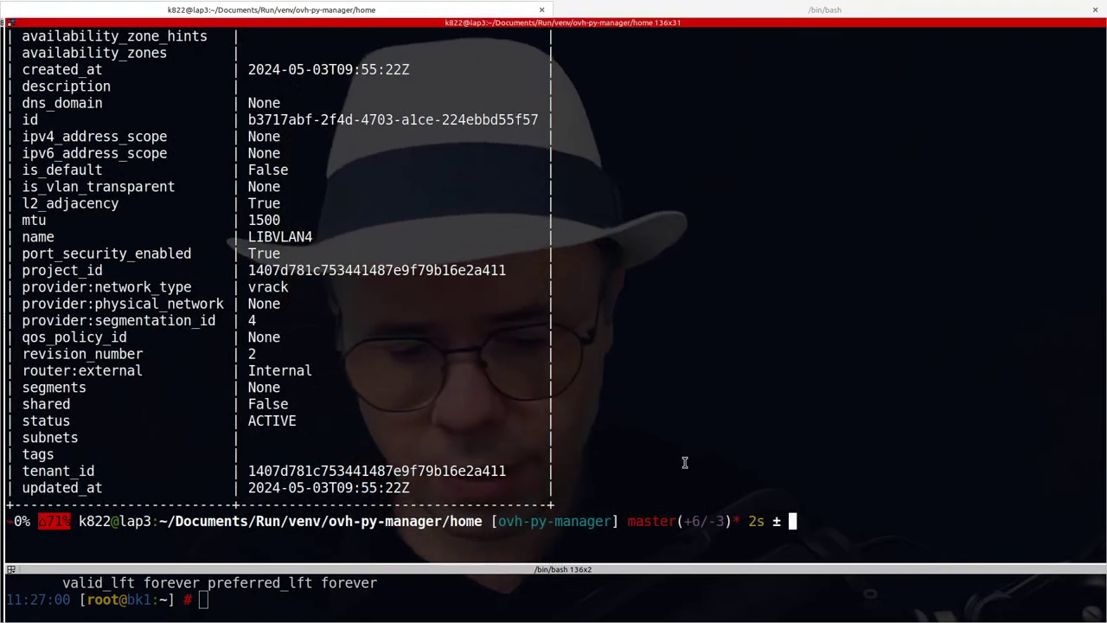
pyautogui.write('openstack subnet --os-region-name DE1 create')
pyautogui.press('Left')
pyautogui.press('Left')
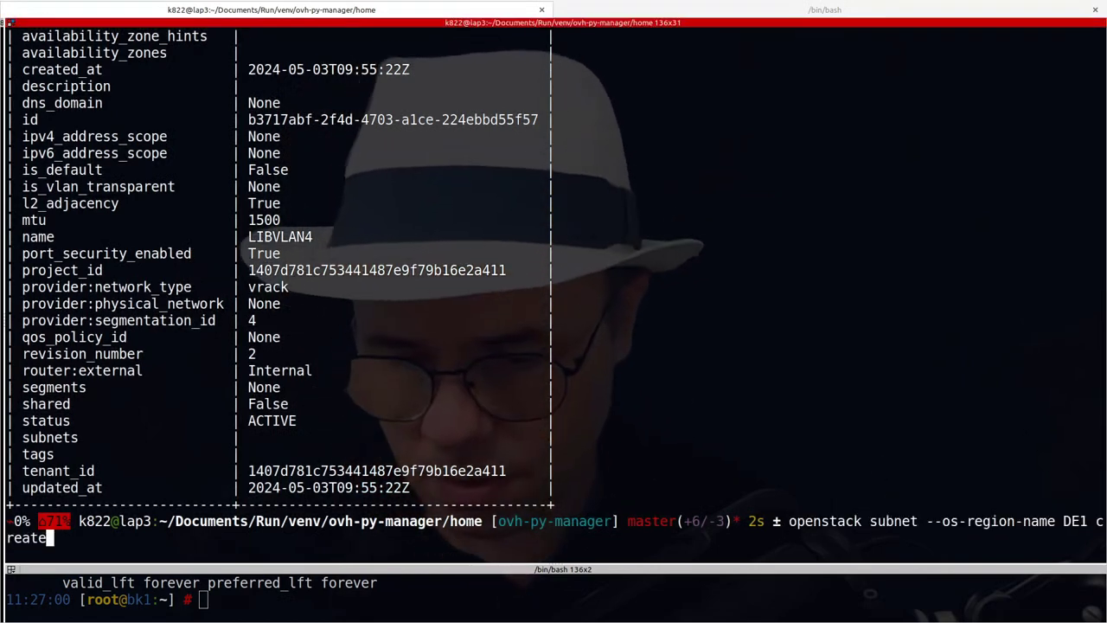
pyautogui.press('Left')
pyautogui.press('Left')
pyautogui.press('Left')
pyautogui.press('Left')
pyautogui.press('Left')
pyautogui.press('Left')
pyautogui.press('Left')
pyautogui.press('Left')
pyautogui.press('Left')
pyautogui.press('Left')
pyautogui.press('Left')
pyautogui.press('Left')
pyautogui.press('Left')
pyautogui.press('Left')
pyautogui.press('Left')
pyautogui.press('Left')
pyautogui.press('Left')
pyautogui.press('Left')
pyautogui.press('Left')
pyautogui.press('Left')
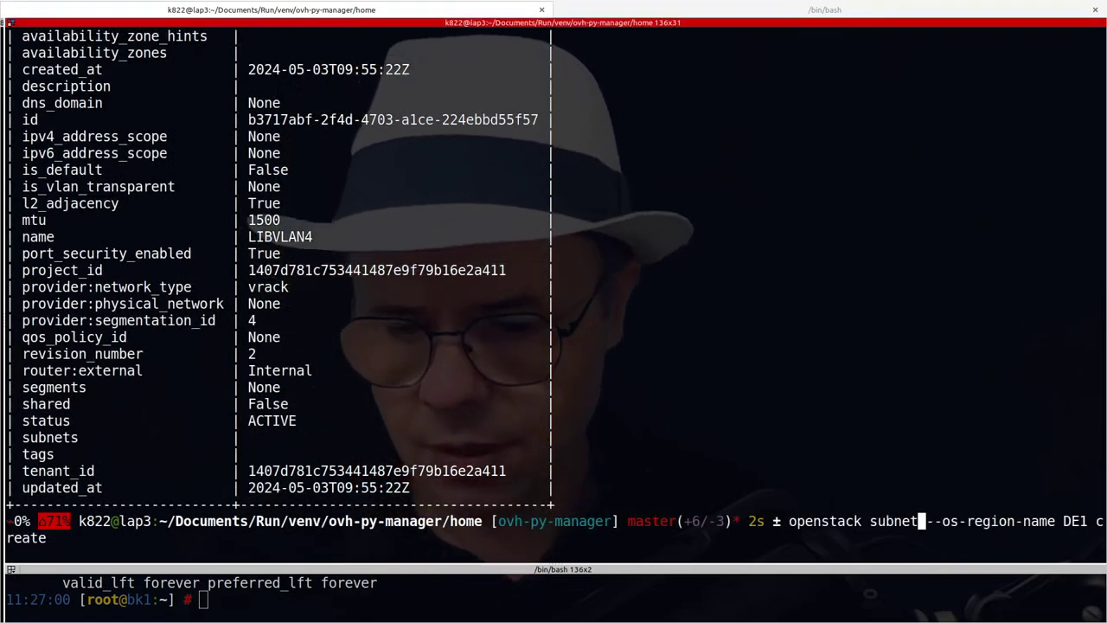
pyautogui.press('Right')
pyautogui.press('Right')
pyautogui.press('Right')
pyautogui.press('Right')
pyautogui.press('Right')
pyautogui.press('Right')
pyautogui.press('Right')
pyautogui.press('Right')
pyautogui.press('Right')
pyautogui.press('Right')
pyautogui.press('Right')
pyautogui.press('Right')
pyautogui.press('Right')
pyautogui.press('Right')
pyautogui.press('Right')
pyautogui.press('Right')
pyautogui.press('Right')
pyautogui.press('Right')
pyautogui.press('Right')
pyautogui.press('Right')
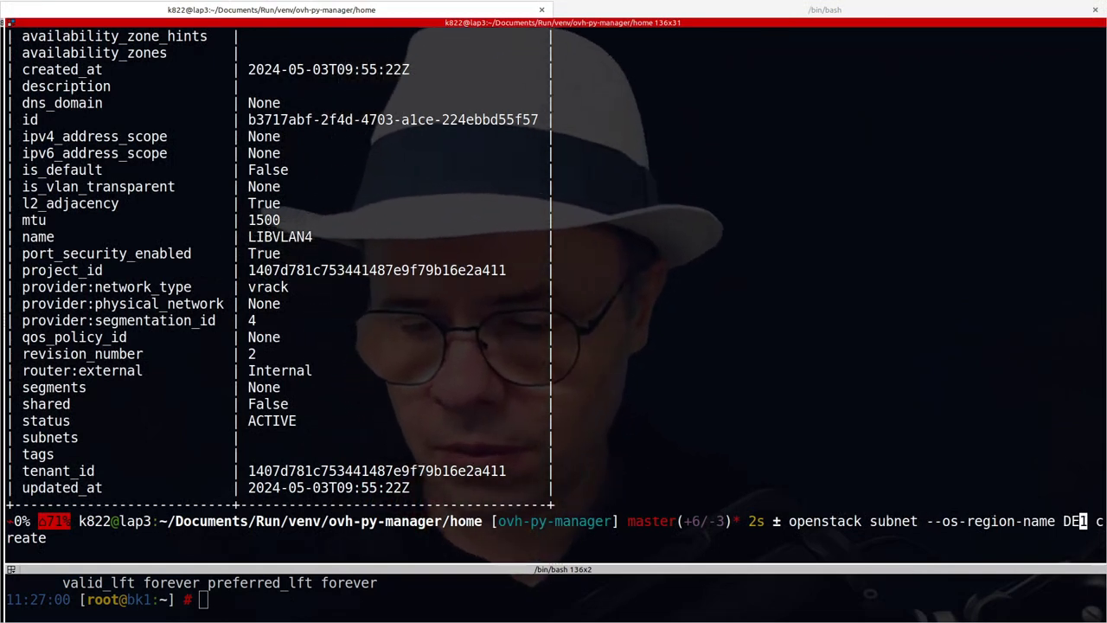
pyautogui.press('Right')
pyautogui.press('Right')
pyautogui.press('Right')
pyautogui.press('Right')
pyautogui.press('Right')
pyautogui.press('Right')
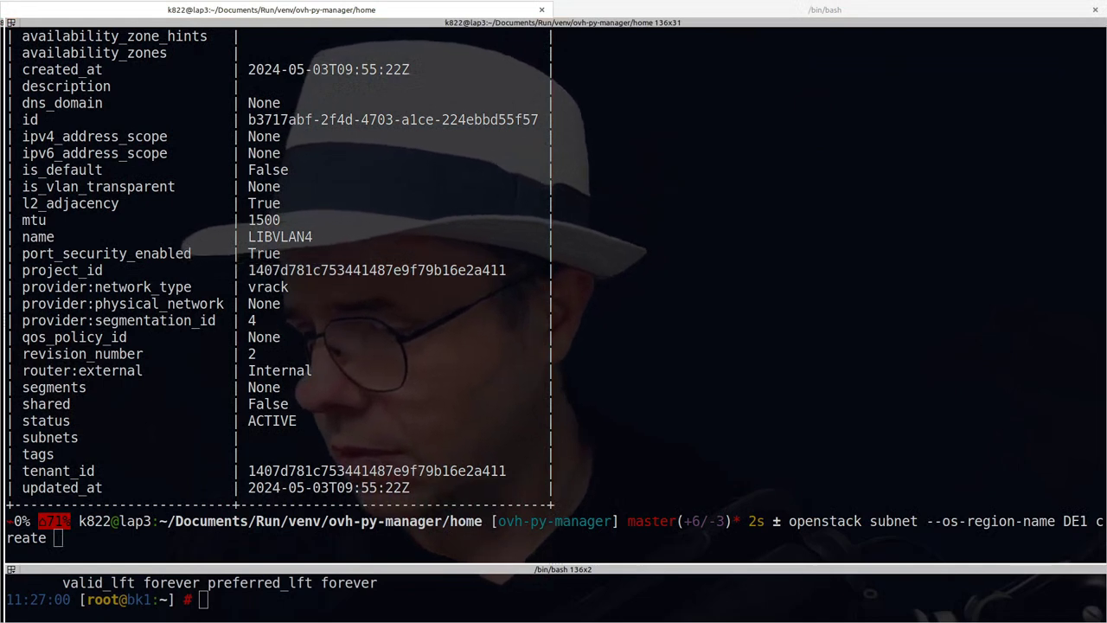
# - Append "--subnet-range=10.3.0.0/16" and "--allocation-pool start=10.3.2.151,end=10.3.2.200" to the subnet create command
pyautogui.write('--subnet-range=10.3.0.0/16')
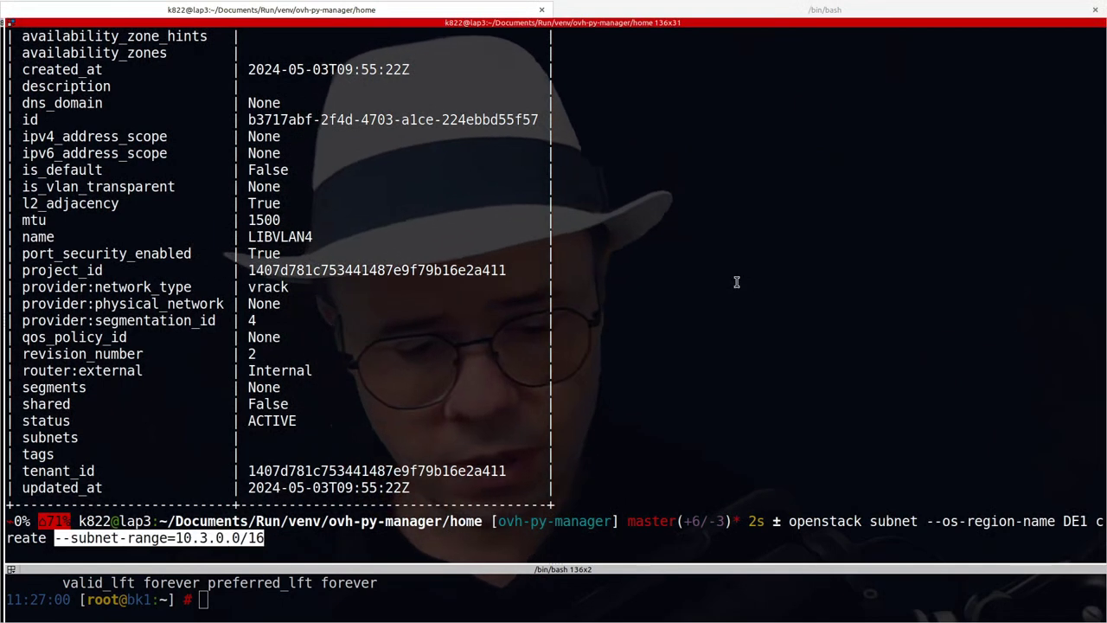
pyautogui.press('End')
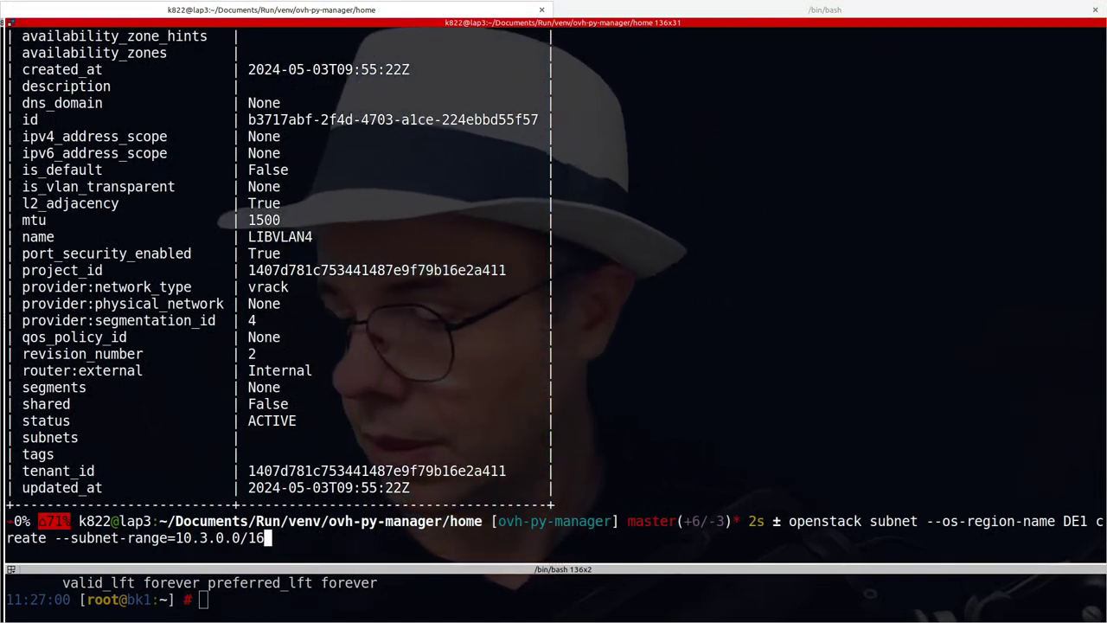
pyautogui.hotkey('alt', 'Tab')
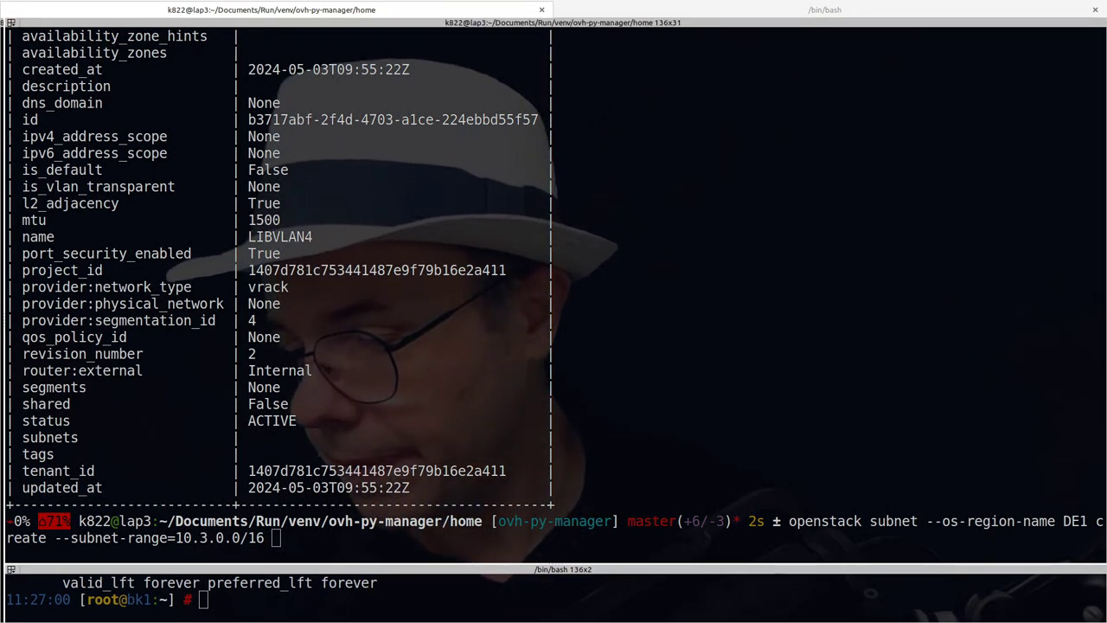
pyautogui.click(666, 247)
pyautogui.middleClick(691, 240)
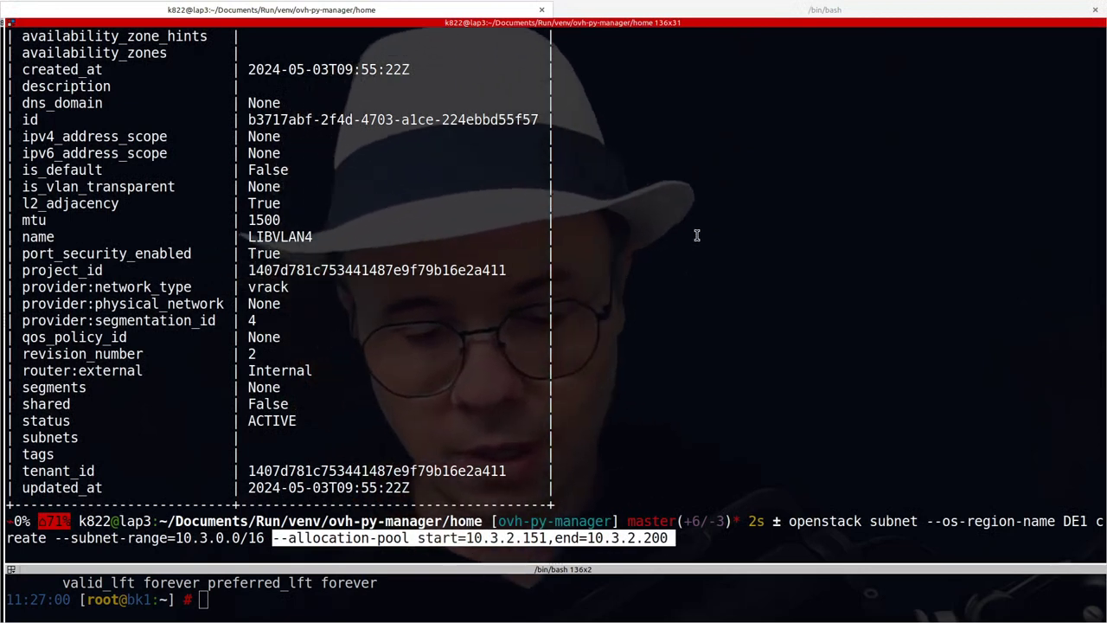
pyautogui.press('Left')
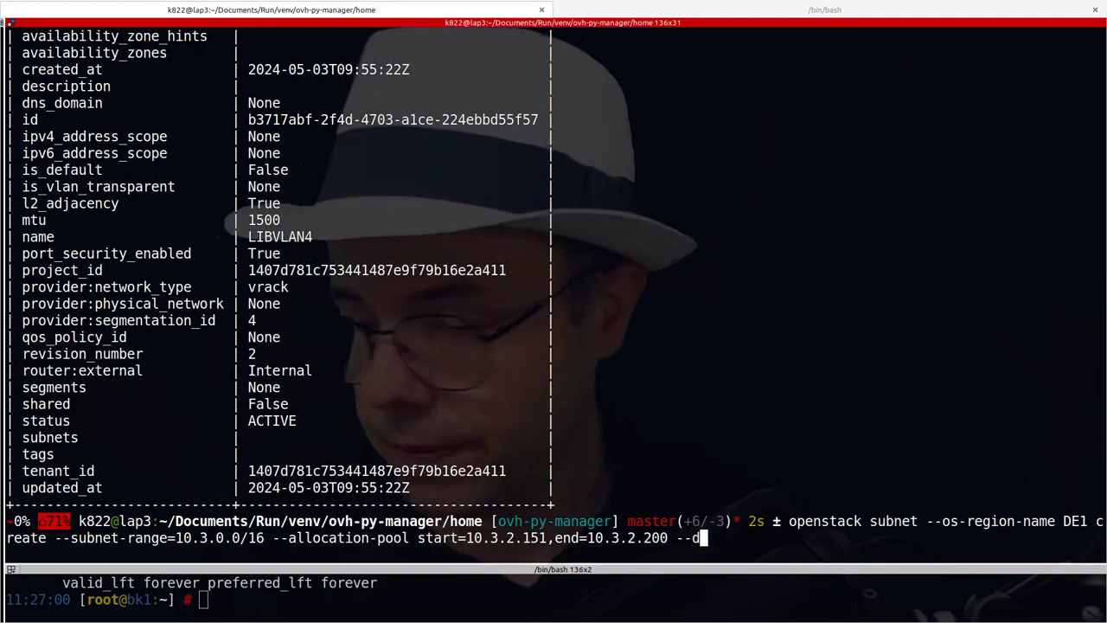
# - Add the --dhcp option to the subnet create command and set its allocation pool to start=10.3.2.101,end=10.3.2.150
pyautogui.write('cp')
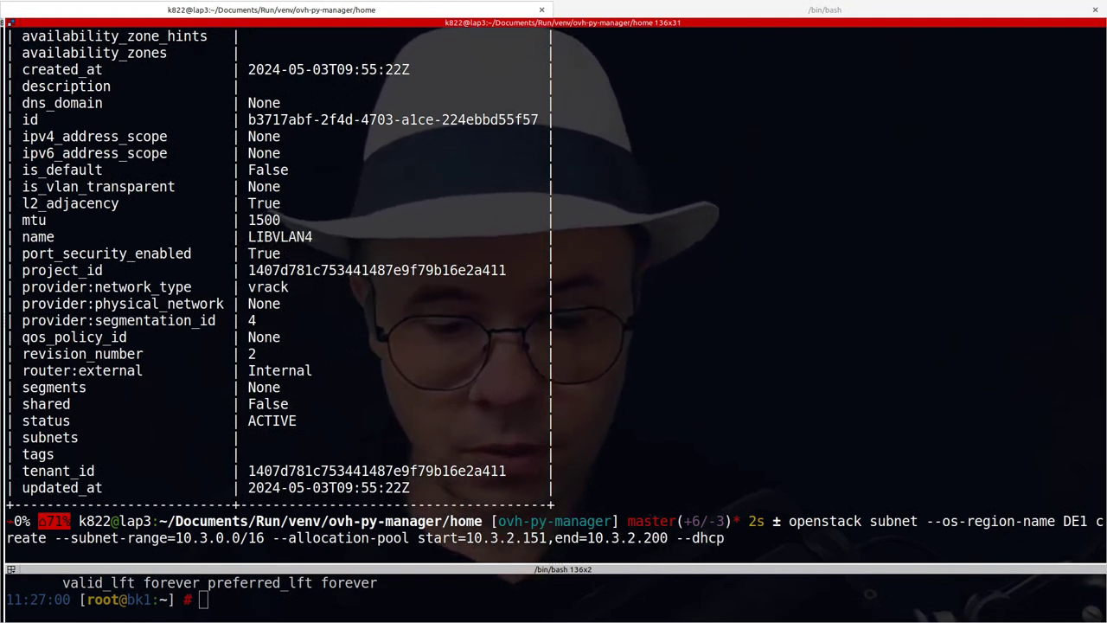
pyautogui.press('BackSpace')
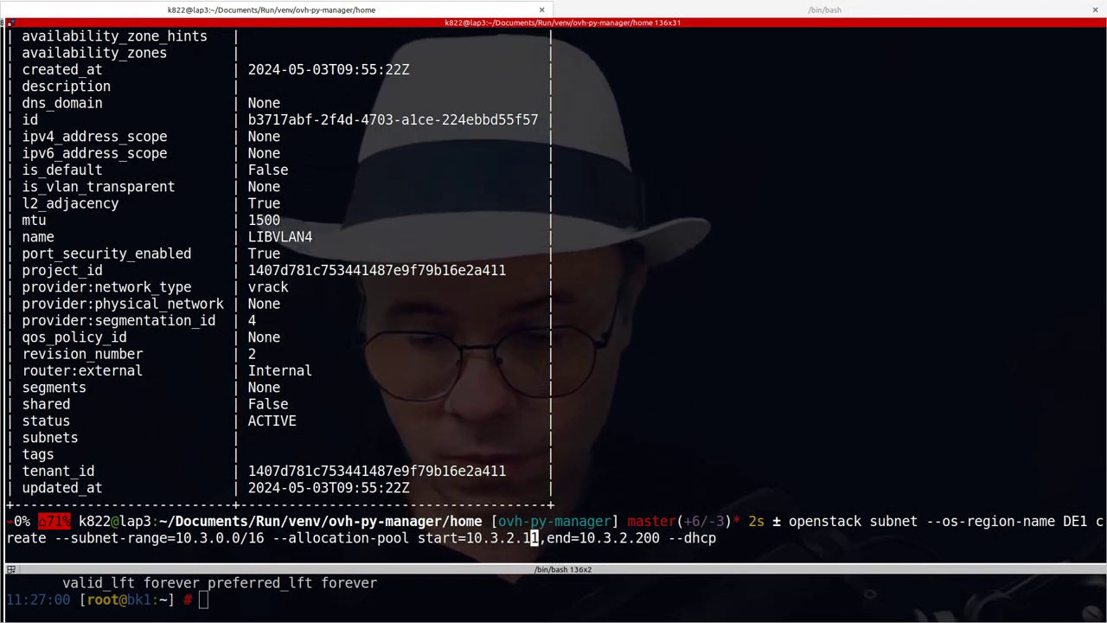
pyautogui.write('01')
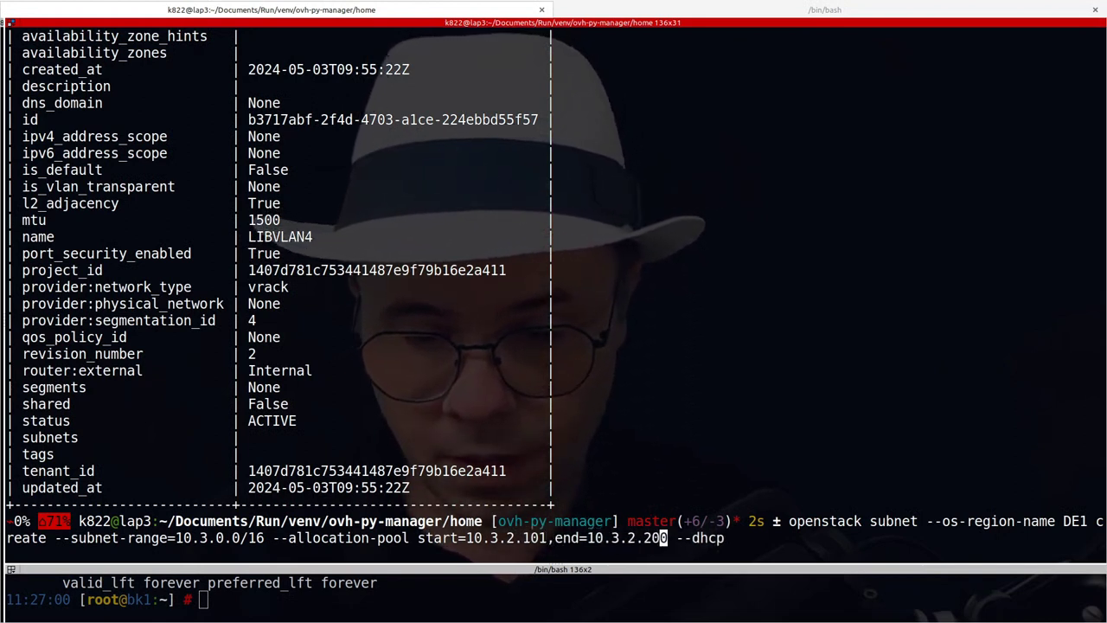
pyautogui.write('5')
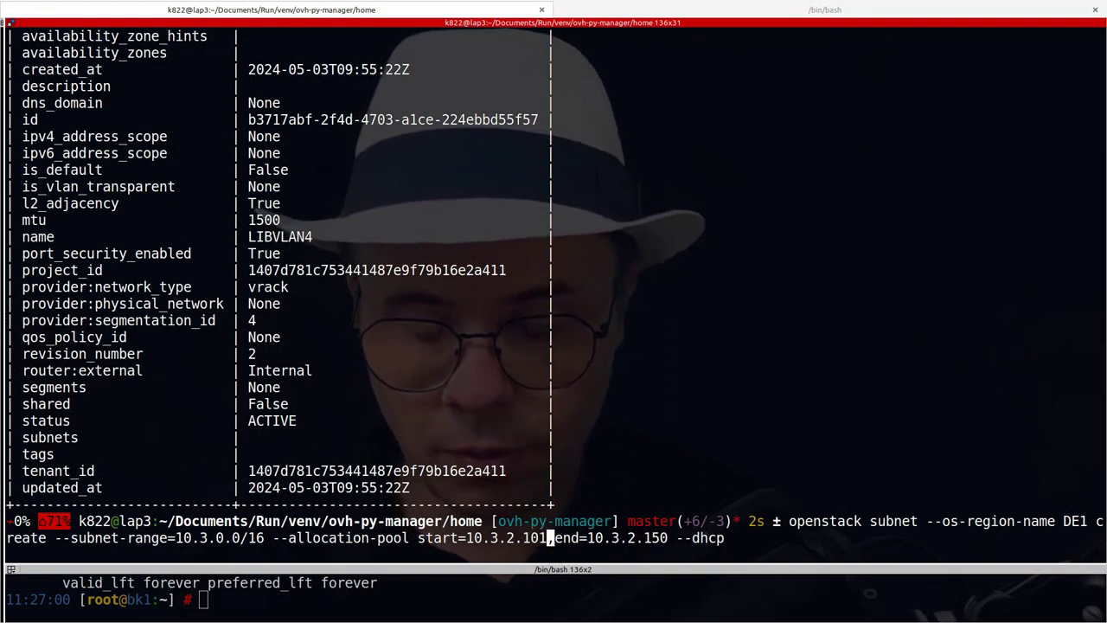
pyautogui.press('End')
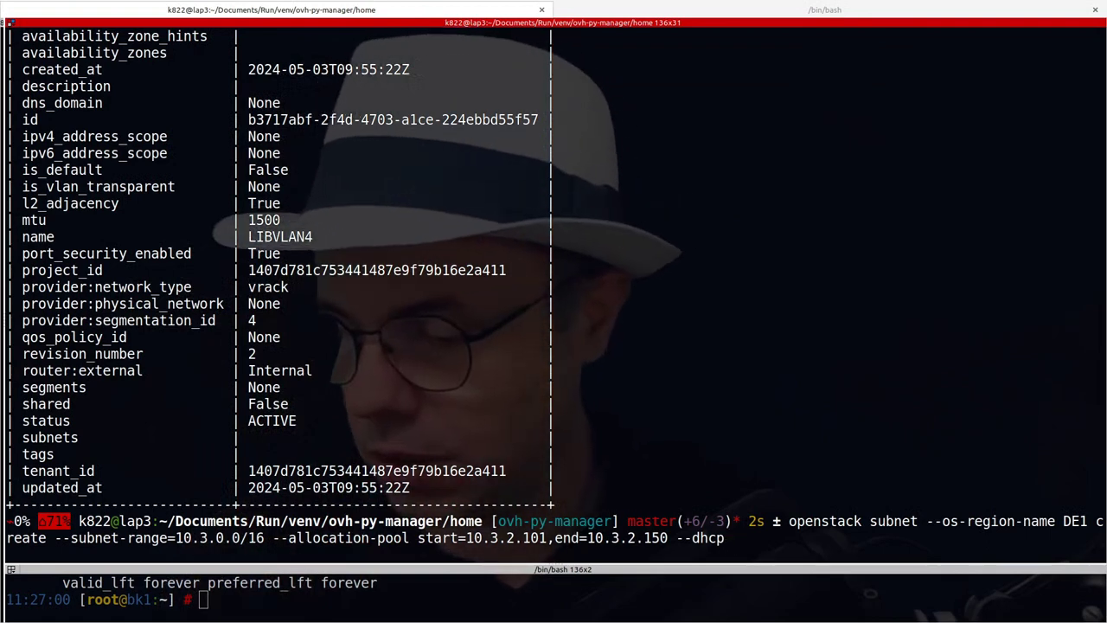
# - Append "--network LIBVLAN3" to the subnet create command, removing the extra space before the network name
pyautogui.hotkey('alt', 'Tab')
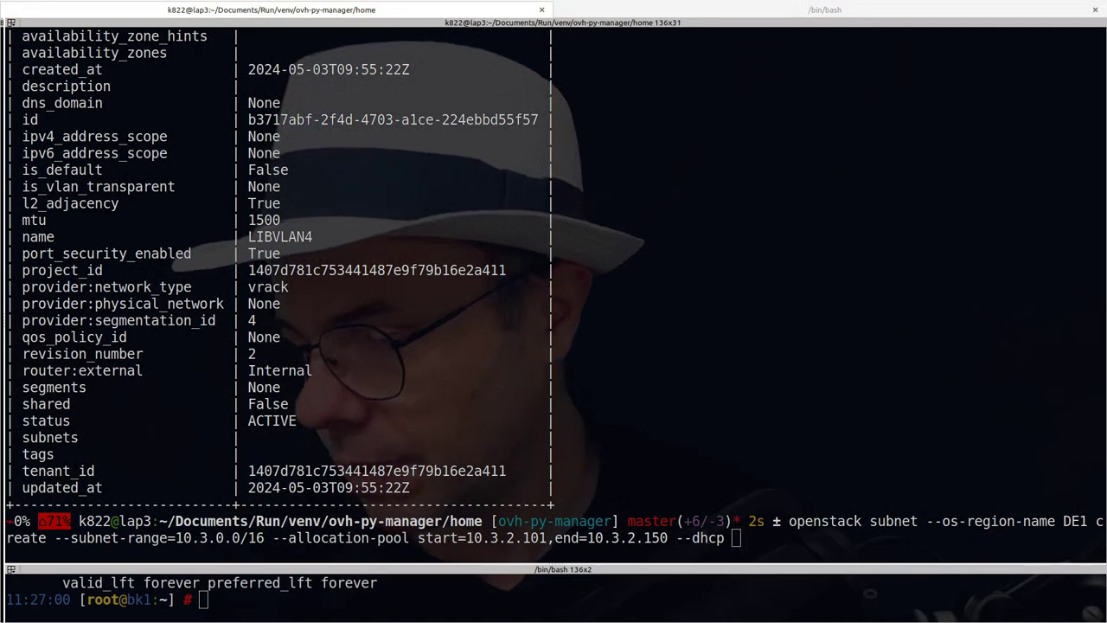
pyautogui.middleClick(804, 258)
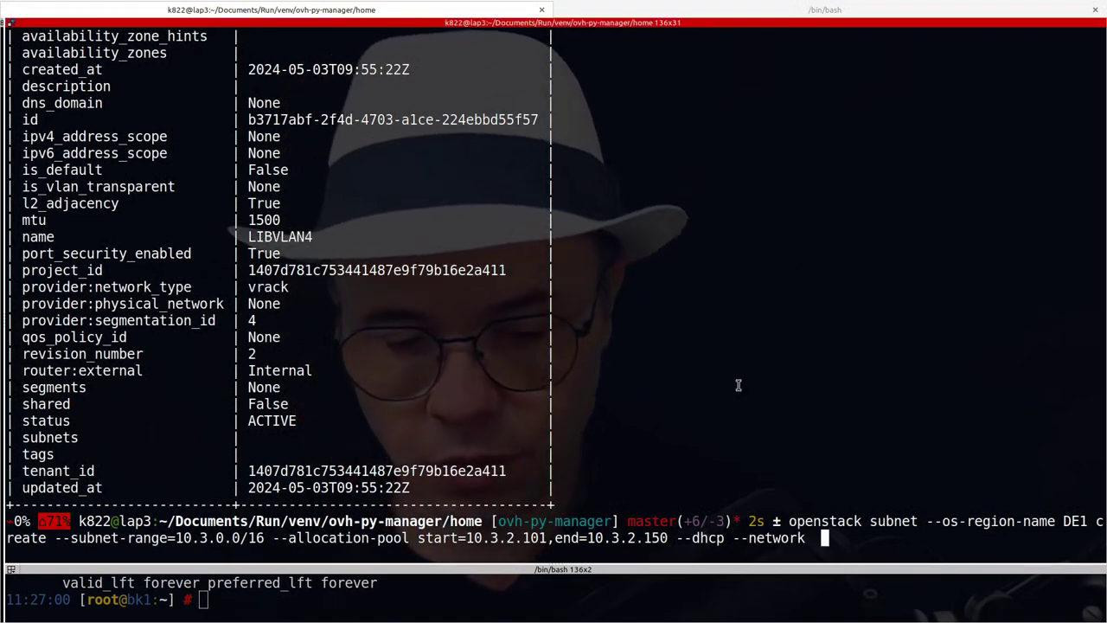
pyautogui.hotkey('alt', 'Tab')
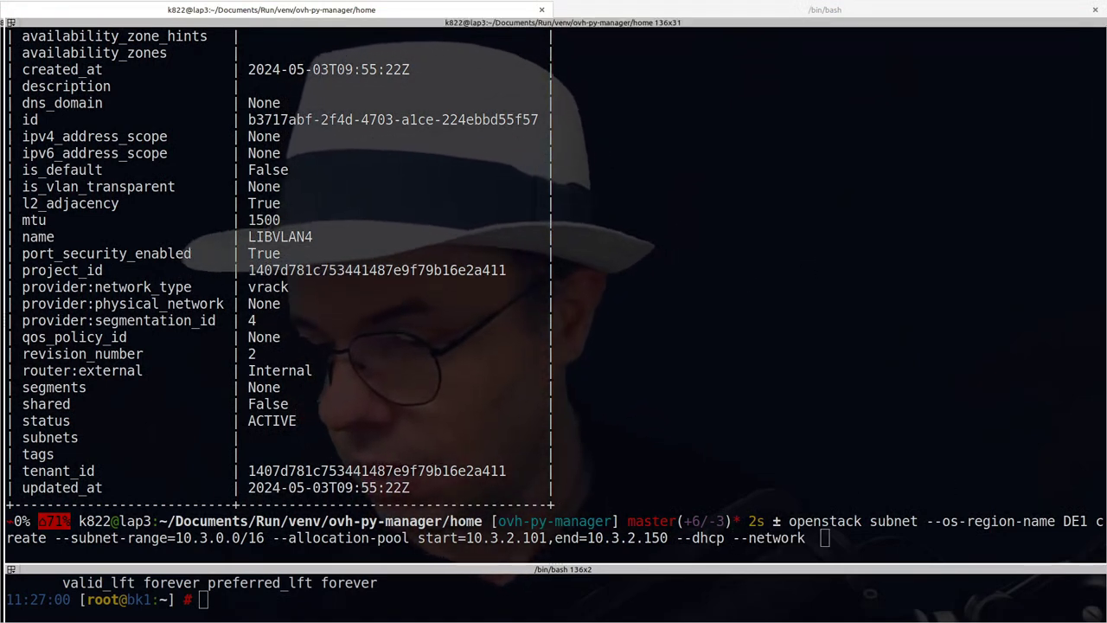
pyautogui.middleClick(919, 295)
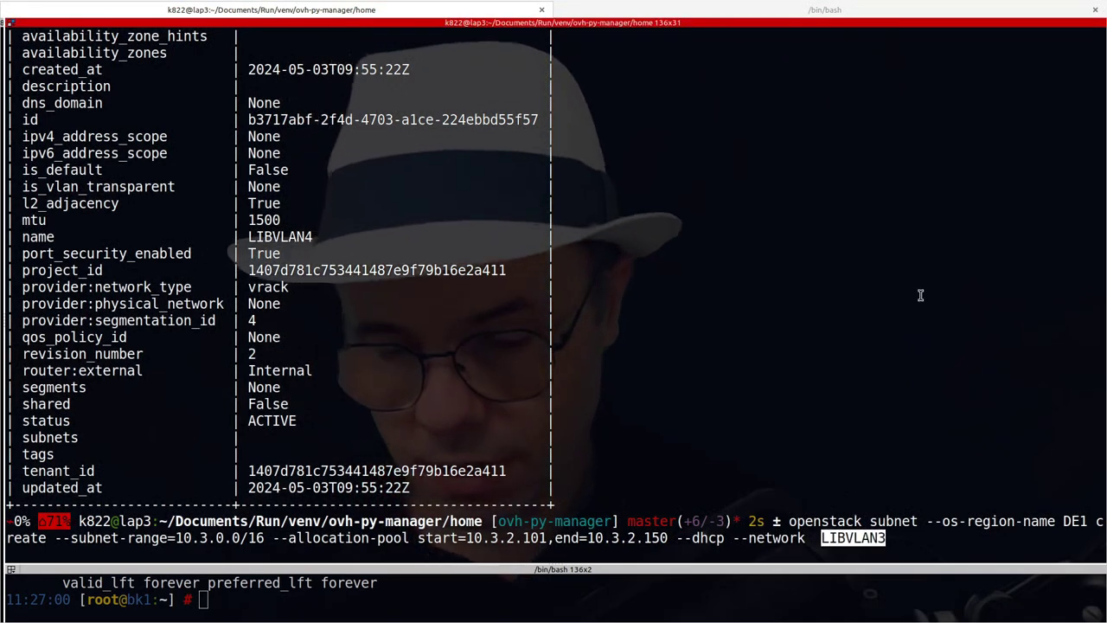
pyautogui.press('Left')
pyautogui.press('Delete')
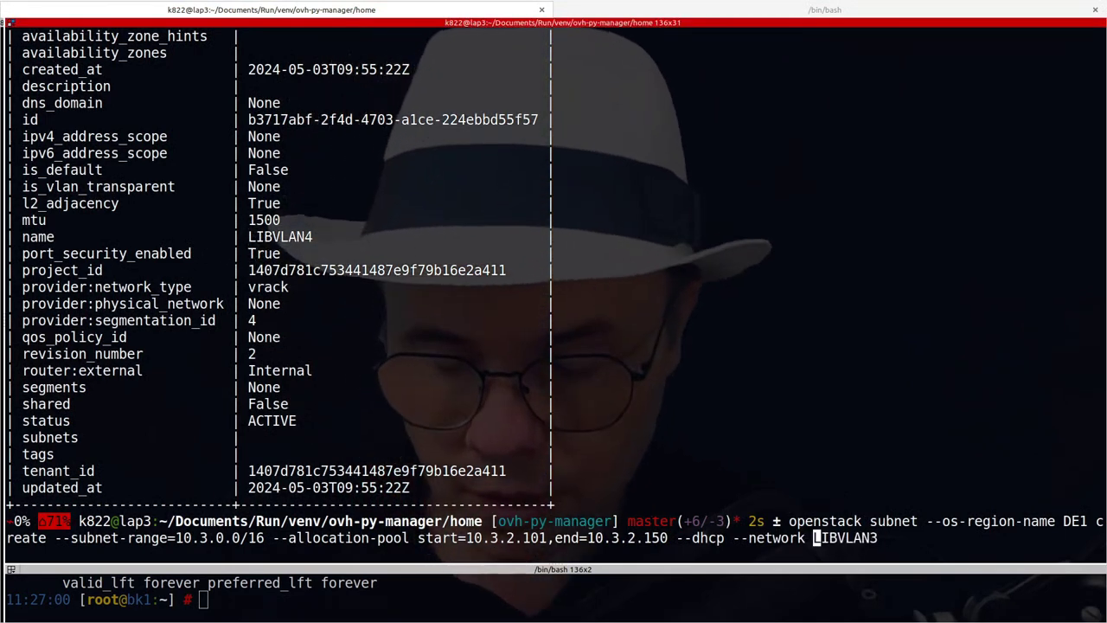
pyautogui.press('Right')
pyautogui.press('Right')
pyautogui.press('Right')
pyautogui.press('Right')
pyautogui.press('Right')
pyautogui.press('Right')
pyautogui.press('Right')
pyautogui.press('Right')
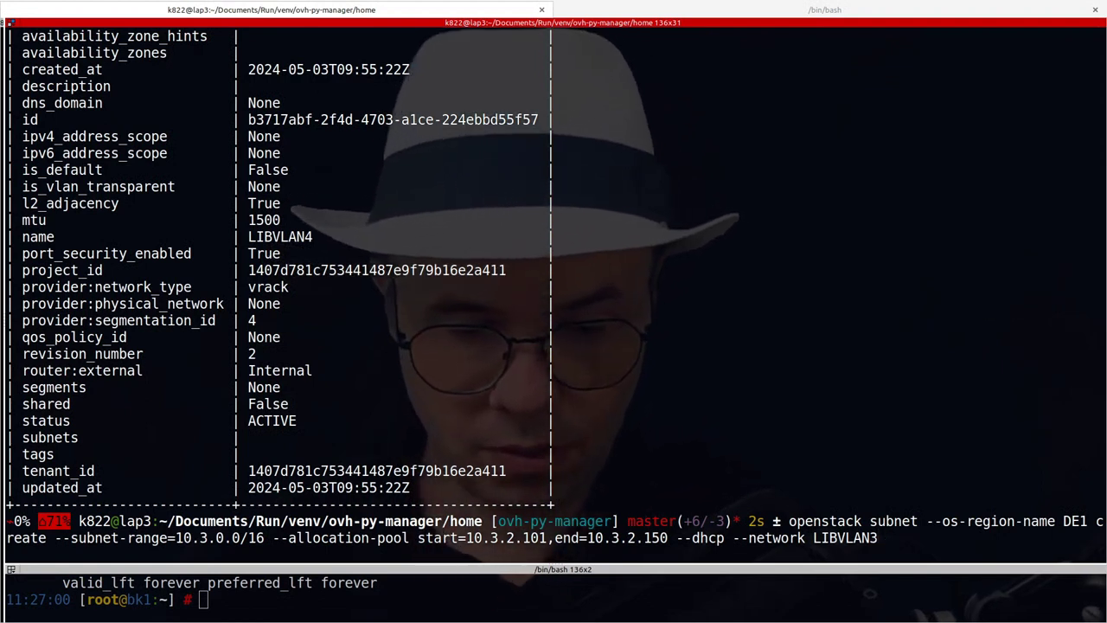
# - Discard the subnet create command from the prompt without running it
pyautogui.press('Up')
pyautogui.press('Up')
pyautogui.press('Up')
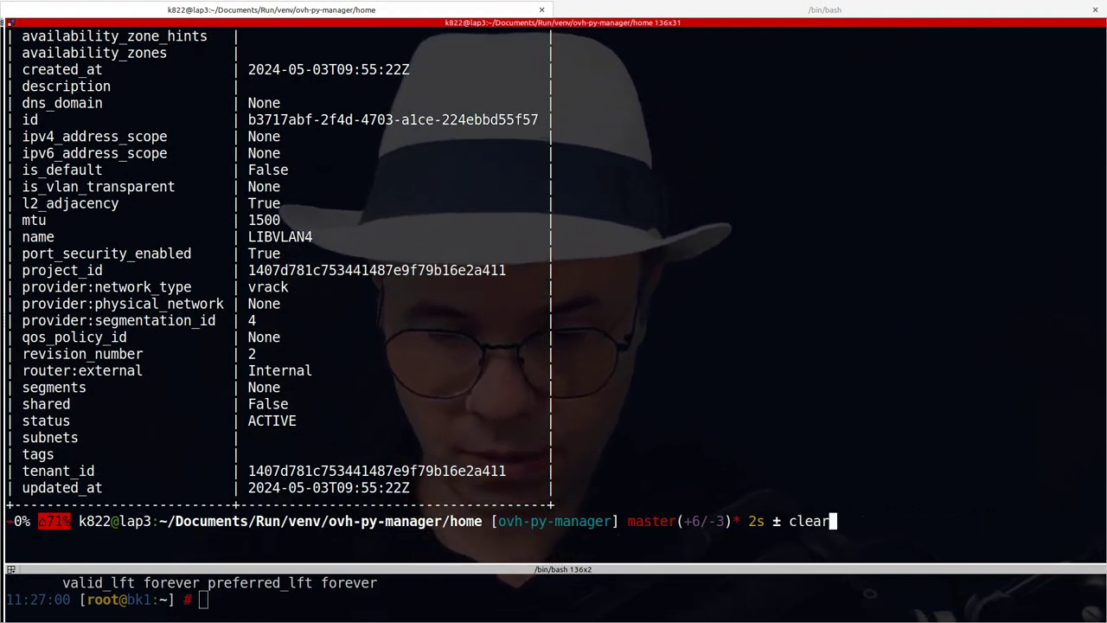
pyautogui.press('BackSpace')
pyautogui.press('BackSpace')
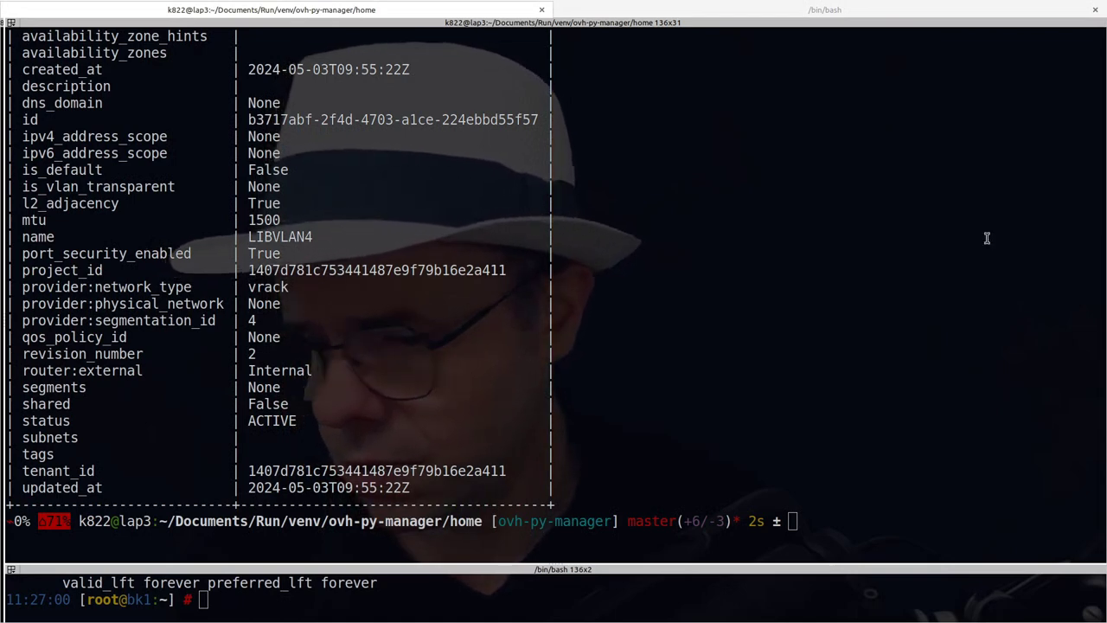
# - Run "openstack subnet --os-region-name DE1 list --network LIBVLAN3", and switch to the OVHcloud Horizon browser page to open the Networks list
pyautogui.middleClick(818, 205)
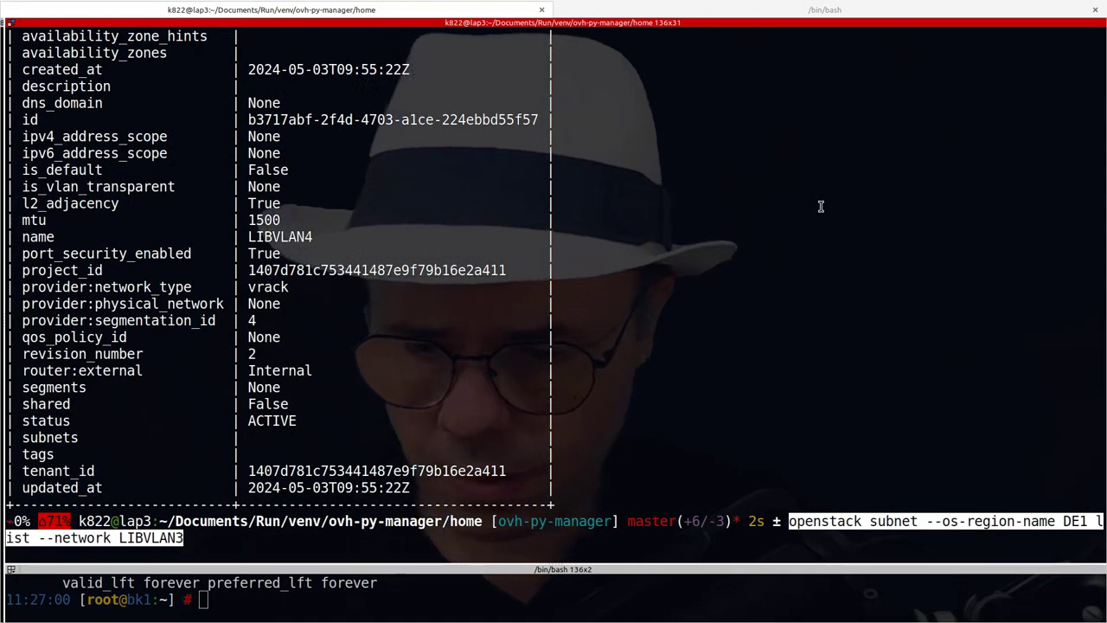
pyautogui.press('Return')
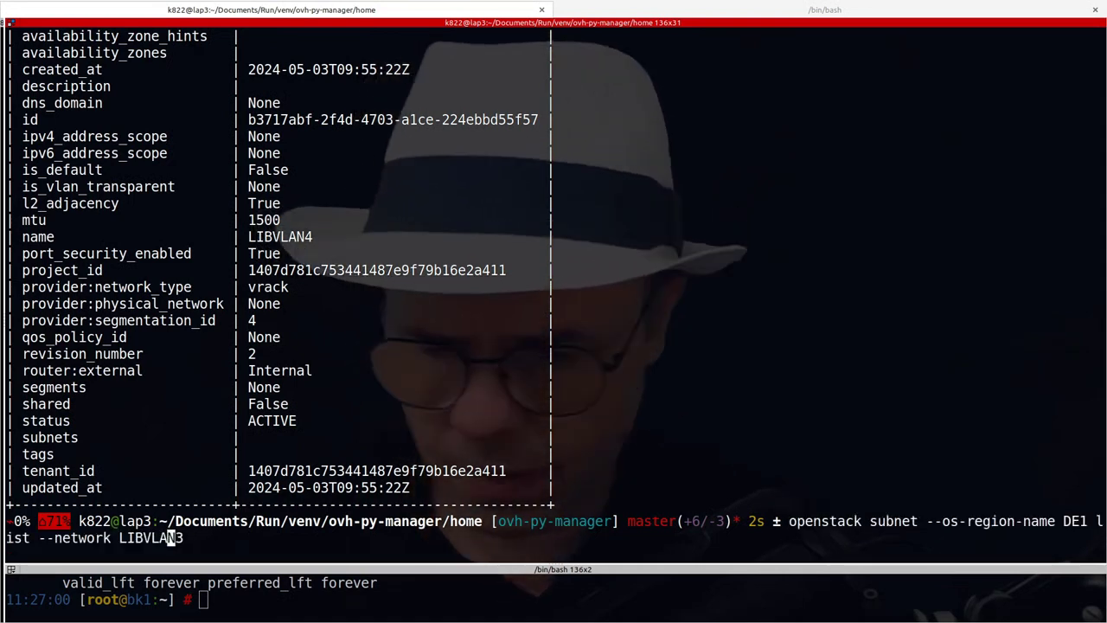
pyautogui.press('Return')
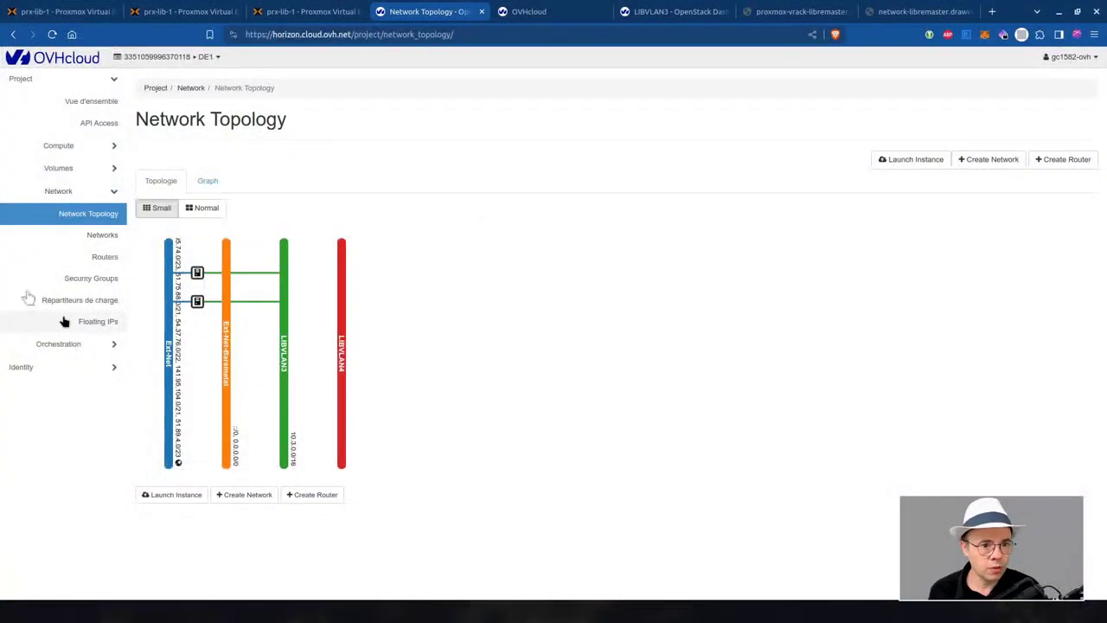
pyautogui.click(102, 235)
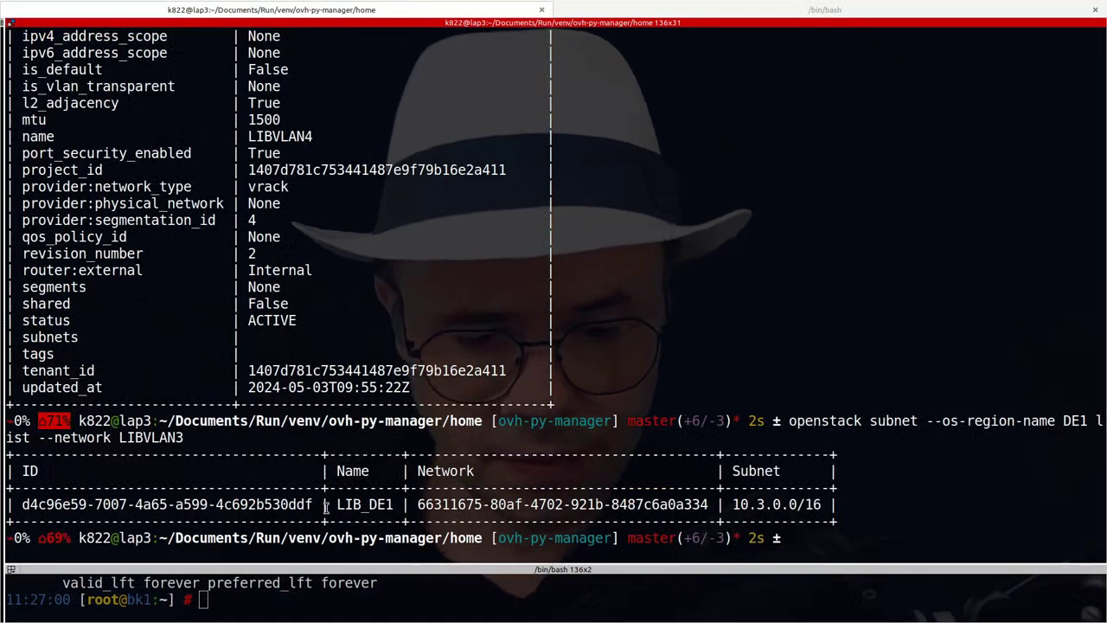
# - Run "openstack subnet --os-region-name DE1 show" with the LIB_DE1 subnet's ID and select the allocation pool range in its details
pyautogui.moveTo(326, 507); pyautogui.dragTo(393, 506)
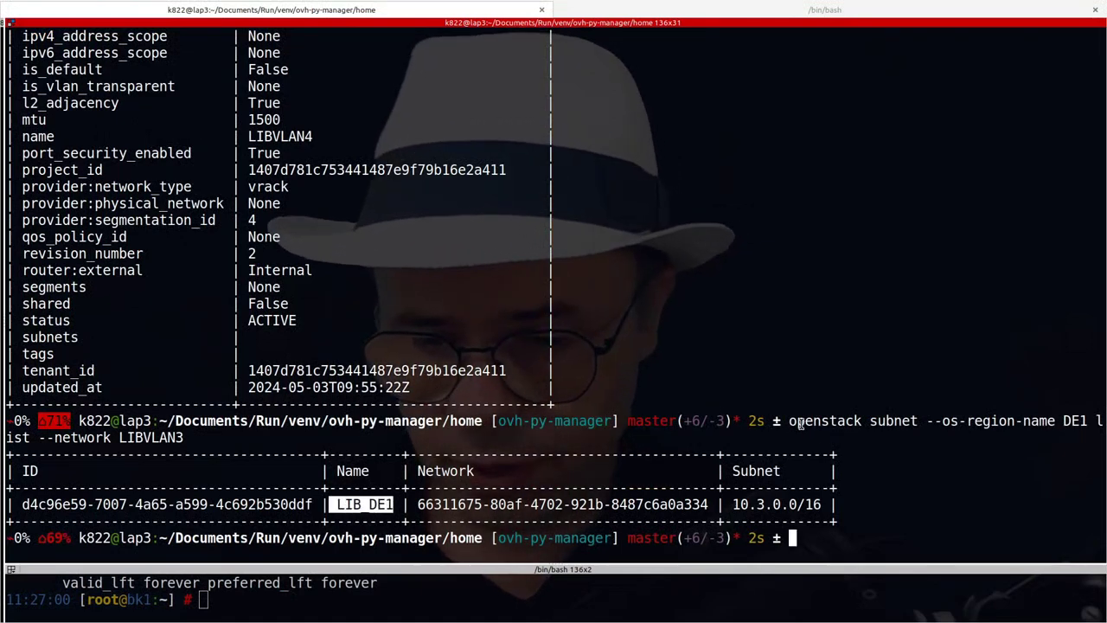
pyautogui.moveTo(790, 421); pyautogui.dragTo(1086, 418)
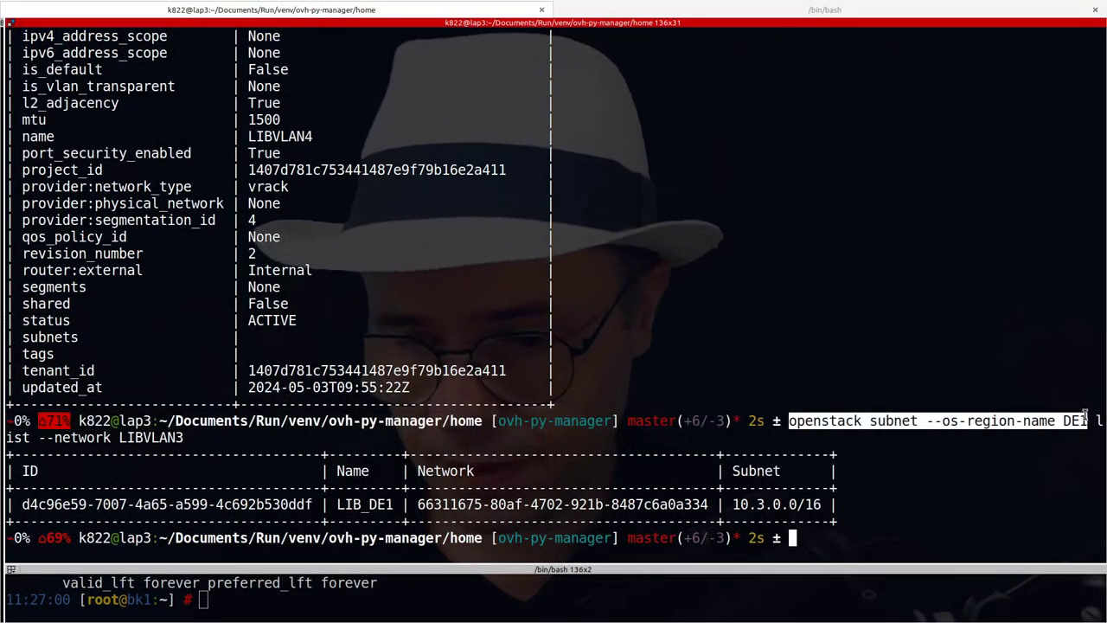
pyautogui.middleClick(1085, 419)
pyautogui.write('shw')
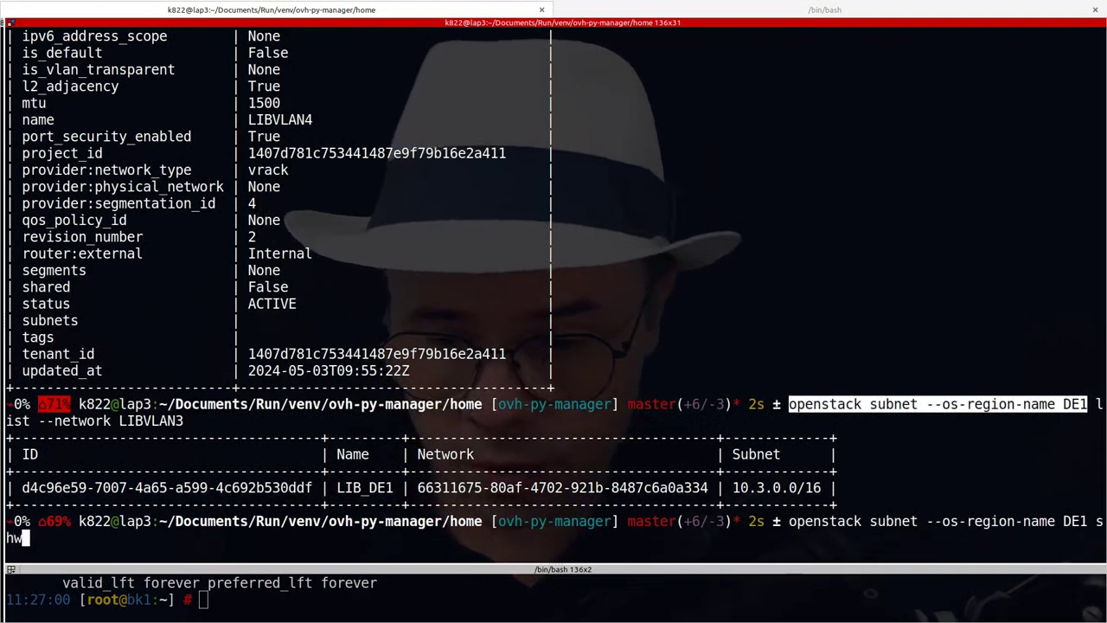
pyautogui.press('Left')
pyautogui.write('o')
pyautogui.press('Right')
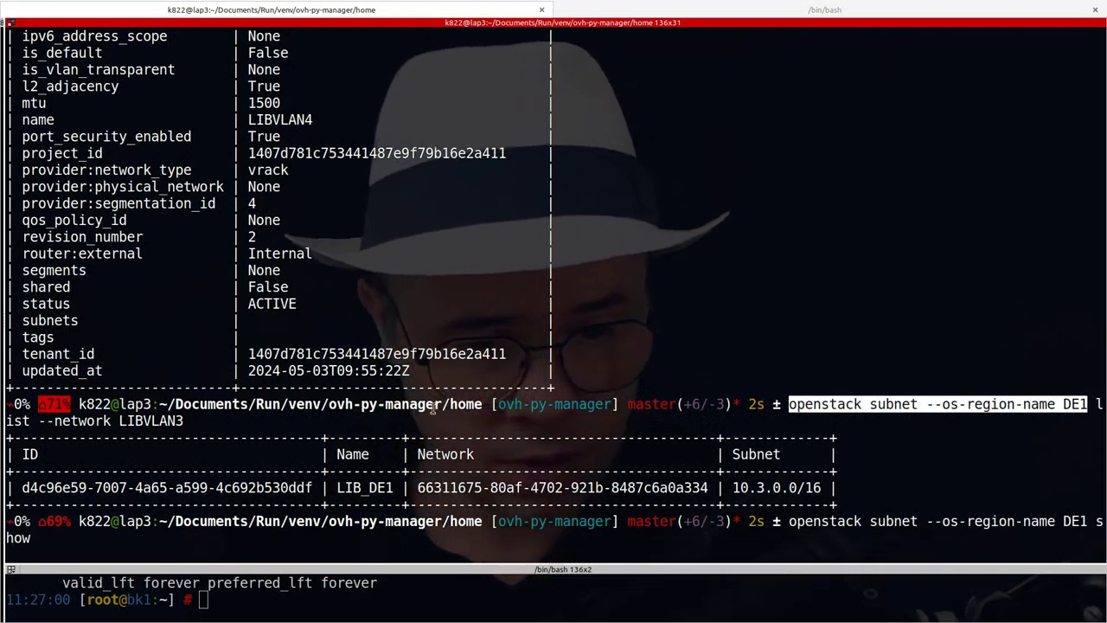
pyautogui.doubleClick(164, 488)
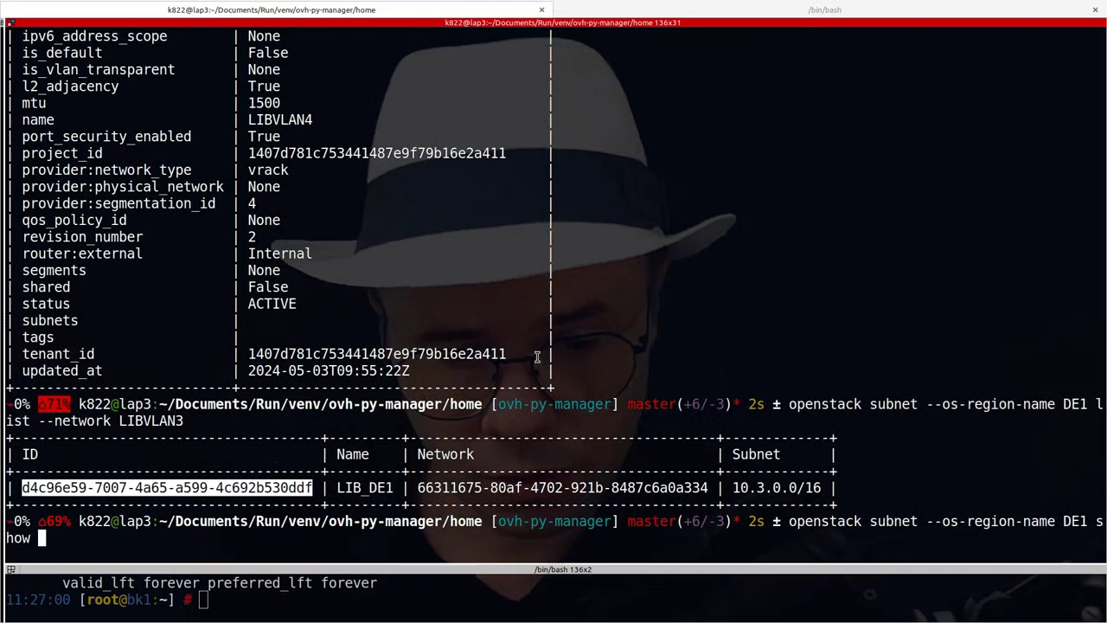
pyautogui.middleClick(714, 236)
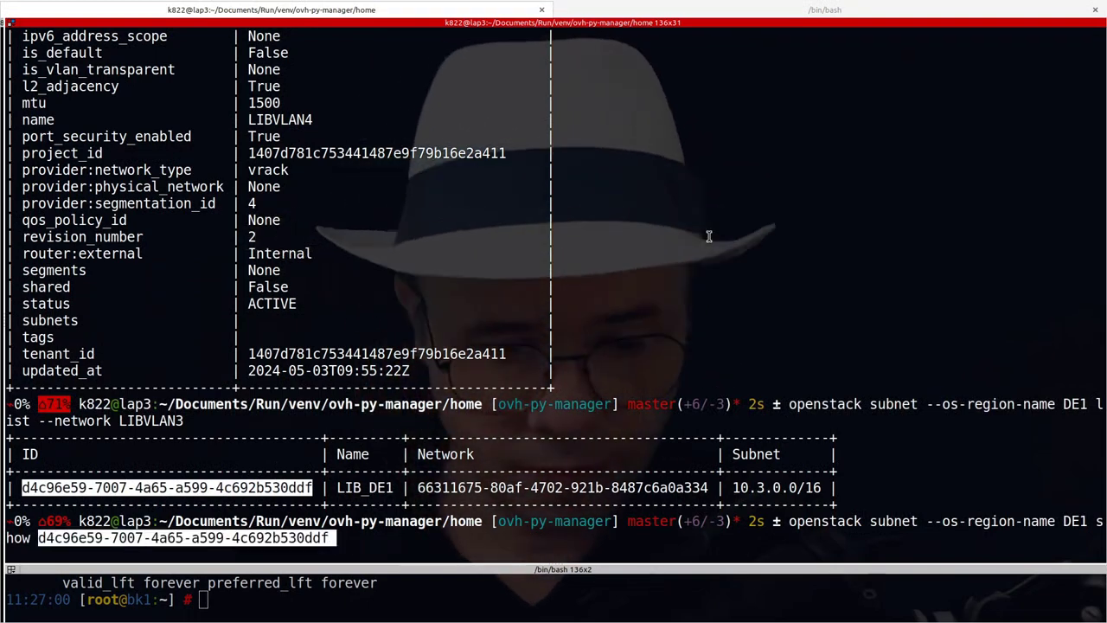
pyautogui.press('Return')
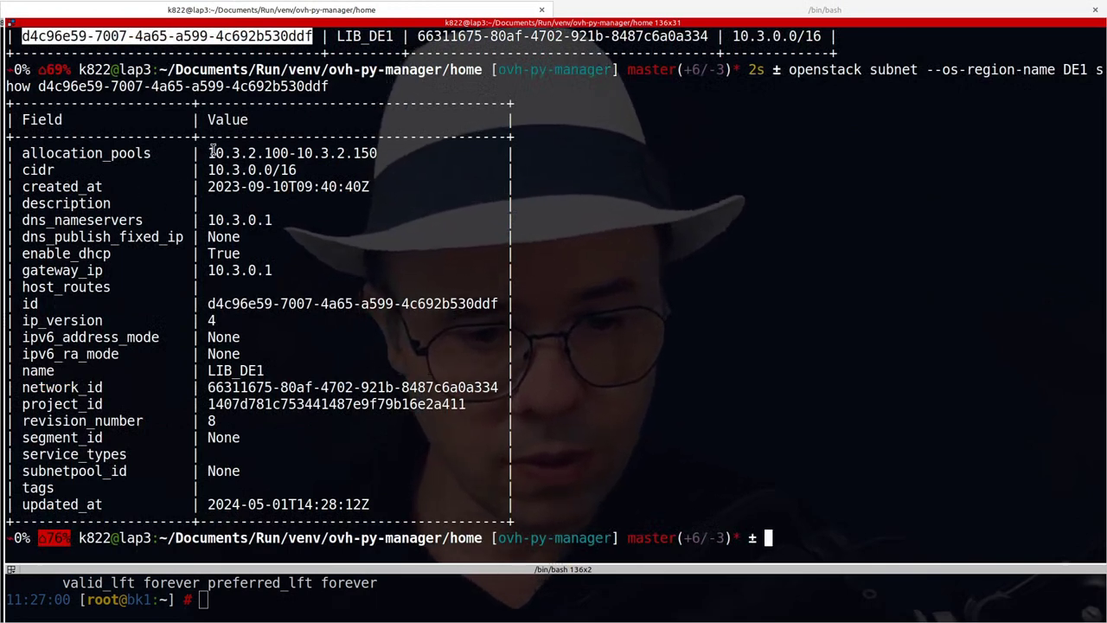
pyautogui.moveTo(210, 152); pyautogui.dragTo(308, 152)
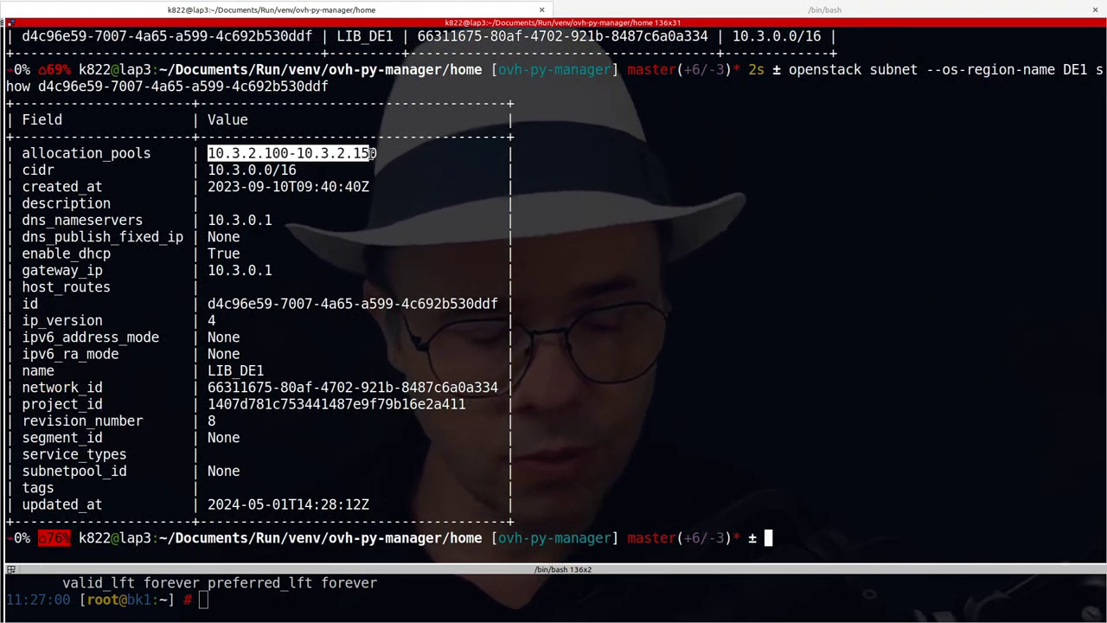
# - Highlight part of the allocation pool range in the LIB_DE1 details and enlarge the lower terminal pane
pyautogui.moveTo(239, 153); pyautogui.dragTo(292, 153)
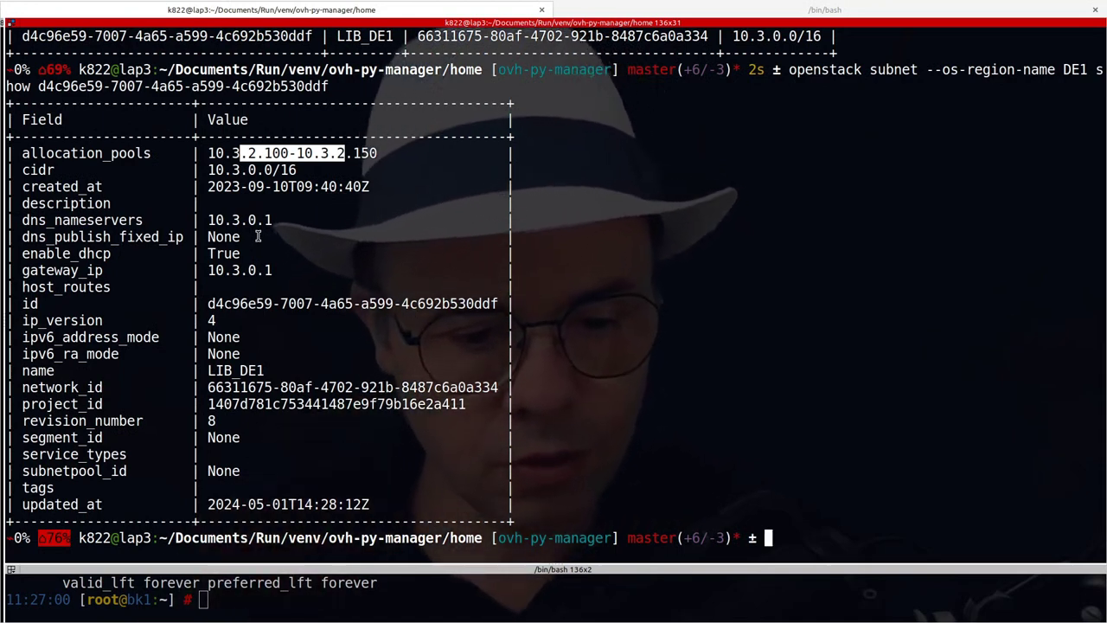
pyautogui.click(236, 173)
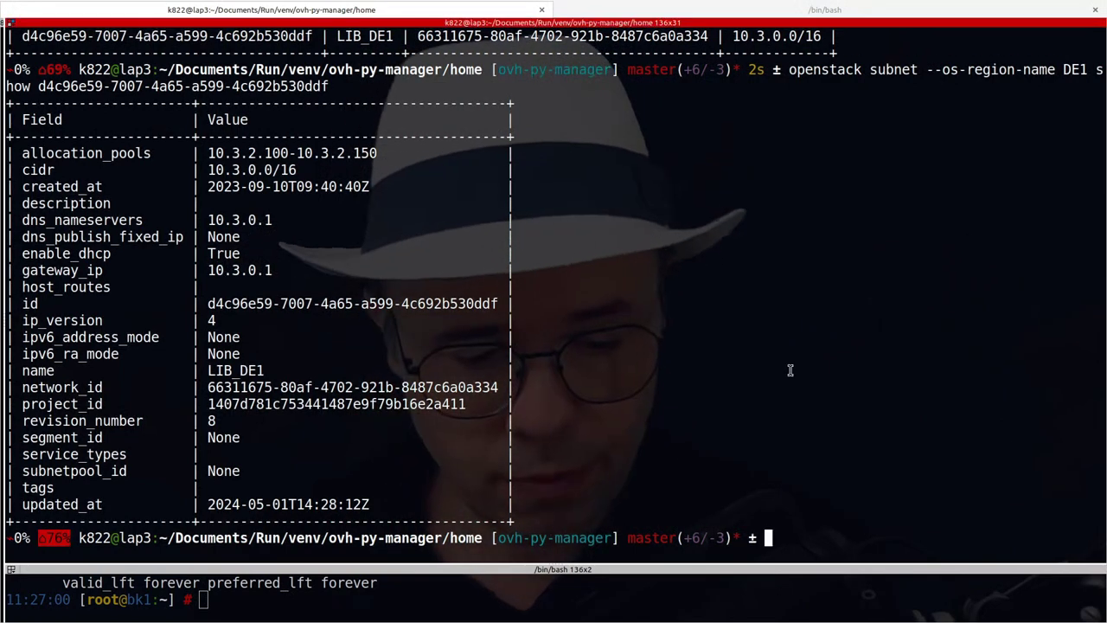
pyautogui.moveTo(400, 563); pyautogui.dragTo(400, 326)
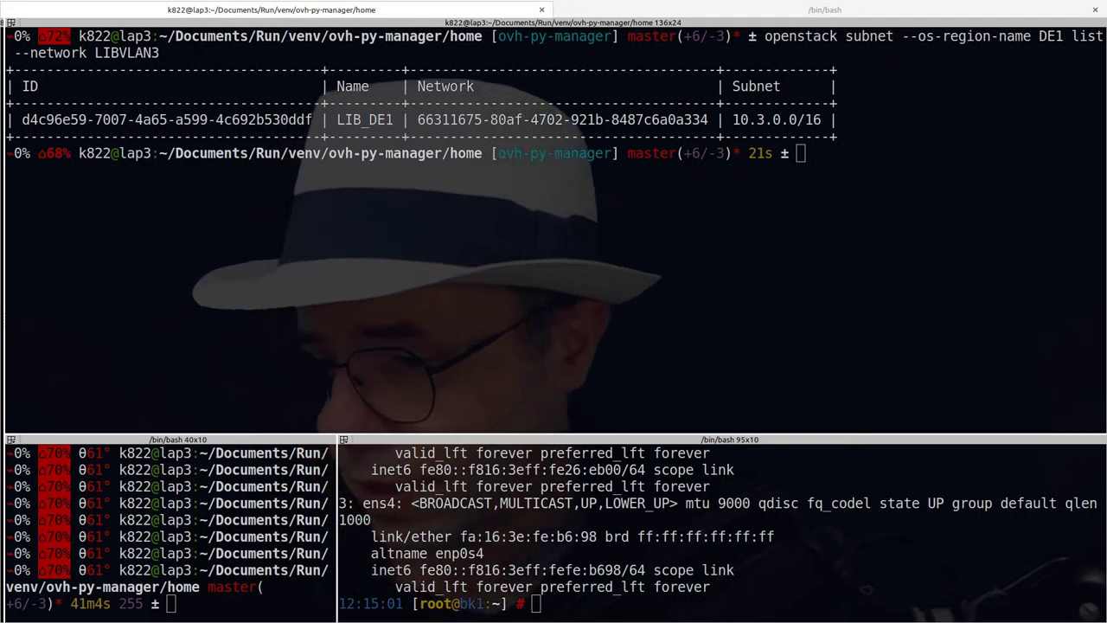
# - Run "openstack port --os-region-name DE1 list --network LIBVLAN3" in the local shell
pyautogui.click(730, 181)
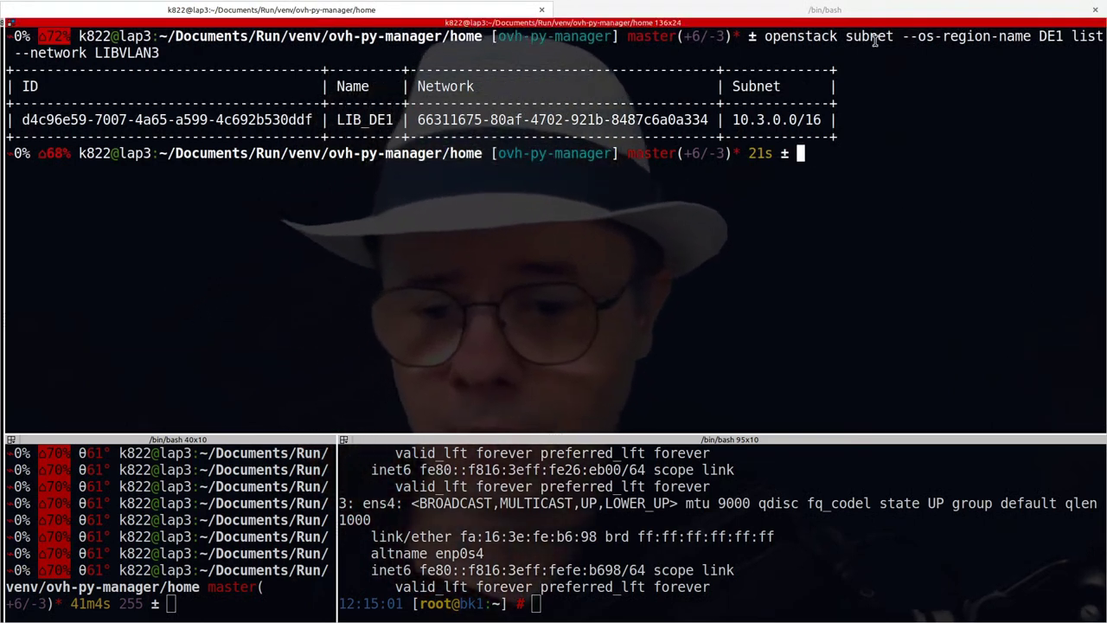
pyautogui.write('openstack port --os-region-name DE1 list --network LIBVLAN3')
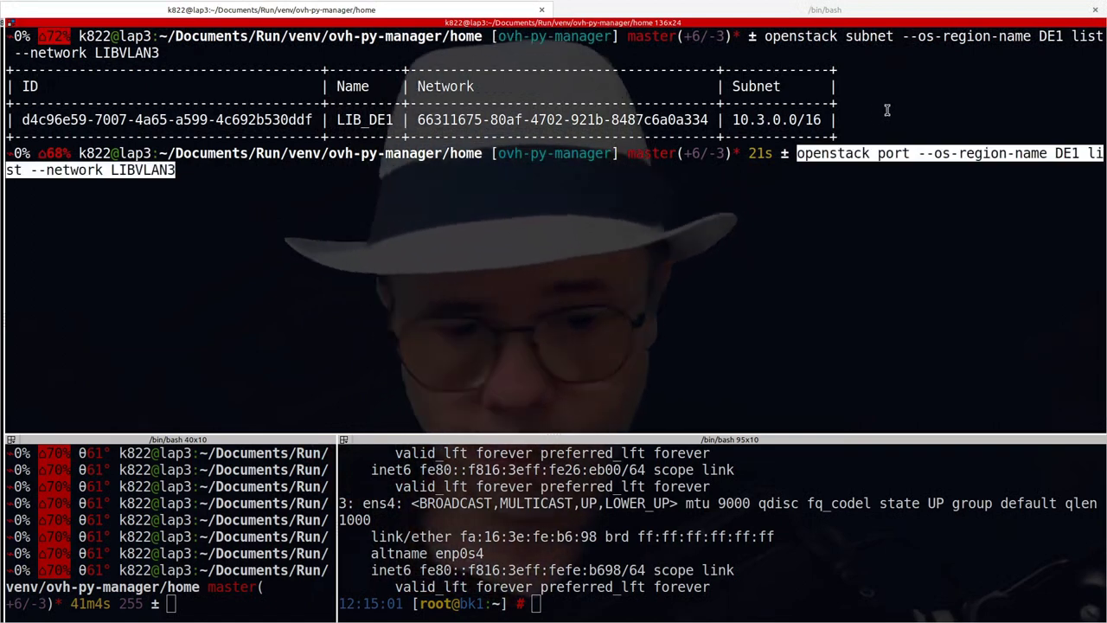
pyautogui.press('Return')
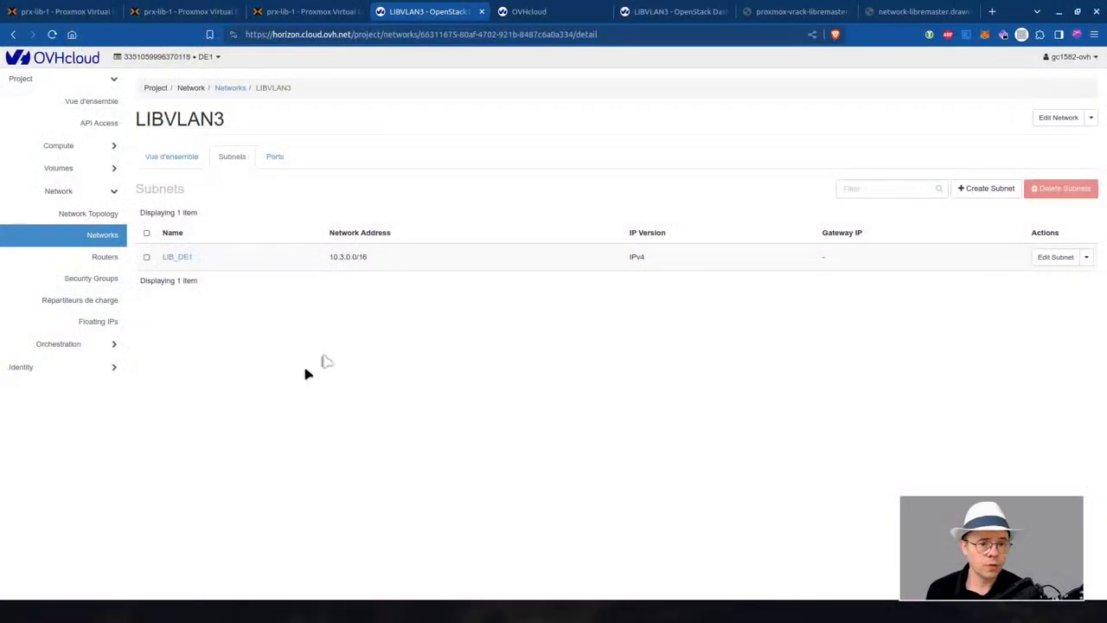
# - In the OVHcloud Horizon browser page, open the Network Topology and view the details of the first instance attached to LIBVLAN3
pyautogui.click(95, 216)
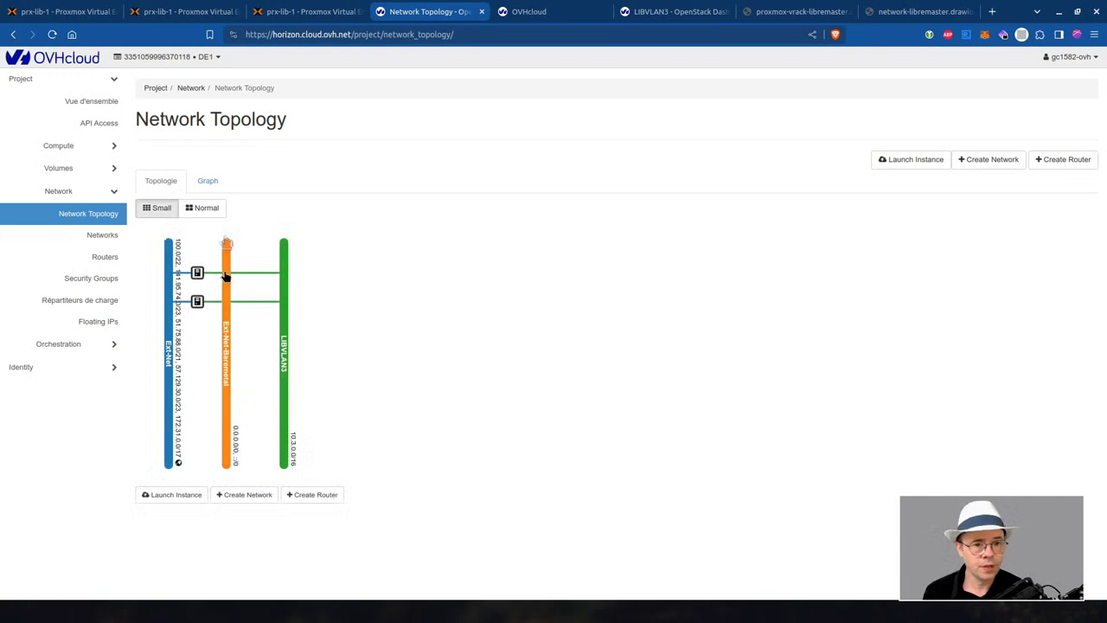
pyautogui.click(198, 273)
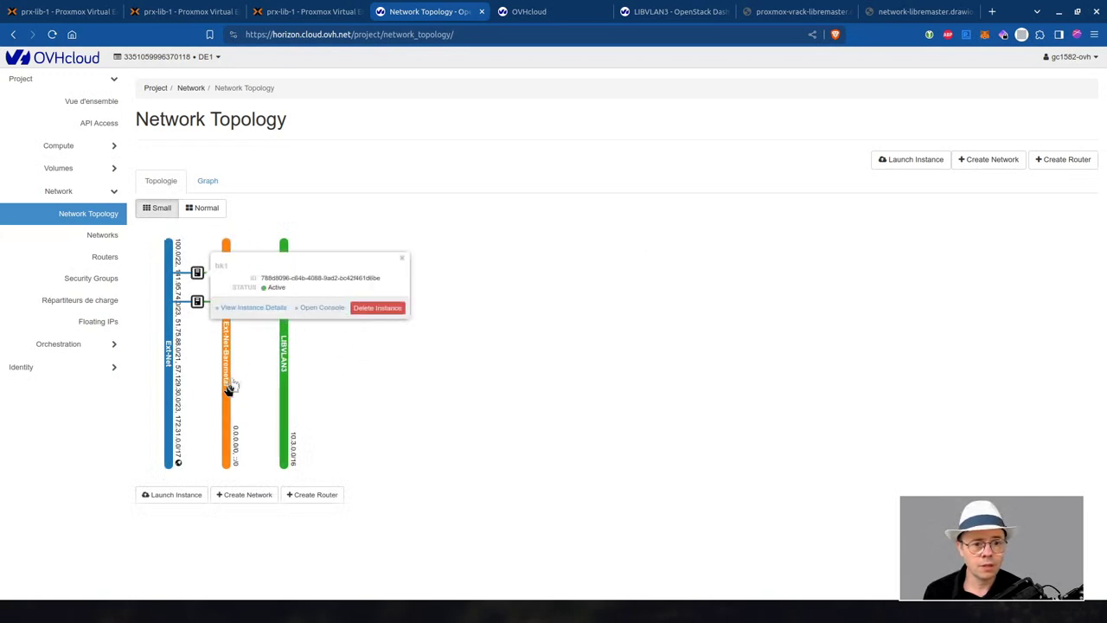
pyautogui.click(316, 220)
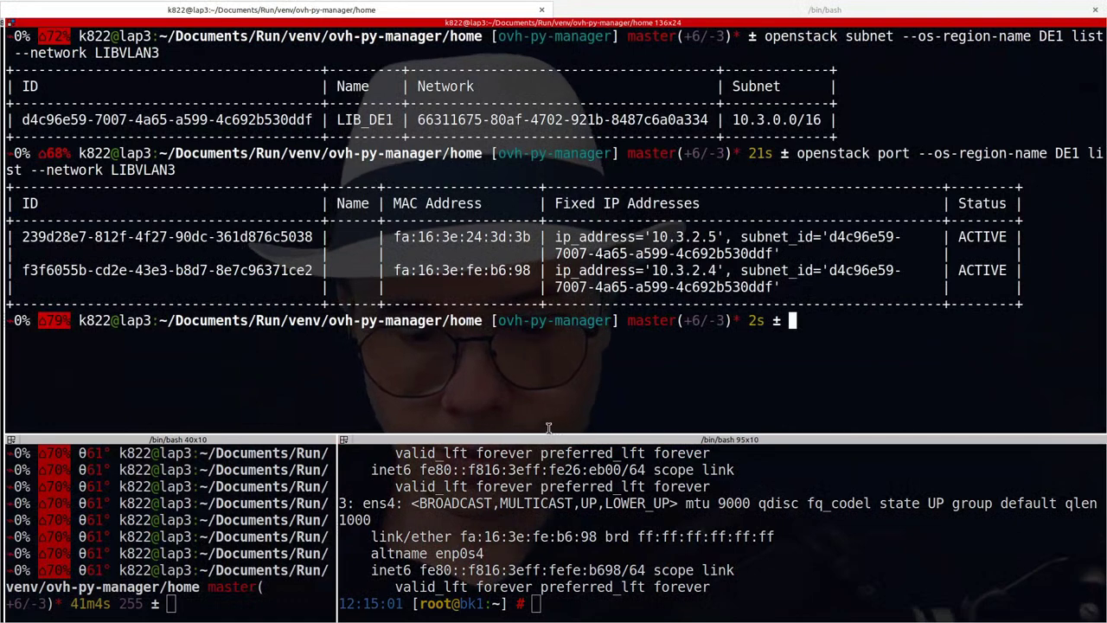
# - Back in the terminal, enlarge the lower panes and rerun "openstack subnet --os-region-name DE1 show" with the LIB_DE1 subnet's ID
pyautogui.moveTo(550, 433); pyautogui.dragTo(550, 349)
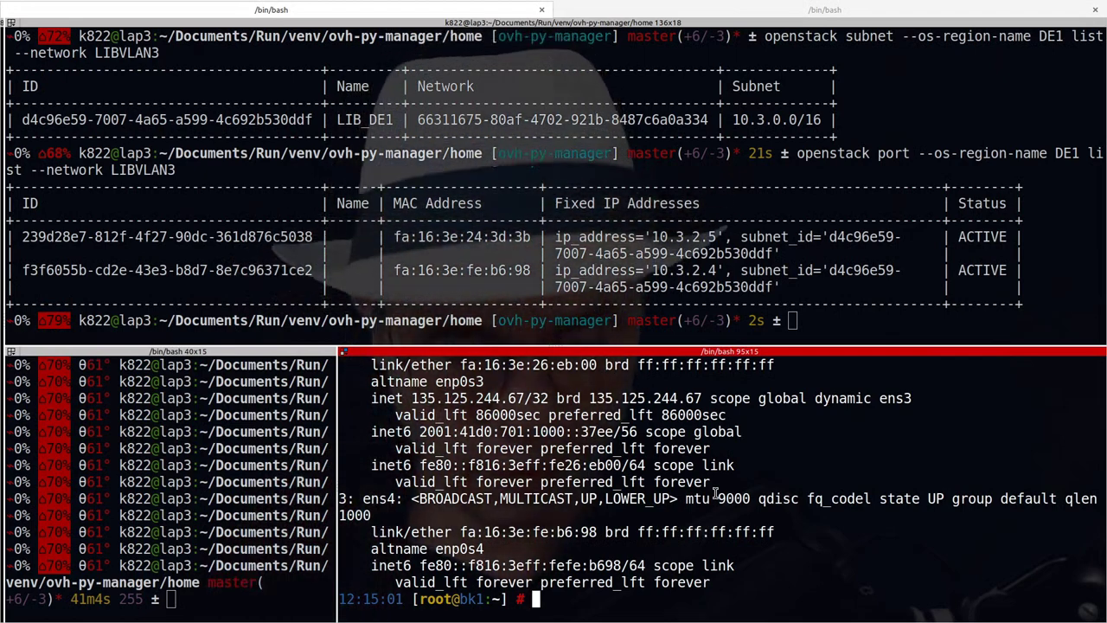
pyautogui.hotkey('alt', 'Up')
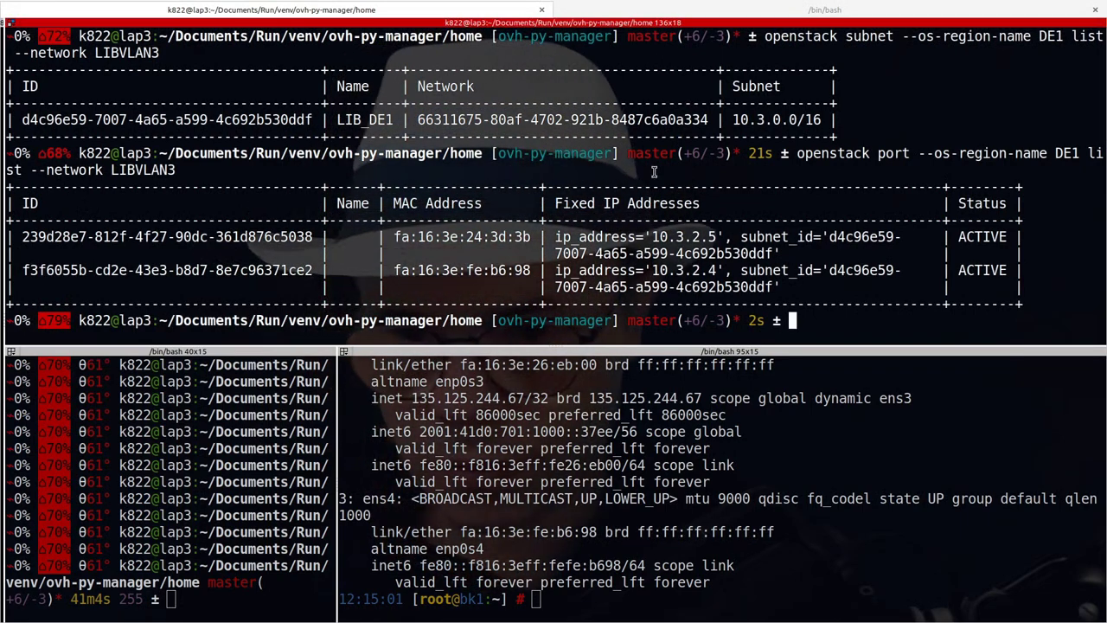
pyautogui.press('Up')
pyautogui.press('Up')
pyautogui.press('Up')
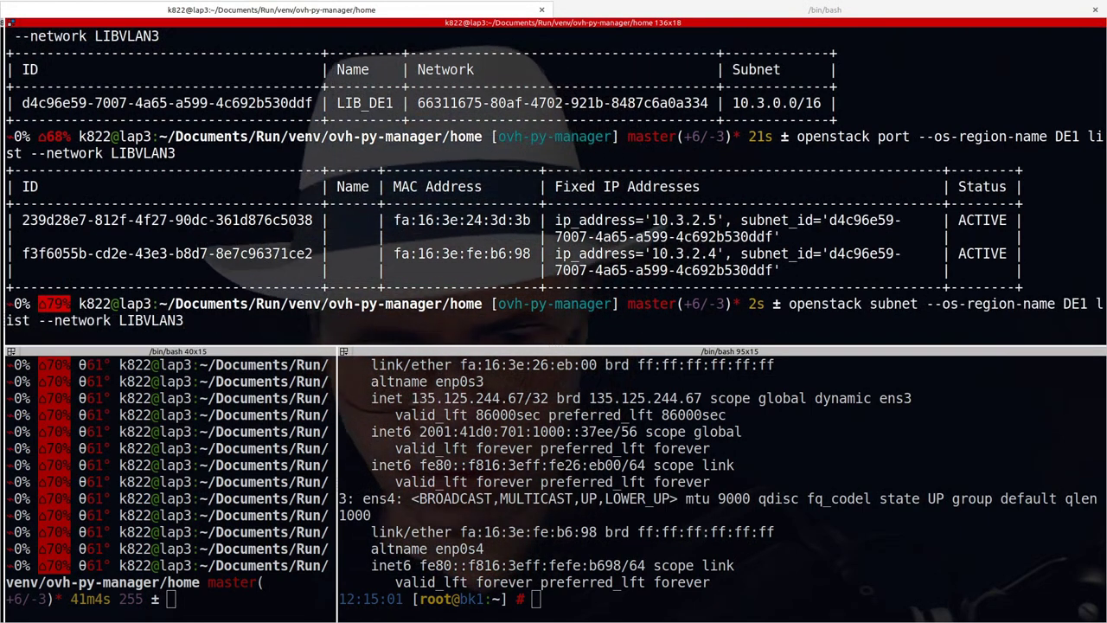
pyautogui.press('Up')
pyautogui.press('Up')
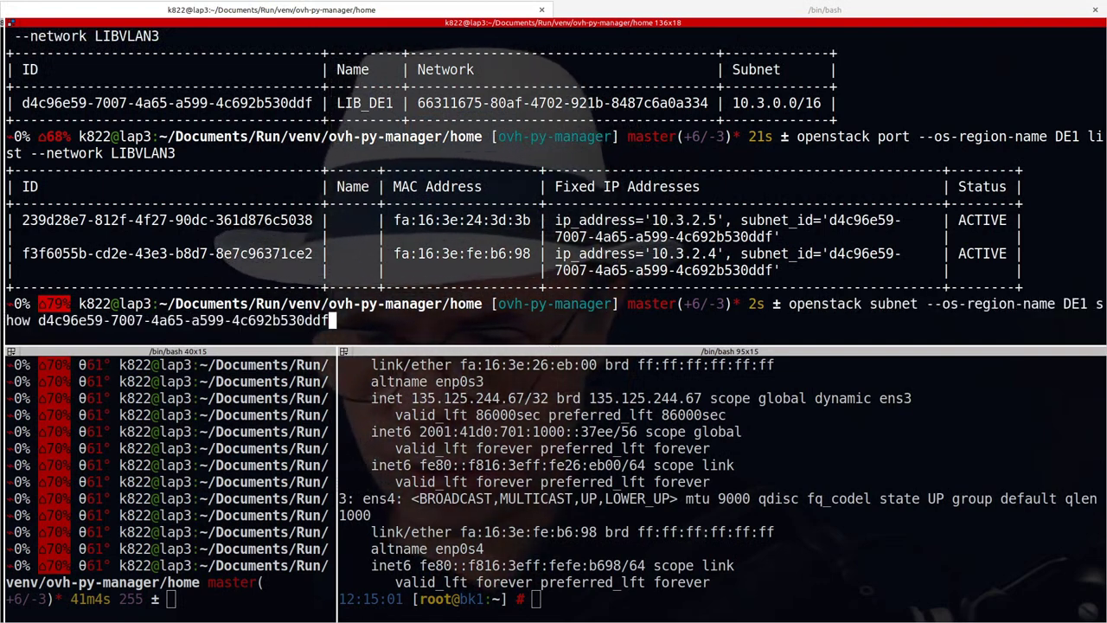
pyautogui.press('Return')
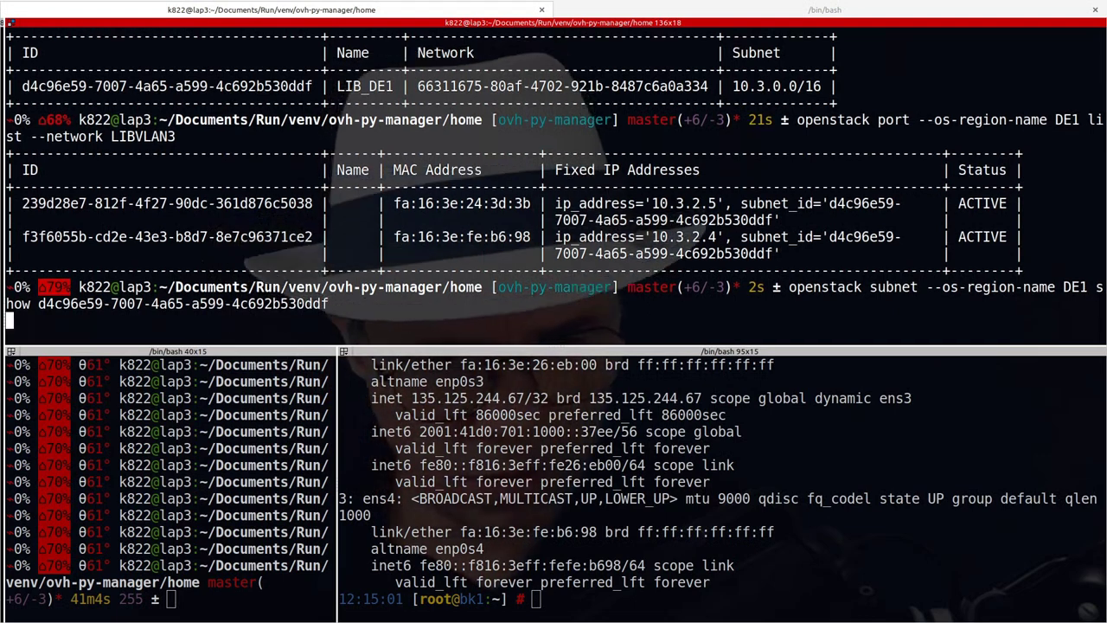
# - Enlarge the upper pane and examine the enable_dhcp and allocation_pools values in the subnet details
pyautogui.click(441, 357)
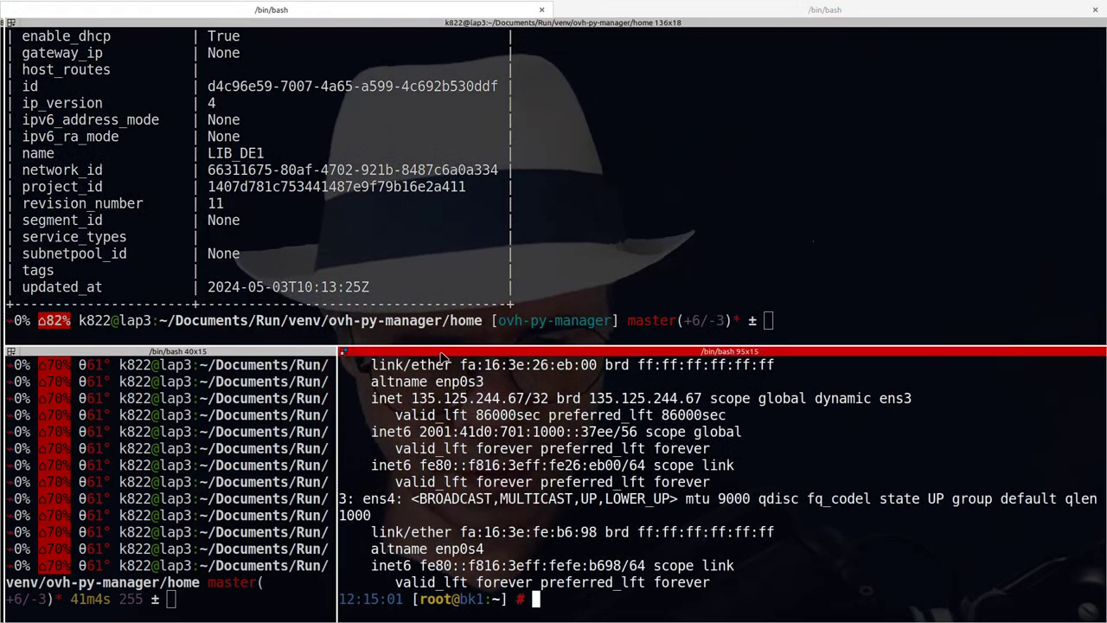
pyautogui.click(443, 343)
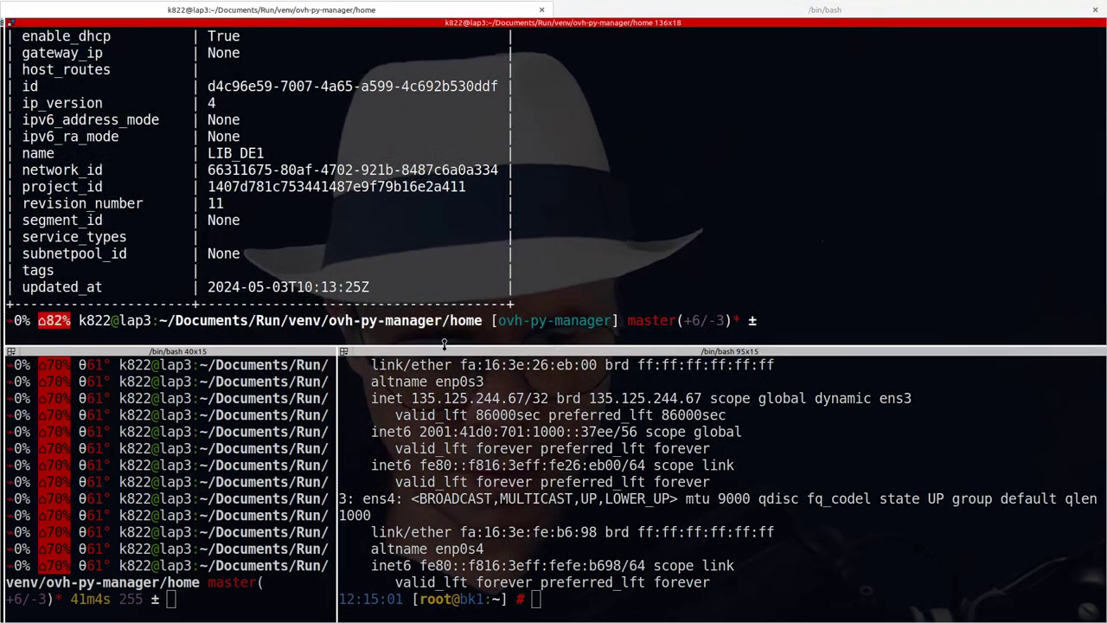
pyautogui.moveTo(444, 343); pyautogui.dragTo(443, 440)
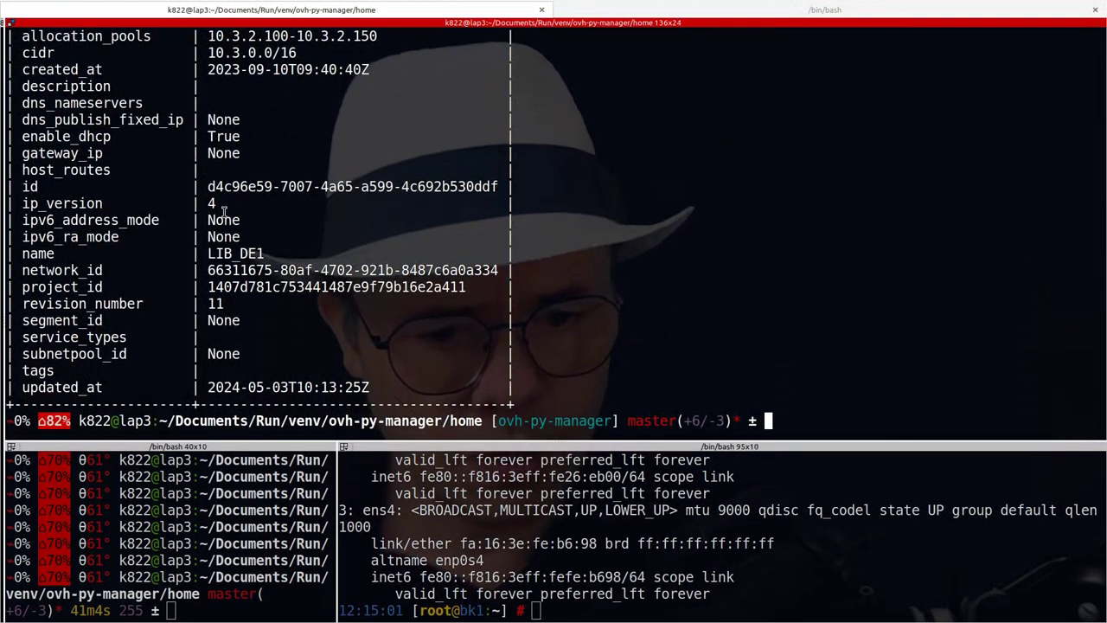
pyautogui.scroll(1, 223, 210)
pyautogui.moveTo(209, 187); pyautogui.dragTo(235, 186)
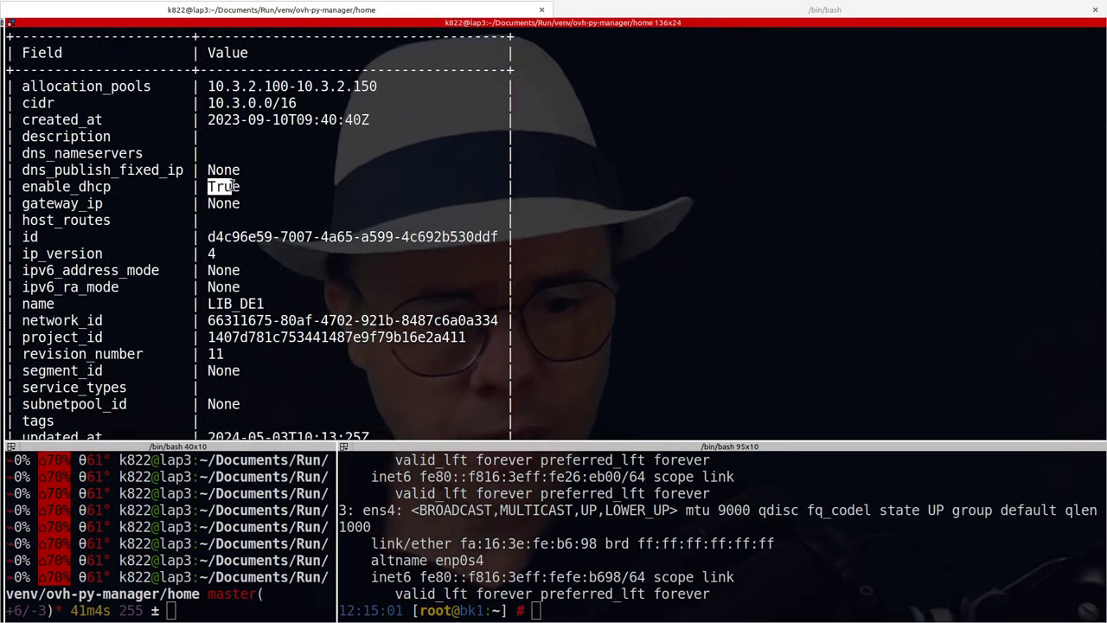
pyautogui.click(251, 87)
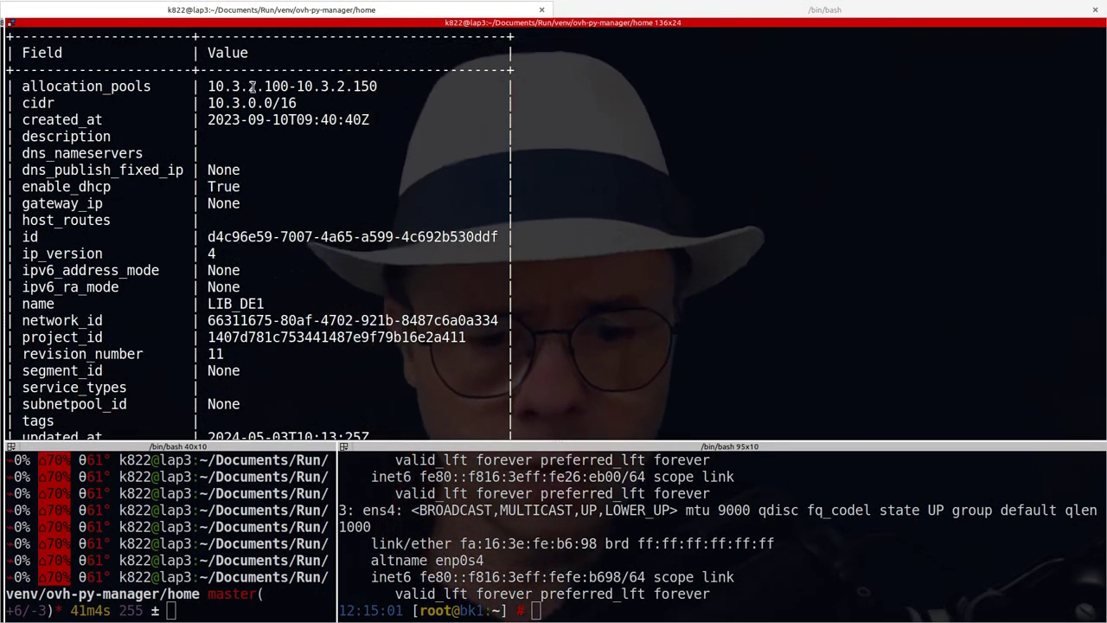
pyautogui.moveTo(251, 87); pyautogui.dragTo(354, 86)
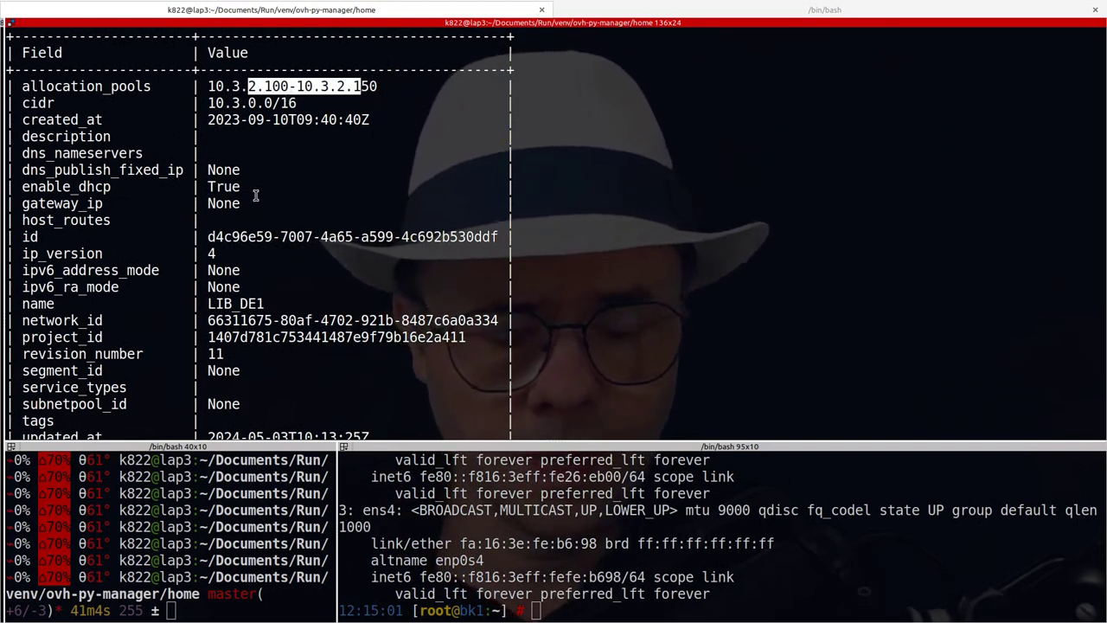
pyautogui.scroll(-1, 255, 195)
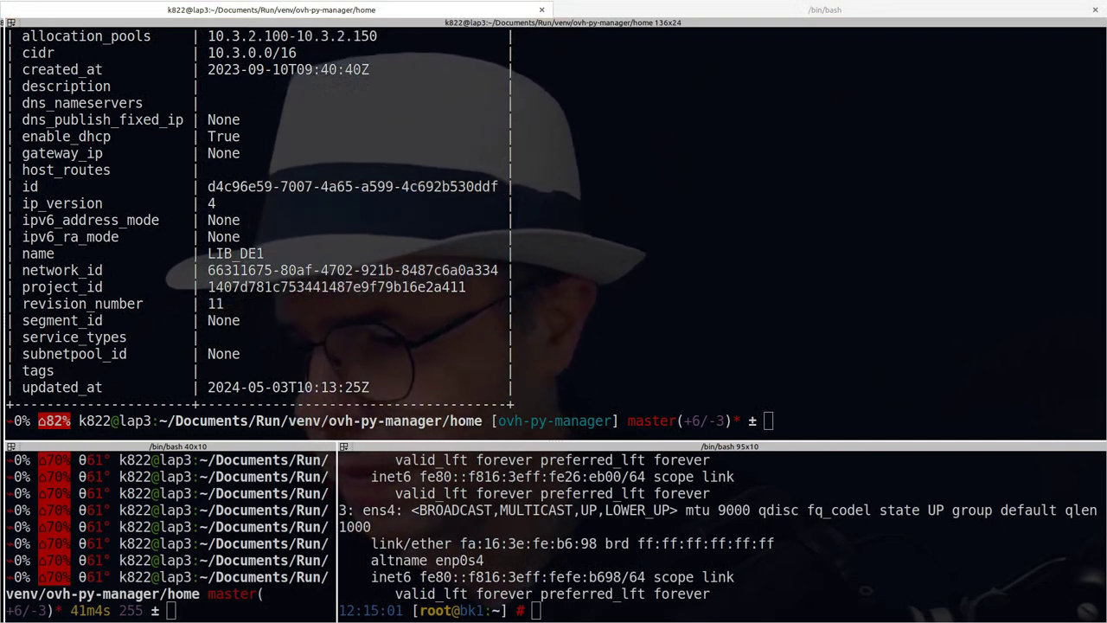
# - Run "openstack port --os-region-name DE1 delete" with the ID of the port at 10.3.2.4
pyautogui.write('openstack port --os-region-name DE1')
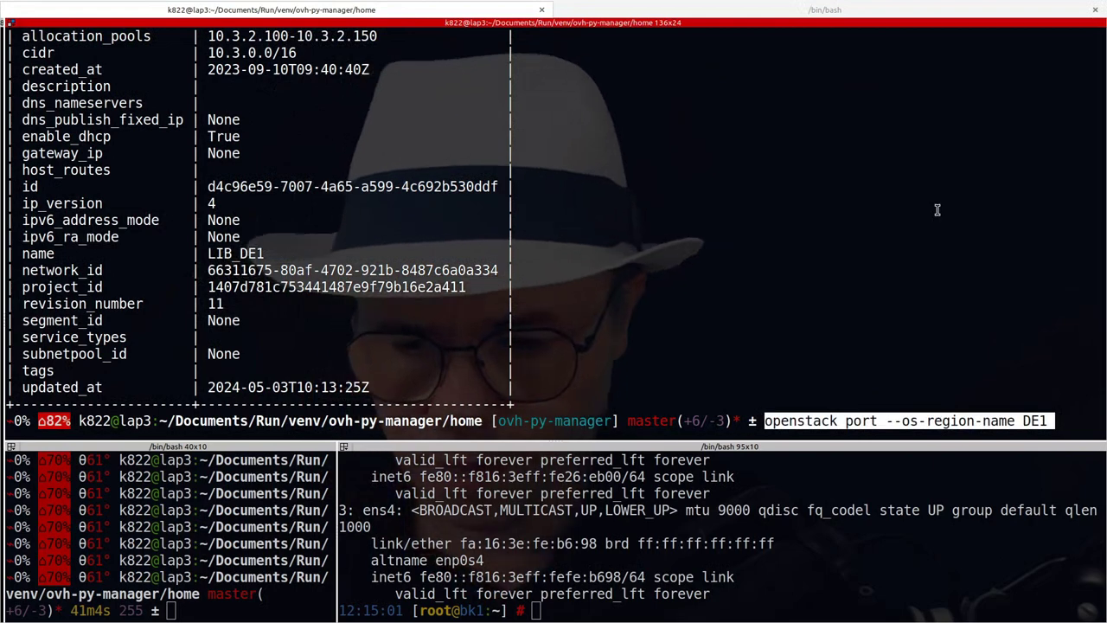
pyautogui.press('BackSpace')
pyautogui.write('delete')
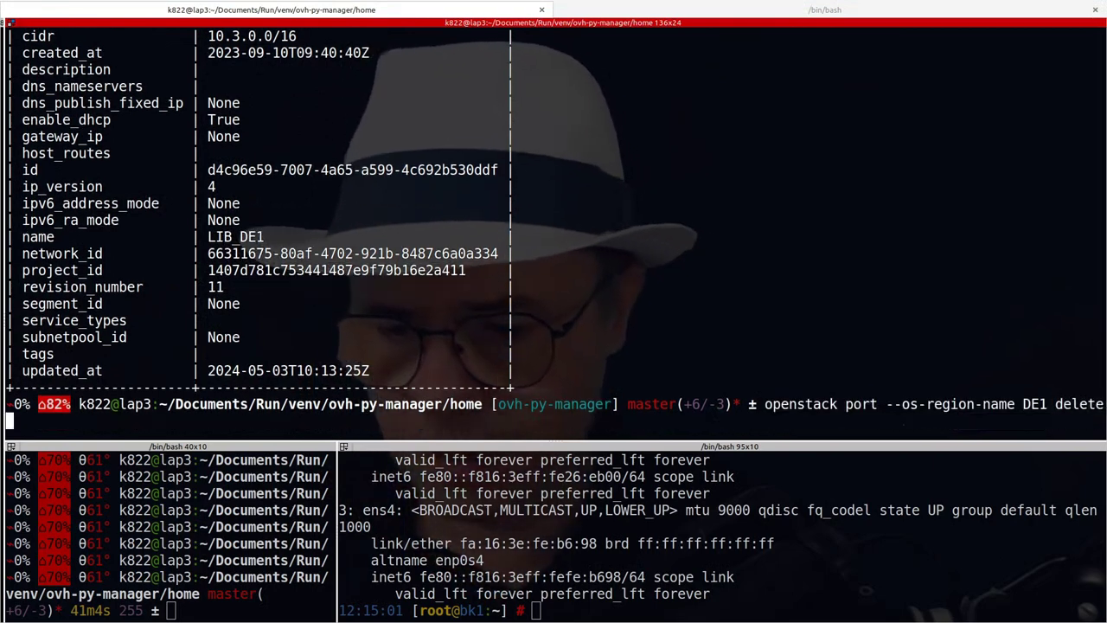
pyautogui.scroll(3, 815, 213)
pyautogui.scroll(4, 815, 213)
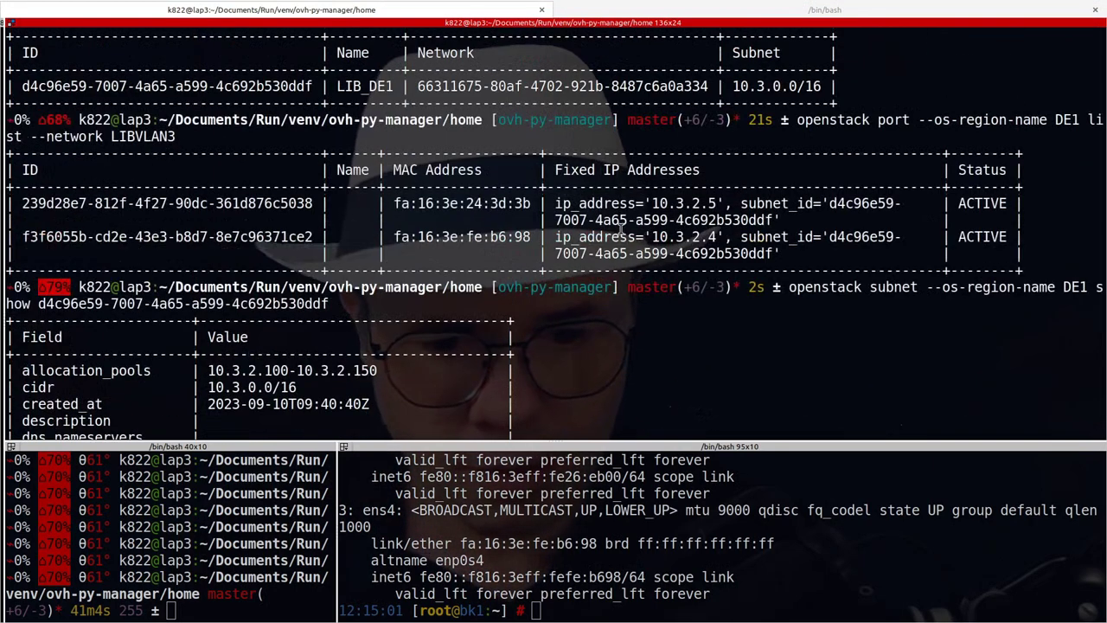
pyautogui.doubleClick(158, 241)
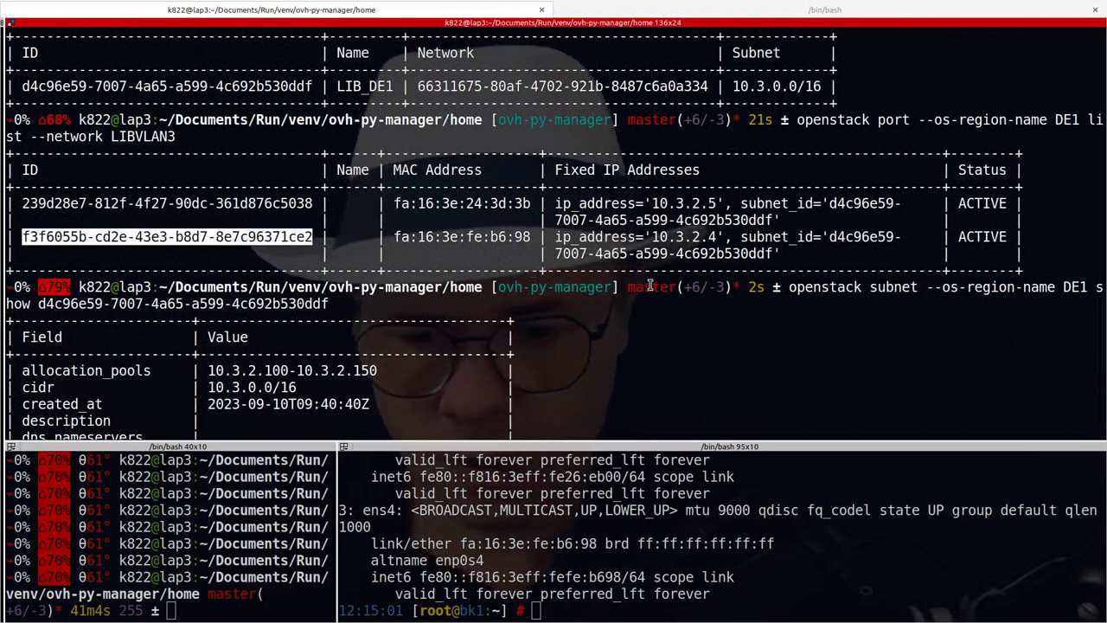
pyautogui.scroll(-7, 720, 185)
pyautogui.middleClick(719, 184)
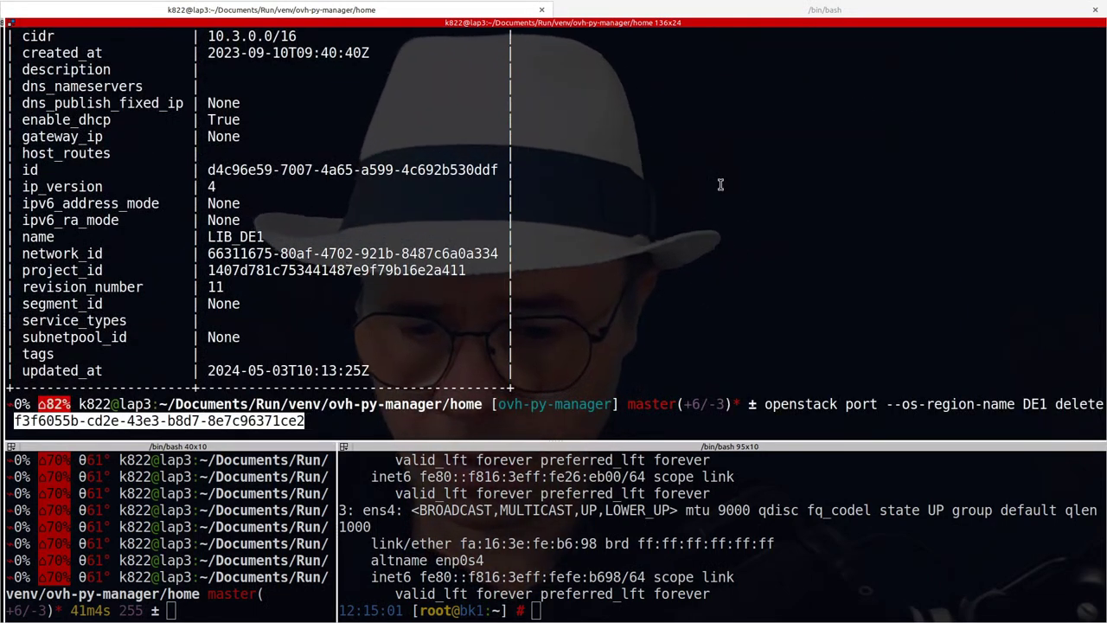
pyautogui.press('Return')
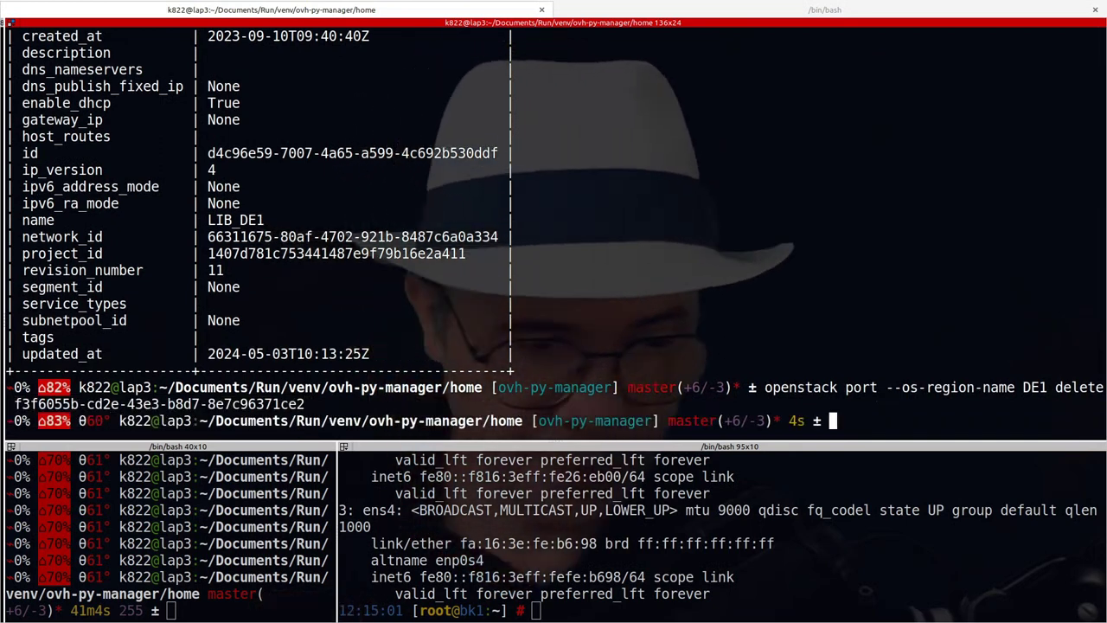
# - Run "ip a" in the bk1 root shell and enlarge its pane to check the network interfaces
pyautogui.click(608, 560)
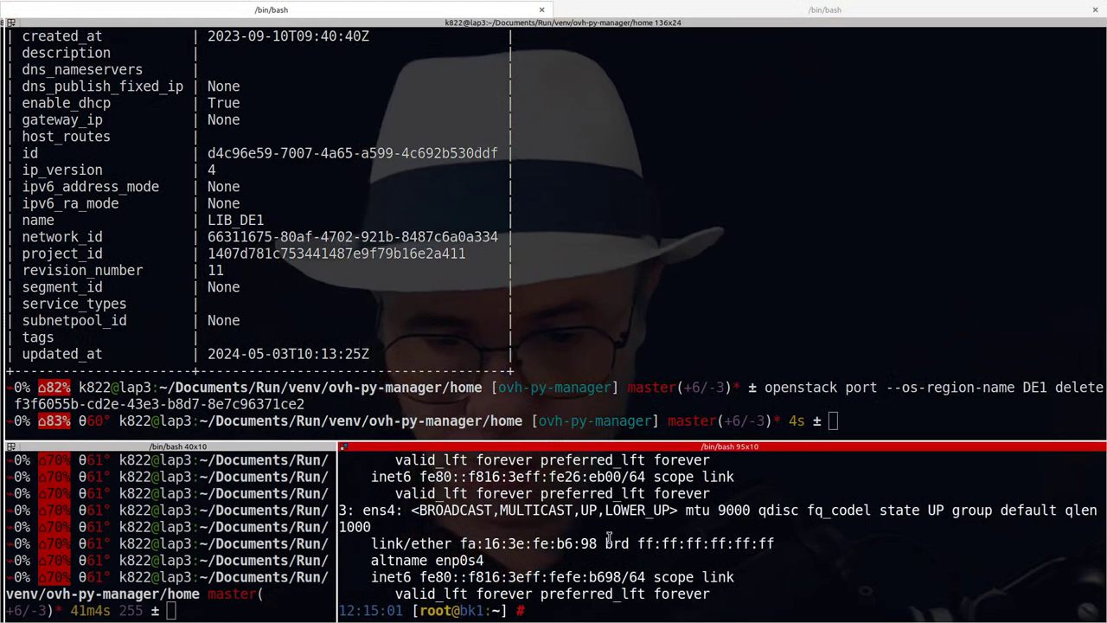
pyautogui.press('Up')
pyautogui.press('Down')
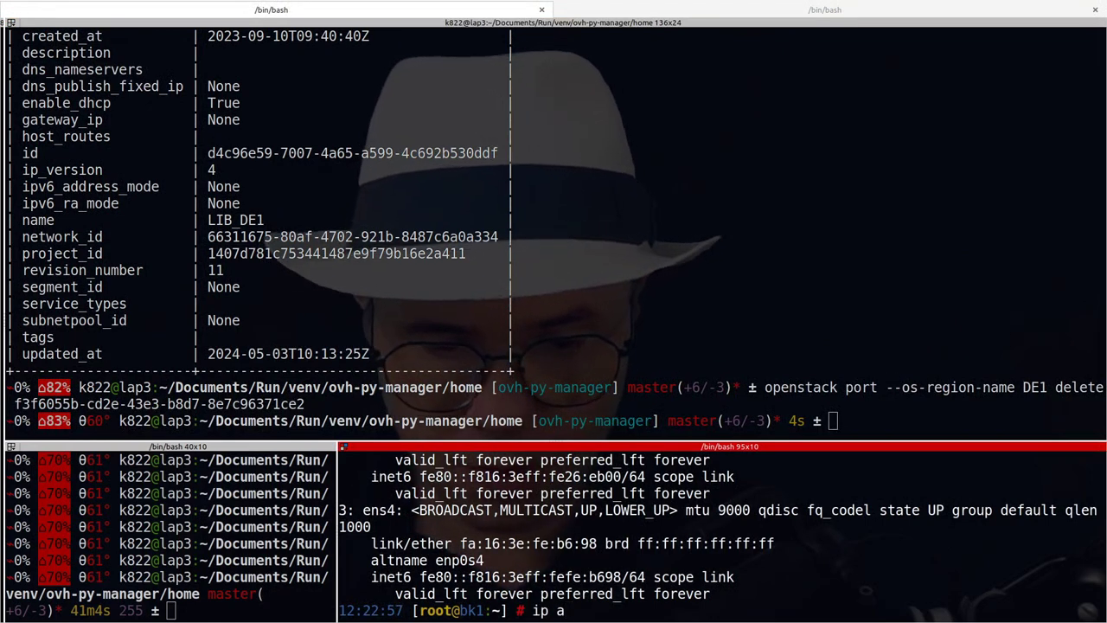
pyautogui.press('Return')
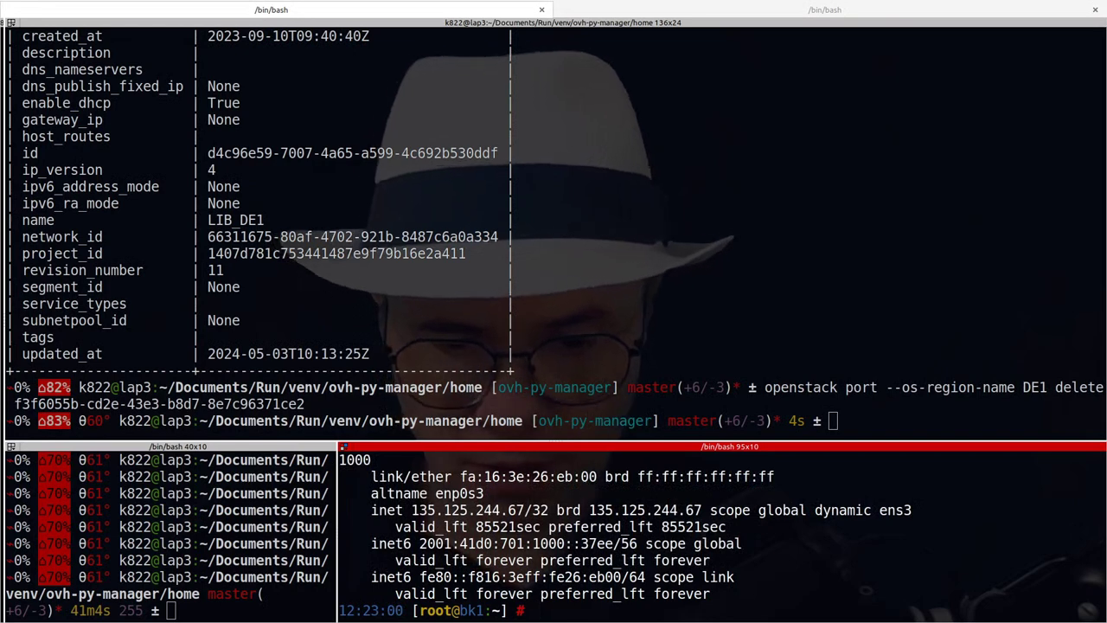
pyautogui.click(510, 432)
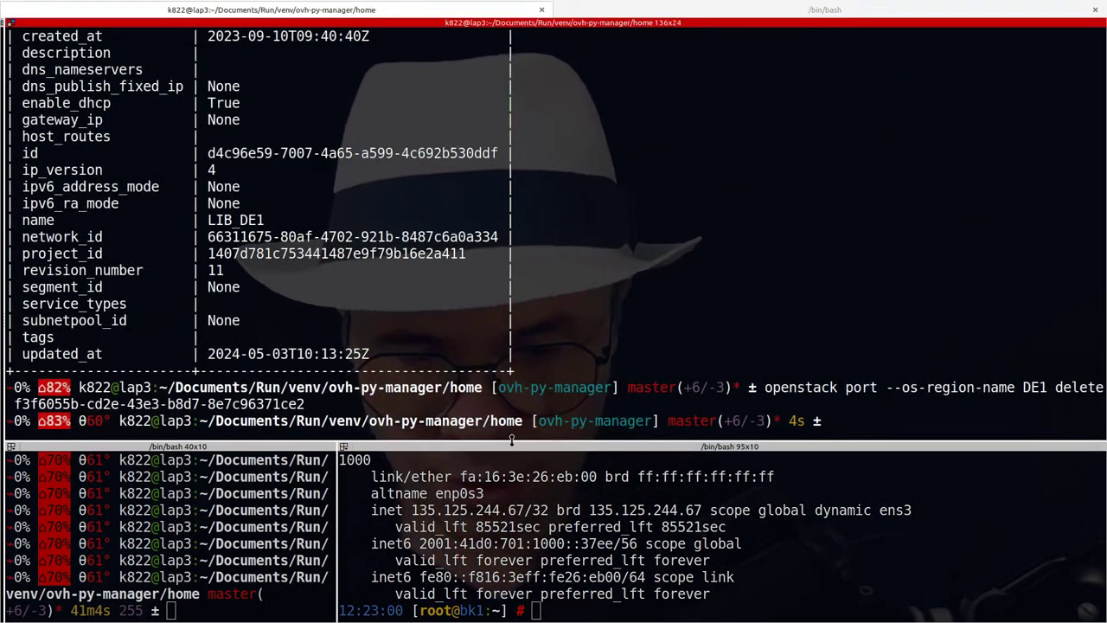
pyautogui.moveTo(511, 441); pyautogui.dragTo(511, 407)
pyautogui.click(552, 422)
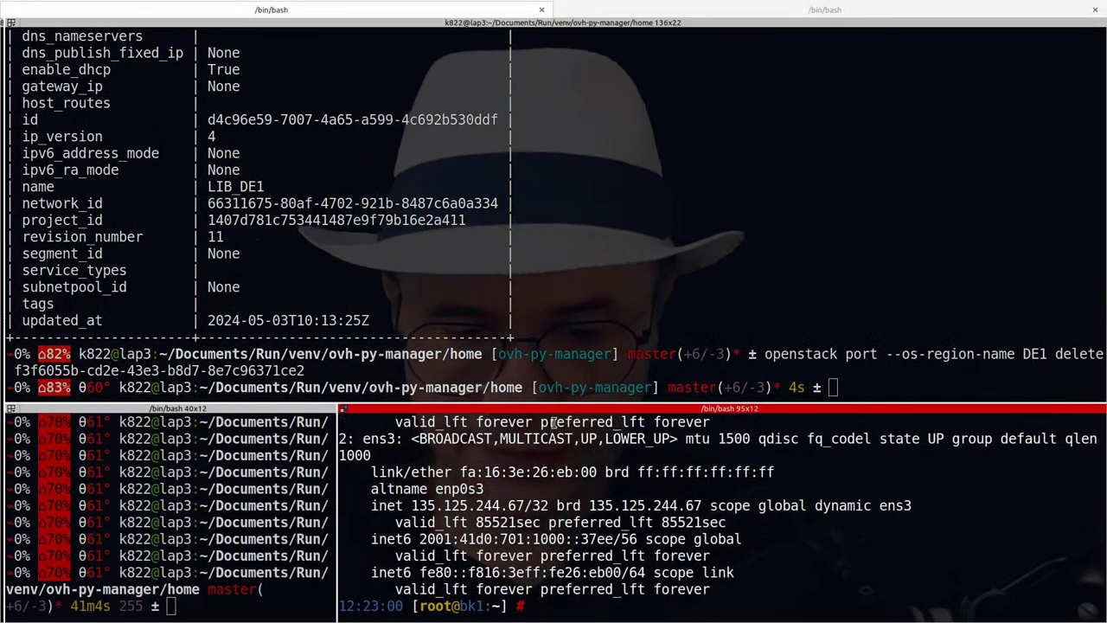
# - In the upper pane, enter "openstack server --os-region-name DE1 add fixed ip --fixed-ip-address" without running it
pyautogui.click(516, 279)
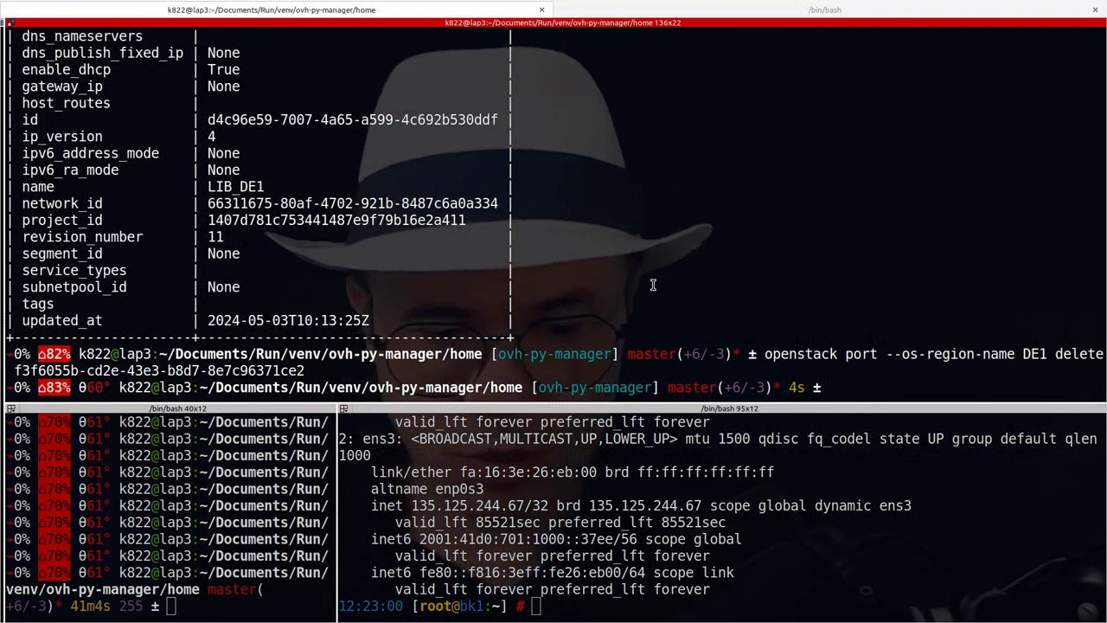
pyautogui.hotkey('alt', 'Tab')
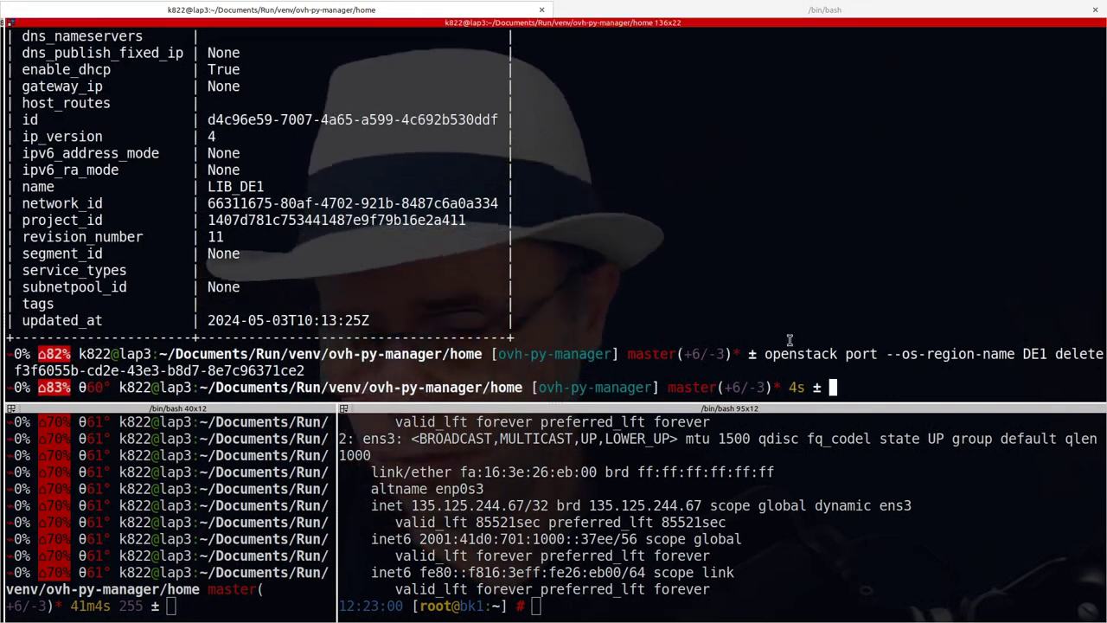
pyautogui.hotkey('alt', 'Tab')
pyautogui.write('openstack server --os-region-name DE1 add fixed ip --fixed-ip-address')
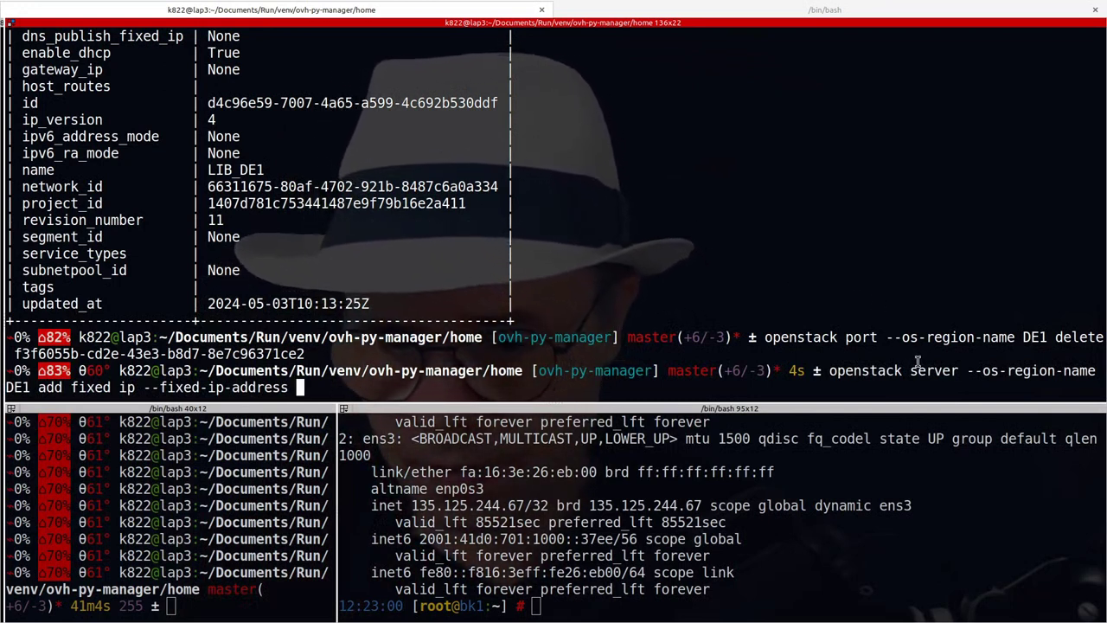
pyautogui.moveTo(909, 372); pyautogui.dragTo(960, 370)
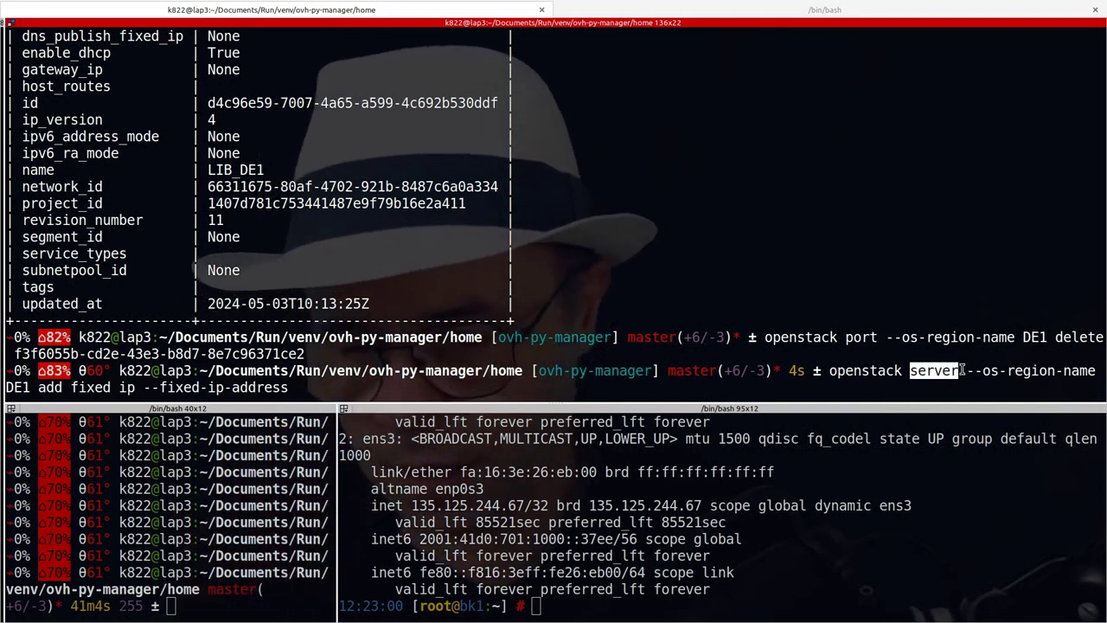
pyautogui.click(966, 371)
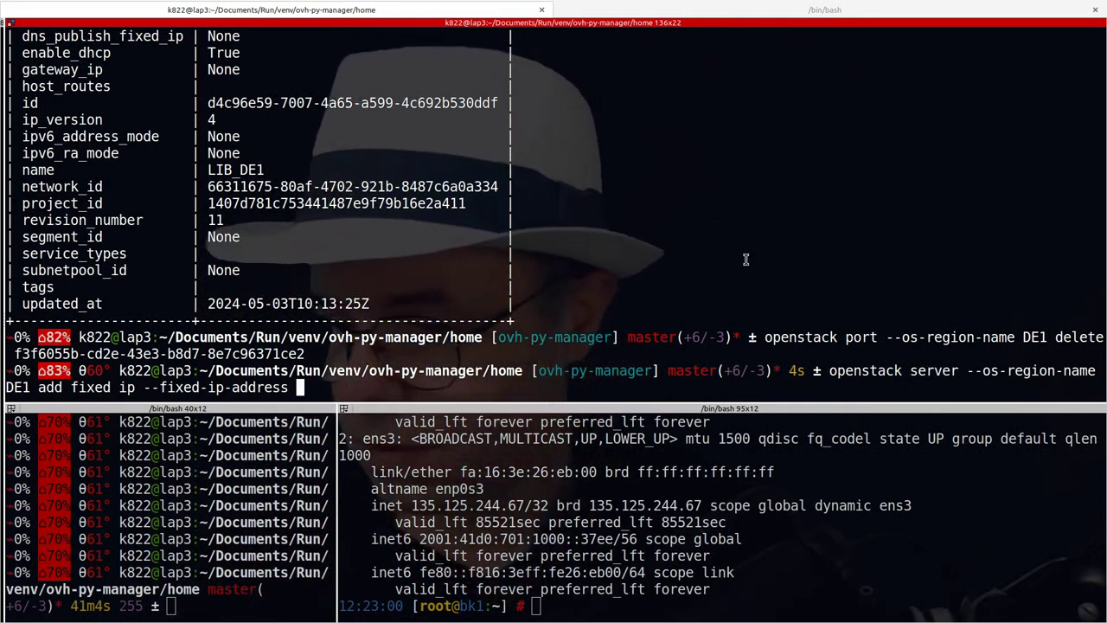
# - Complete the command with the address 10.3.2.4 and the network LIBVLAN3, and try to run it
pyautogui.write('10.3.')
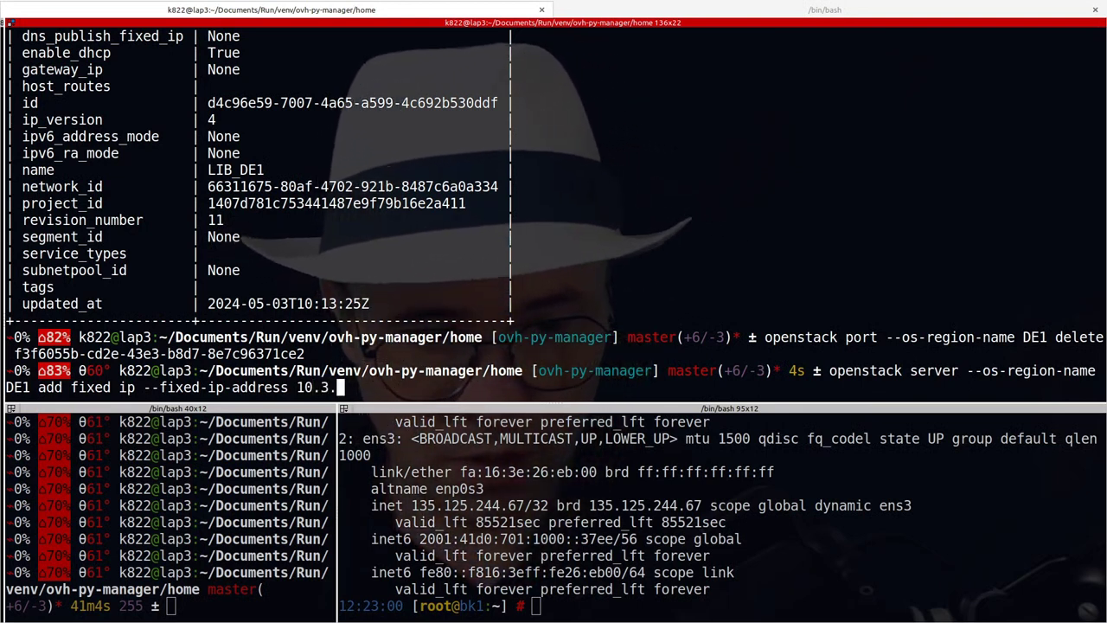
pyautogui.write('2.')
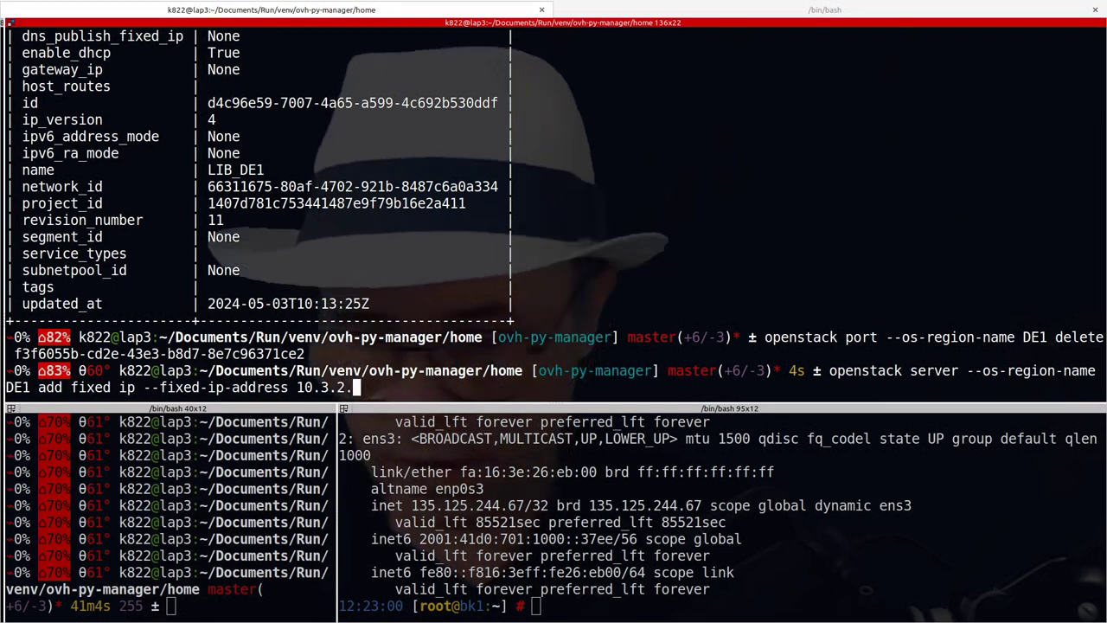
pyautogui.write('4')
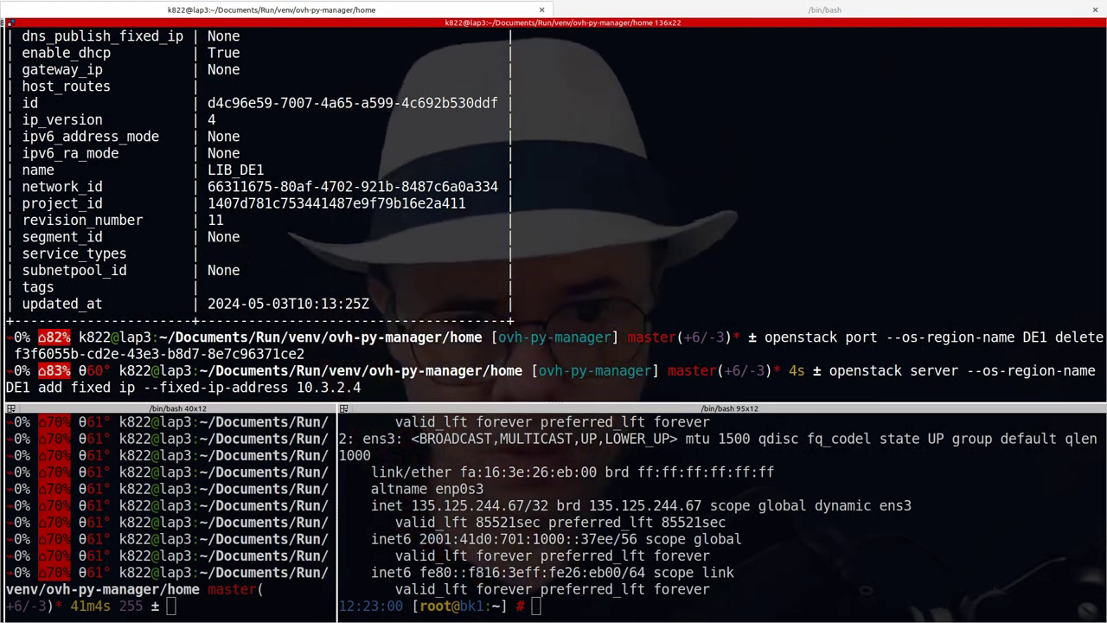
pyautogui.scroll(7, 726, 279)
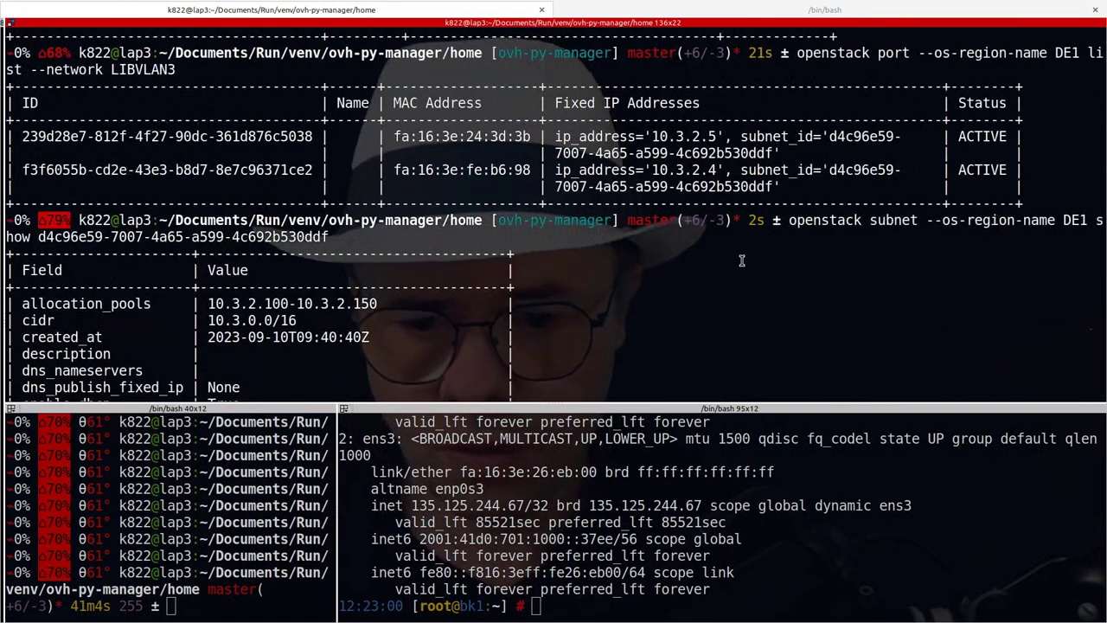
pyautogui.scroll(-7, 741, 261)
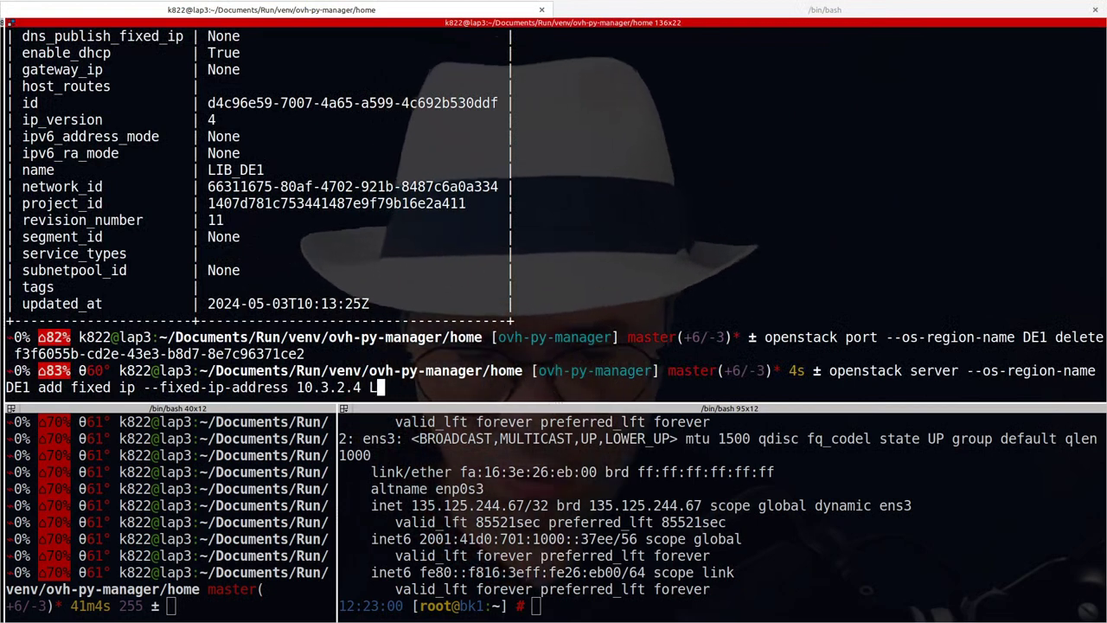
pyautogui.write('LIBNET3')
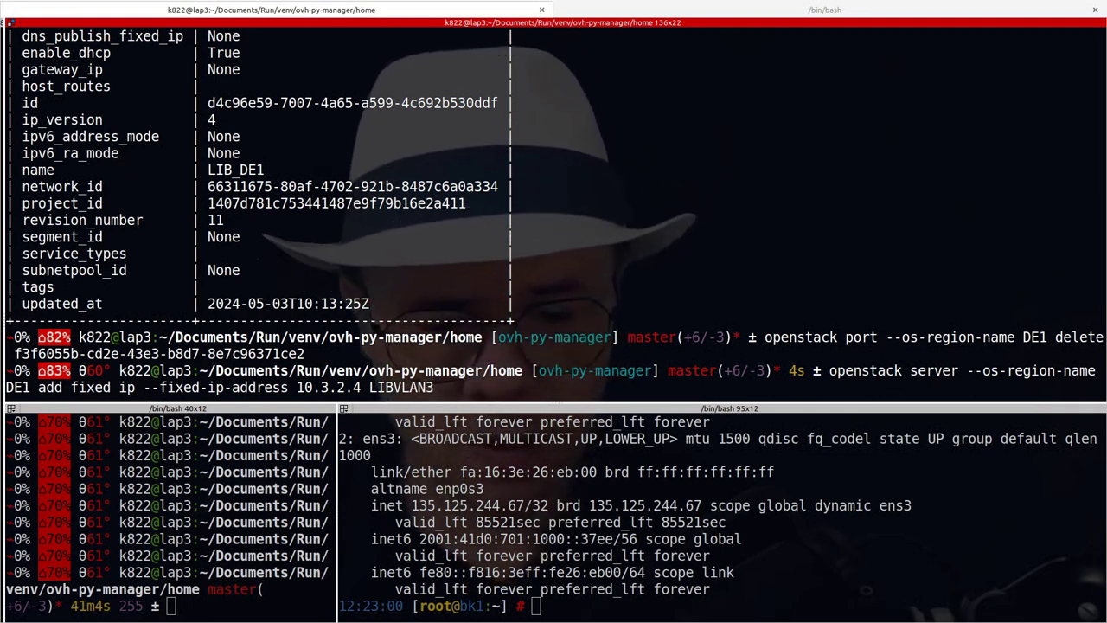
pyautogui.press('End')
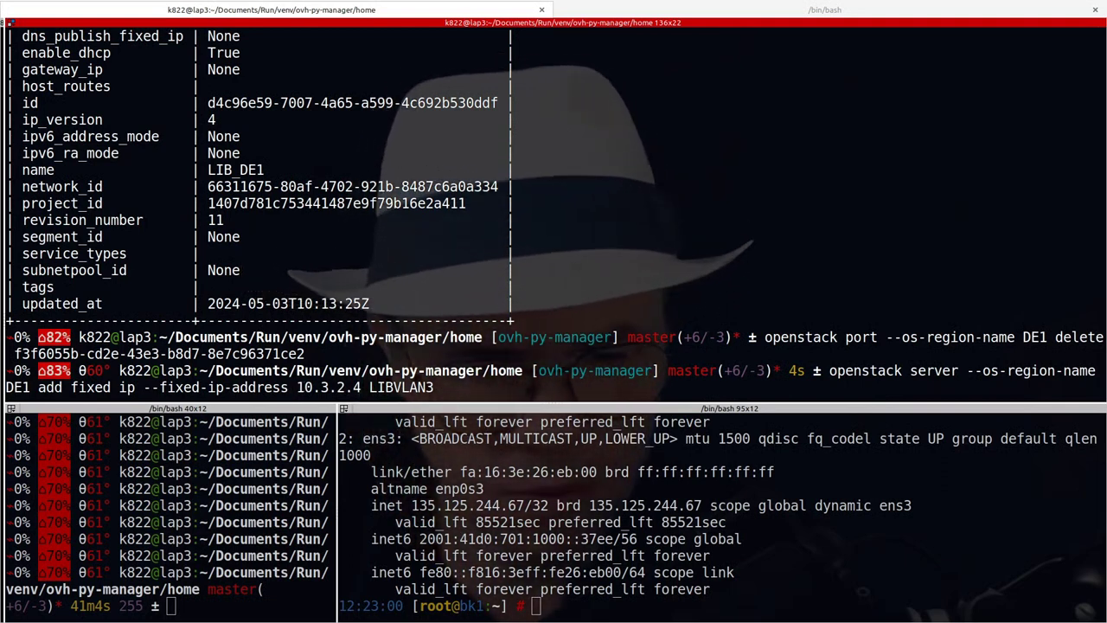
pyautogui.press('Return')
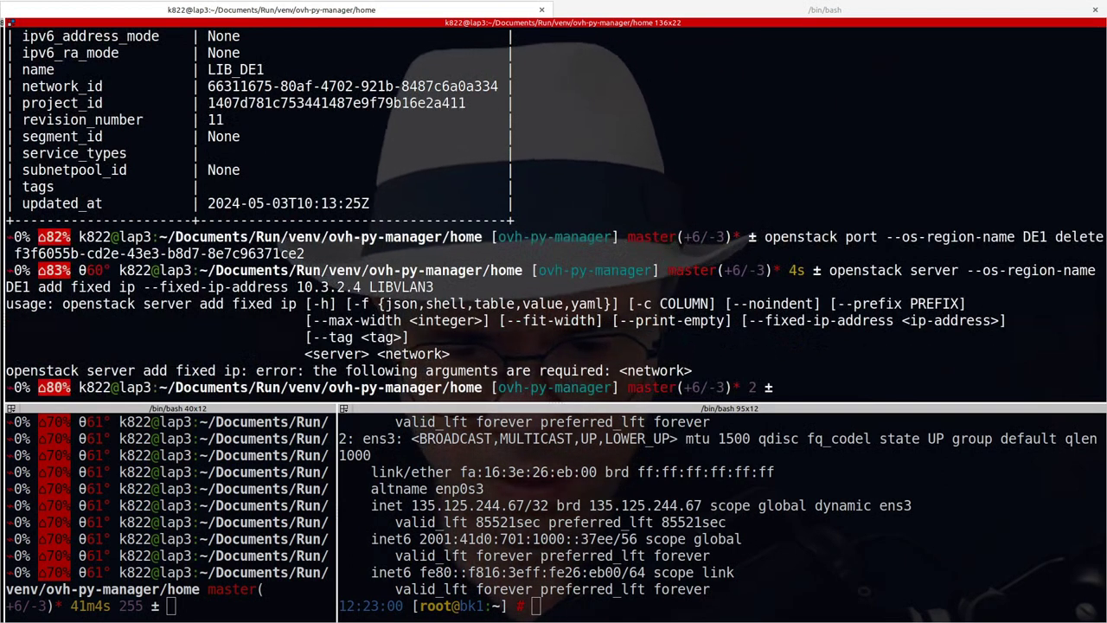
# - Recall the fixed IP command, insert the server name bk1 before LIBVLAN3, and run it
pyautogui.press('Up')
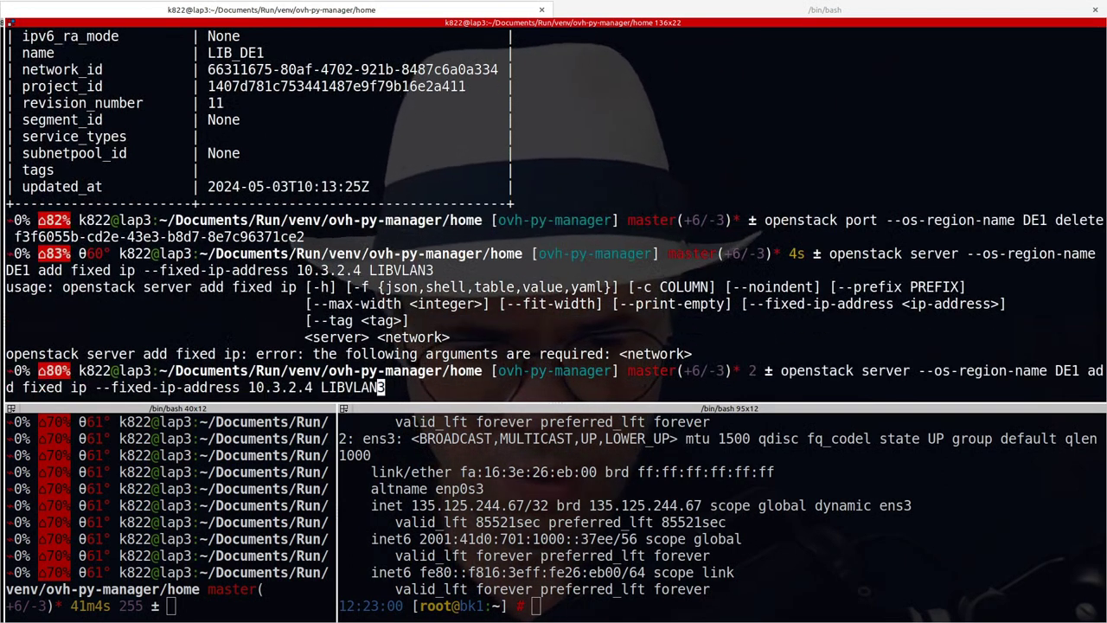
pyautogui.press('Left')
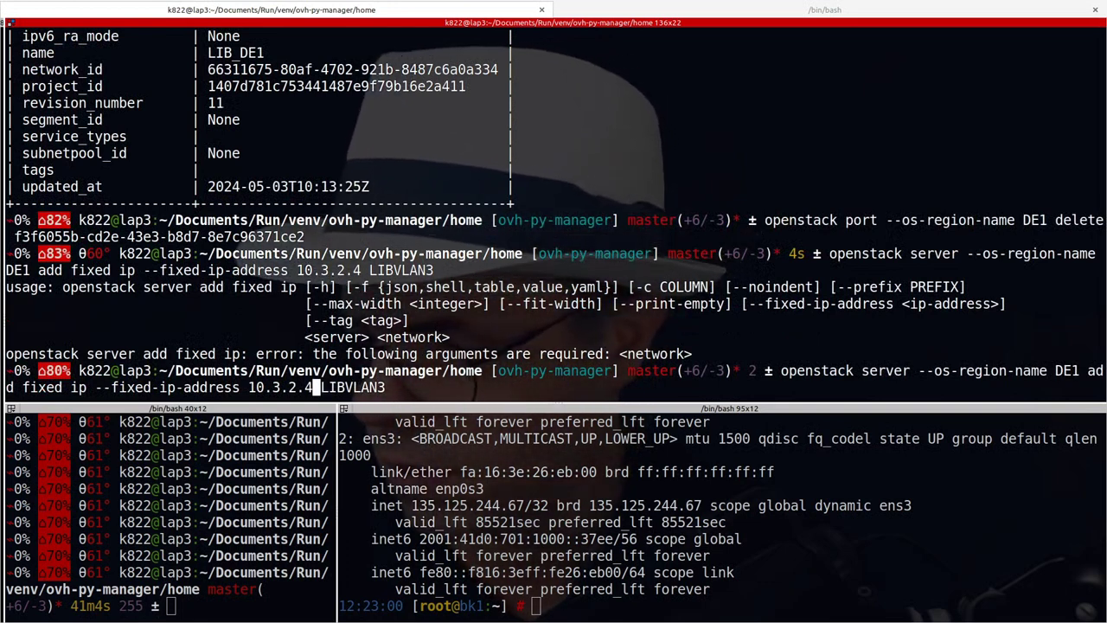
pyautogui.press('Left')
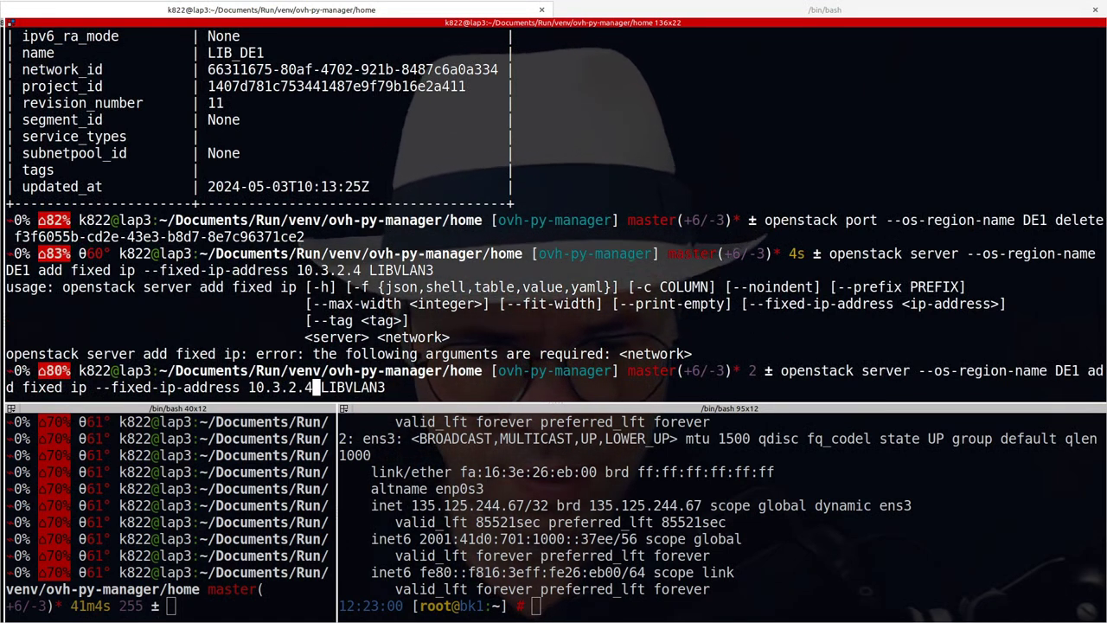
pyautogui.write('bk ')
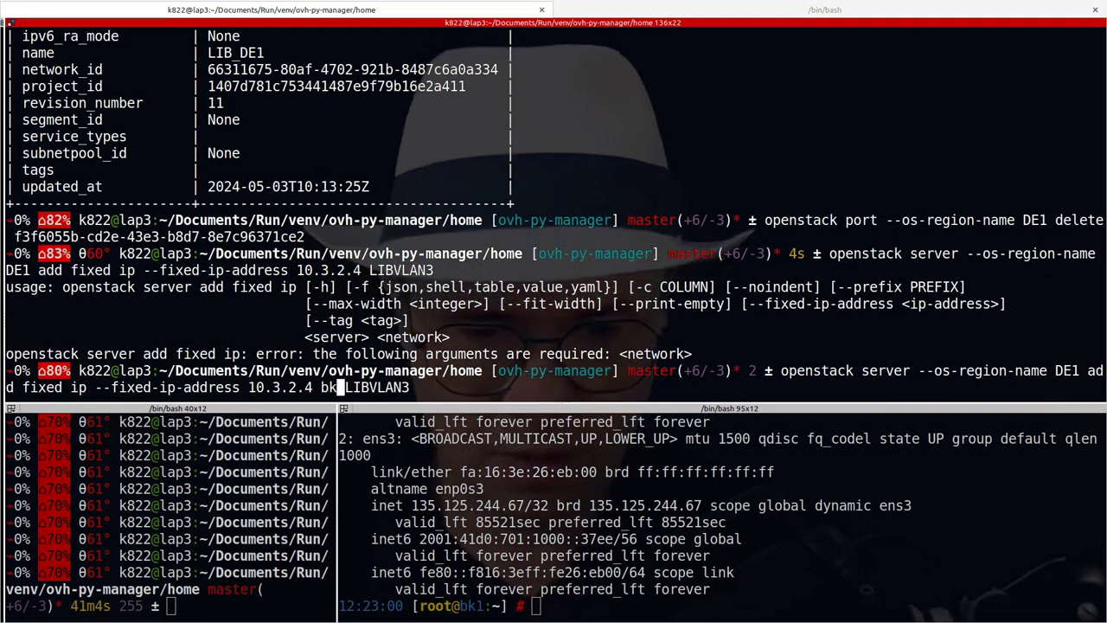
pyautogui.write('1')
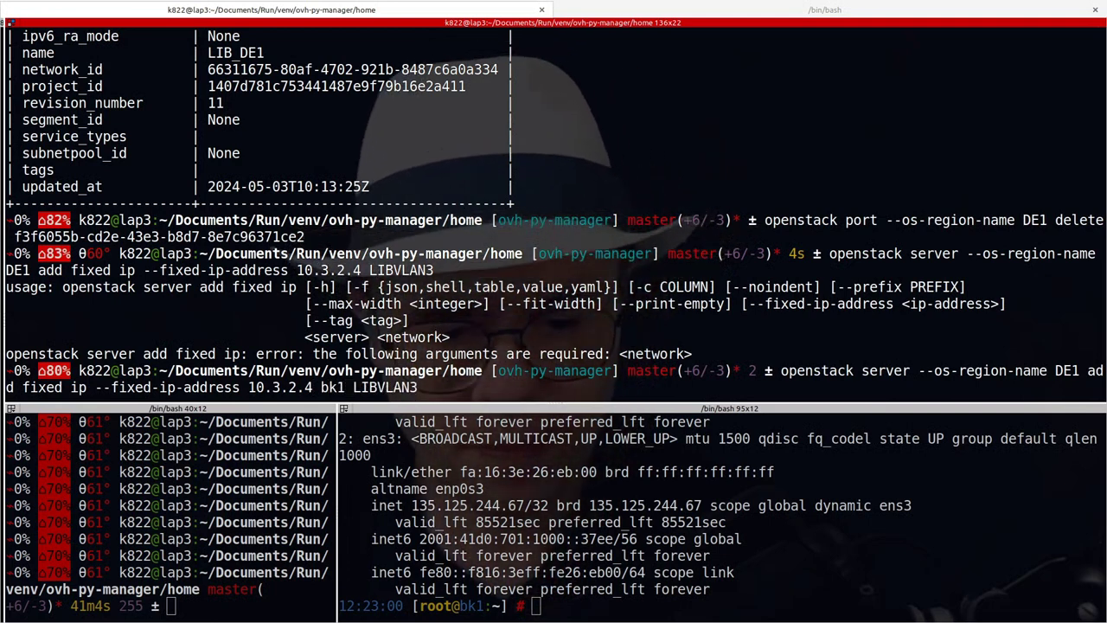
pyautogui.press('Return')
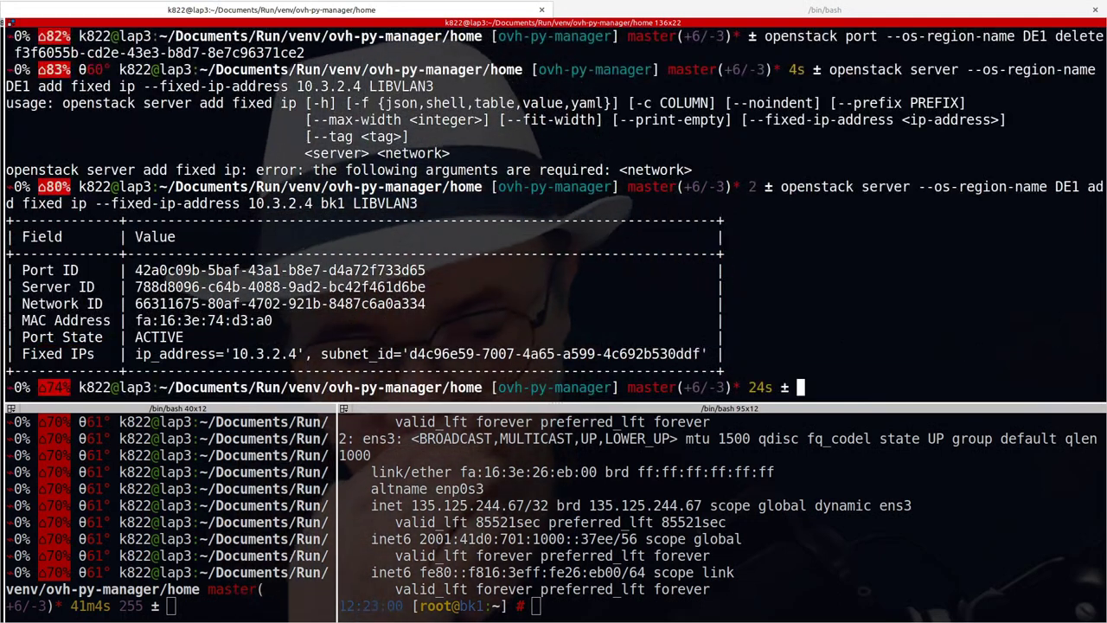
# - Rerun "ip a" in the bk1 root shell to check for the newly attached interface
pyautogui.click(616, 540)
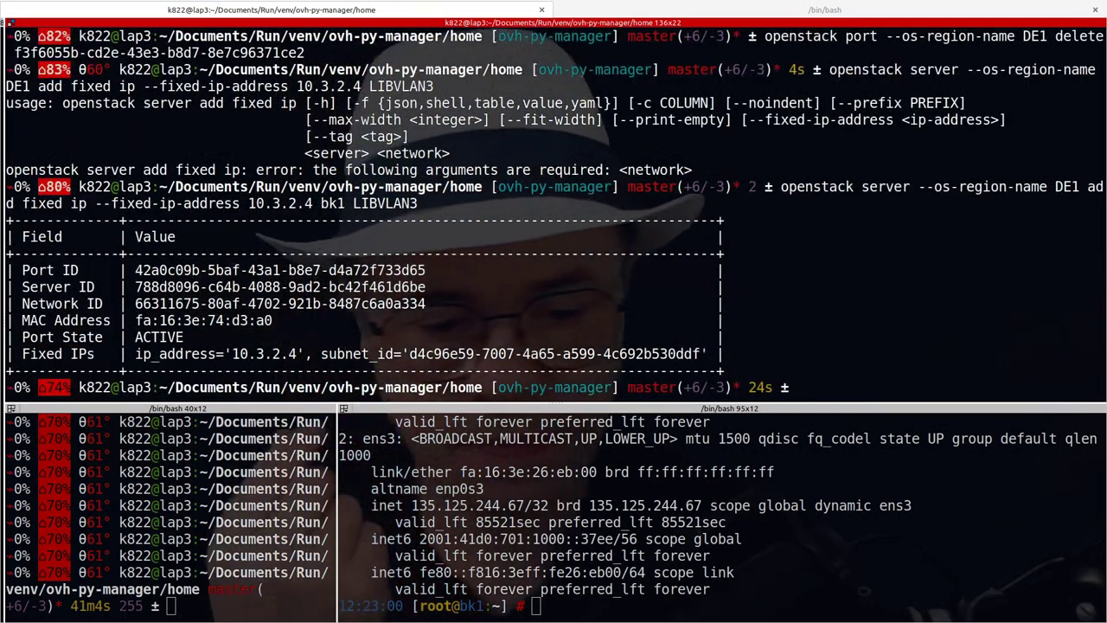
pyautogui.press('Up')
pyautogui.press('Return')
# - Bring up the new interface on bk1 by running "ifup ens4"
pyautogui.write('if ens4')
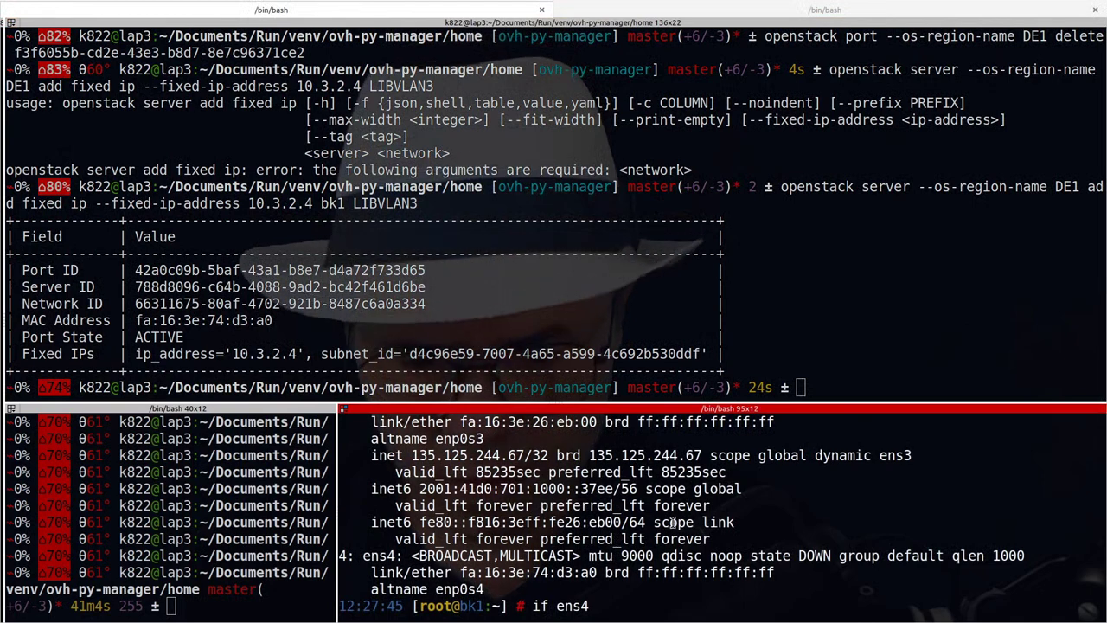
pyautogui.press('Left')
pyautogui.press('Left')
pyautogui.press('Left')
pyautogui.press('Left')
pyautogui.press('Left')
pyautogui.write('up')
pyautogui.press('Return')
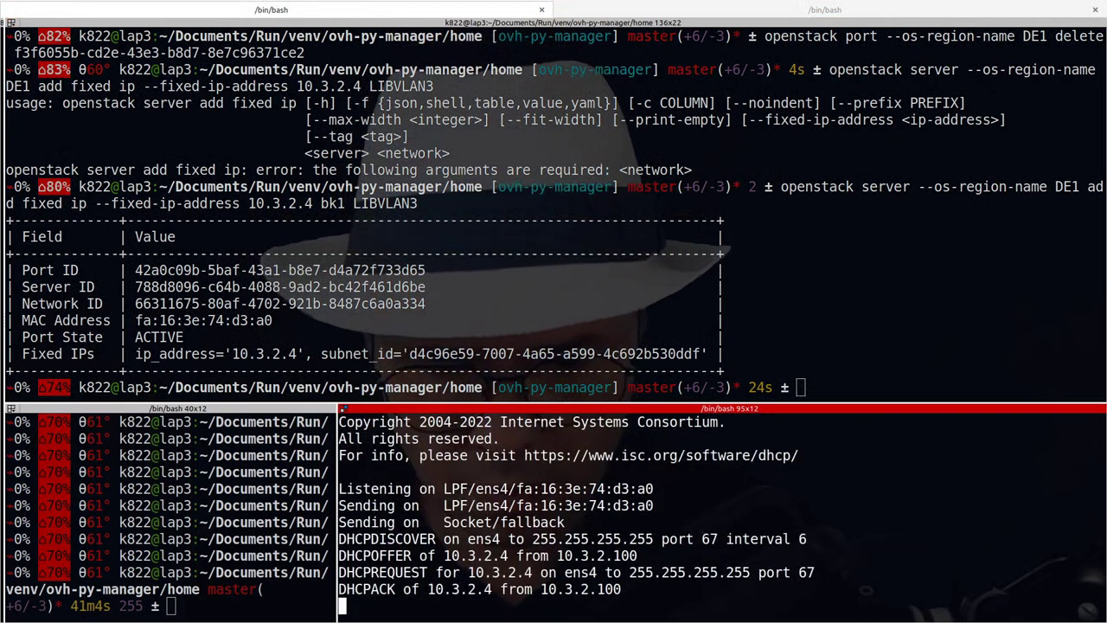
# - Run "ip a" on bk1 to check the address assigned to ens4
pyautogui.write('ip ')
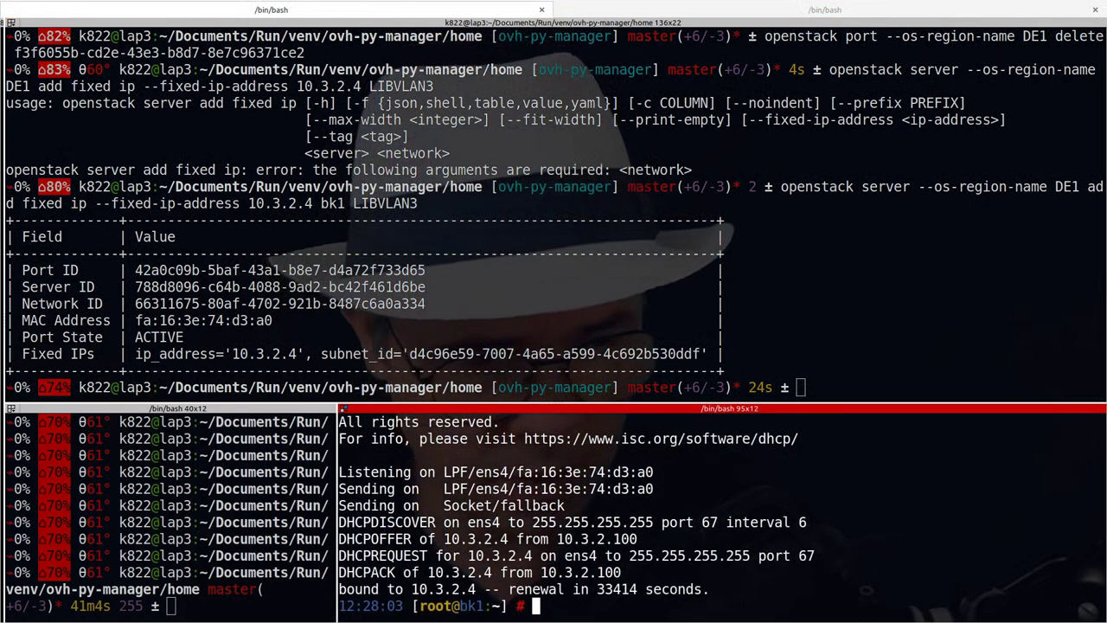
pyautogui.write('a')
pyautogui.press('Return')
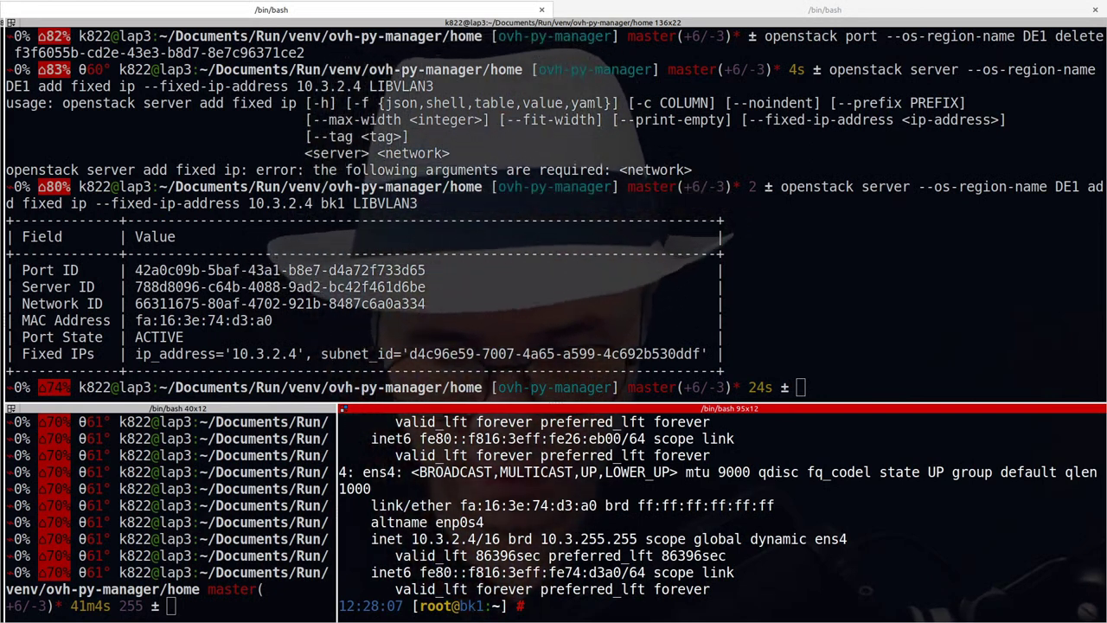
# - Ping 10.3.0.1 from bk1 to test the private network, and stop the ping after a reply
pyautogui.write('ing ')
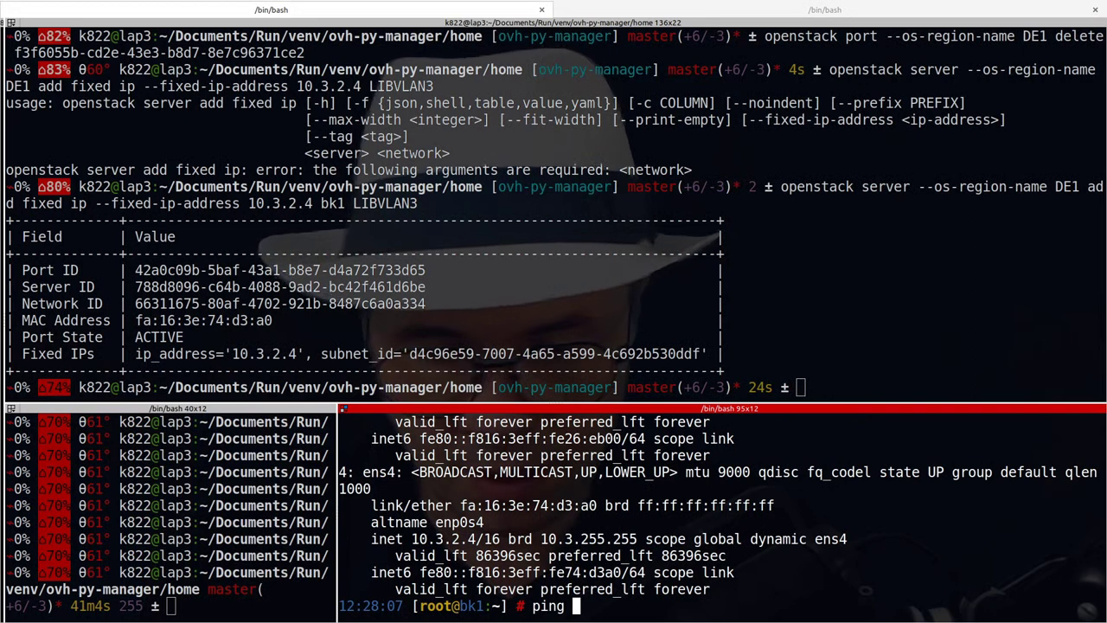
pyautogui.write('192.1')
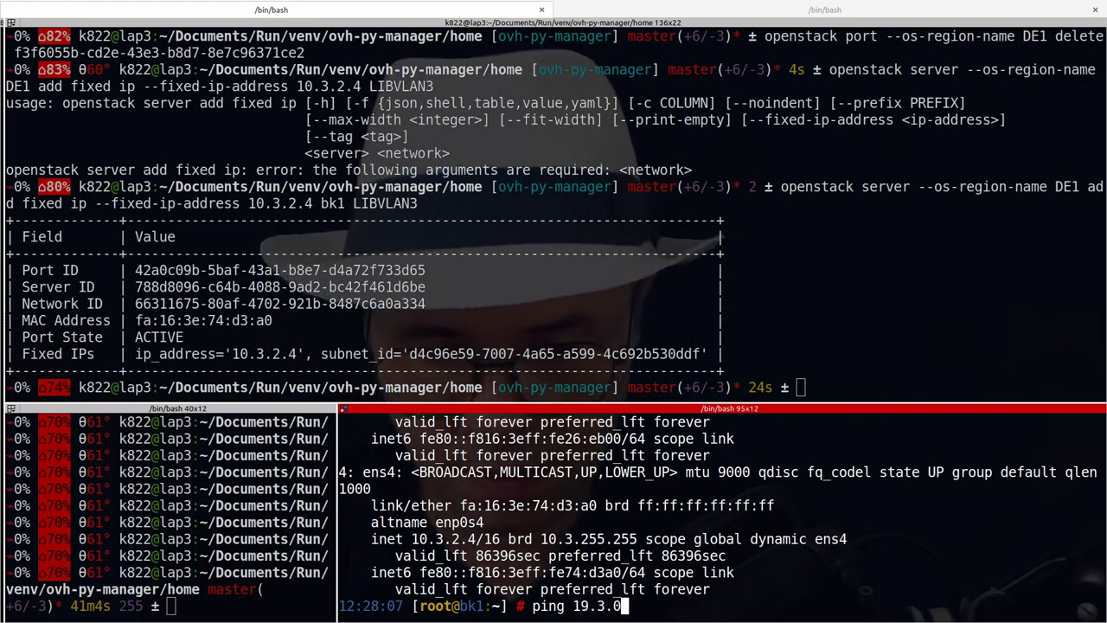
pyautogui.press('BackSpace')
pyautogui.press('BackSpace')
pyautogui.press('BackSpace')
pyautogui.press('BackSpace')
pyautogui.write('0.3')
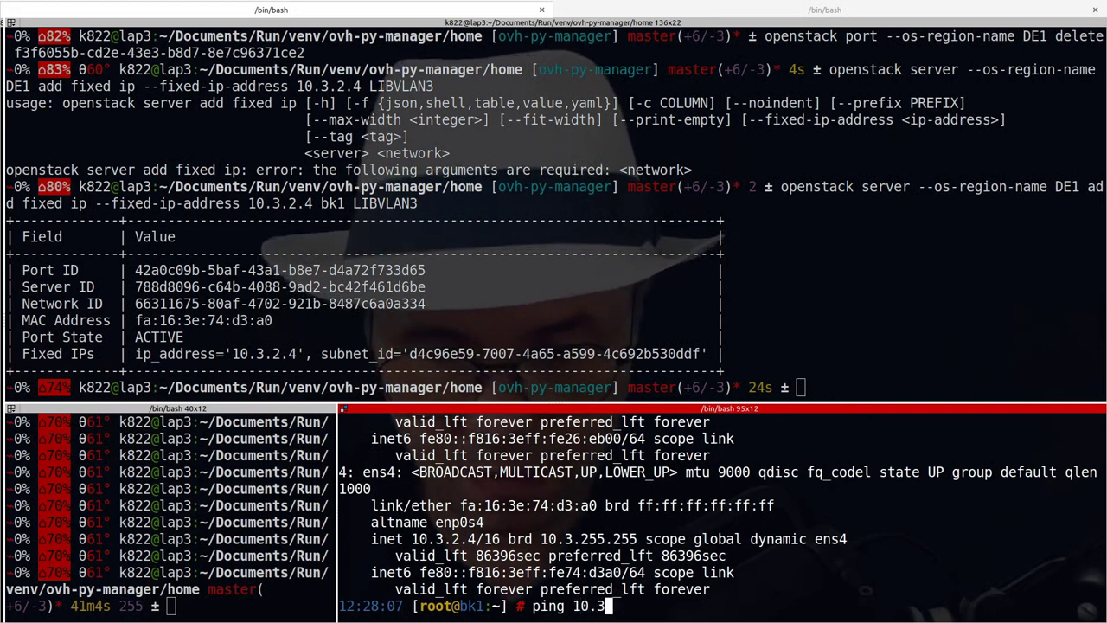
pyautogui.write('.0.1')
pyautogui.press('Return')
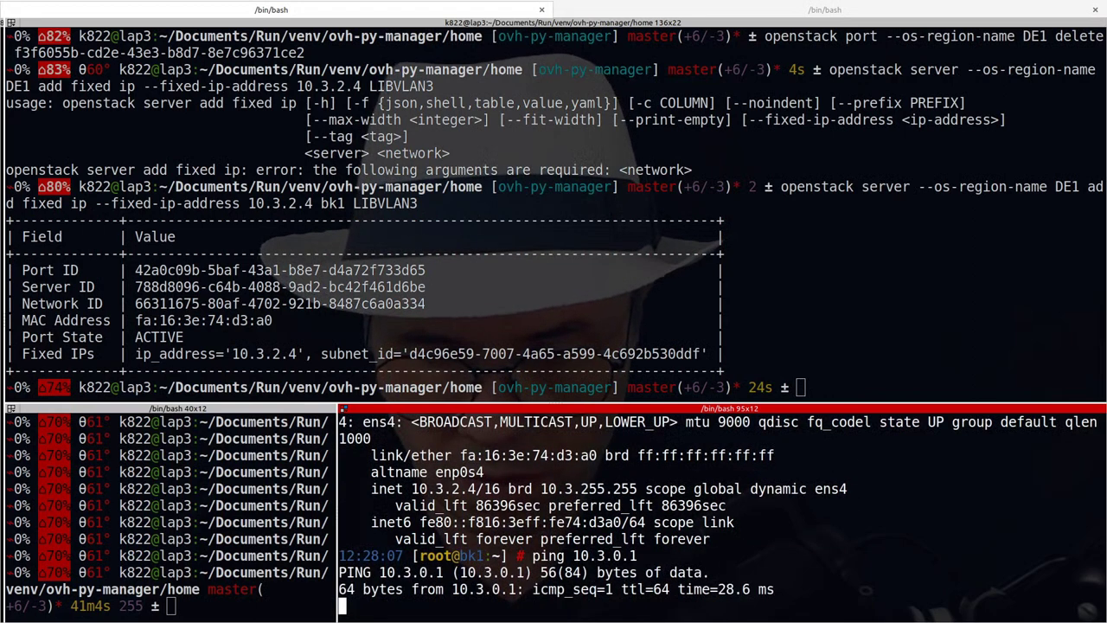
pyautogui.hotkey('ctrl', 'c')
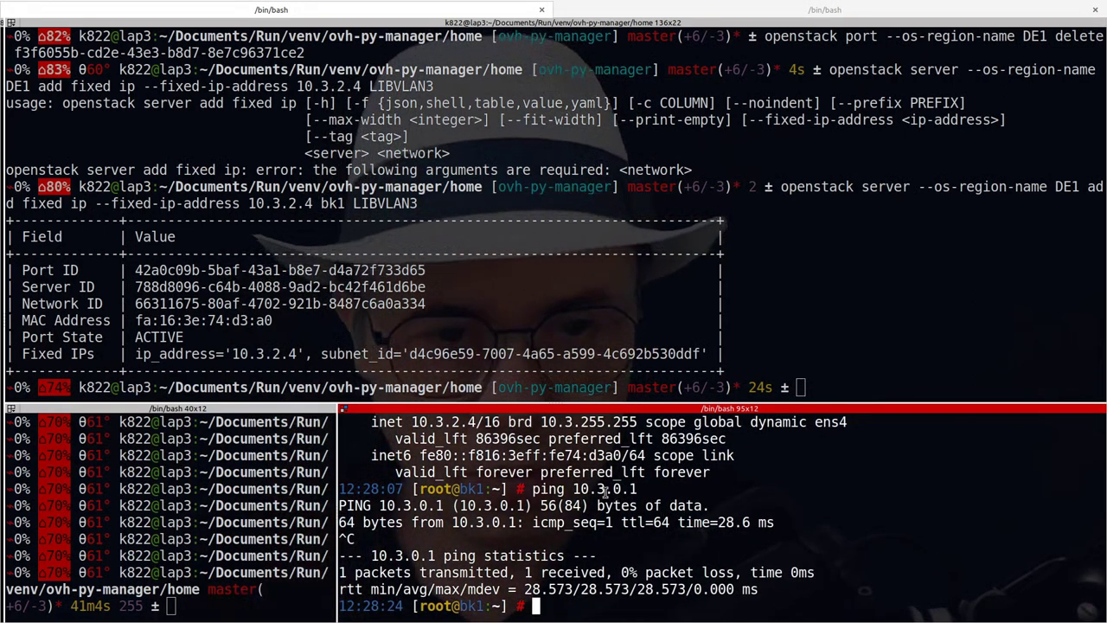
# - Switch to the browser and examine the fixed IPs in the LIBVLAN3 ports list, highlighting 10.3.2.5
pyautogui.hotkey('alt', 'Tab')
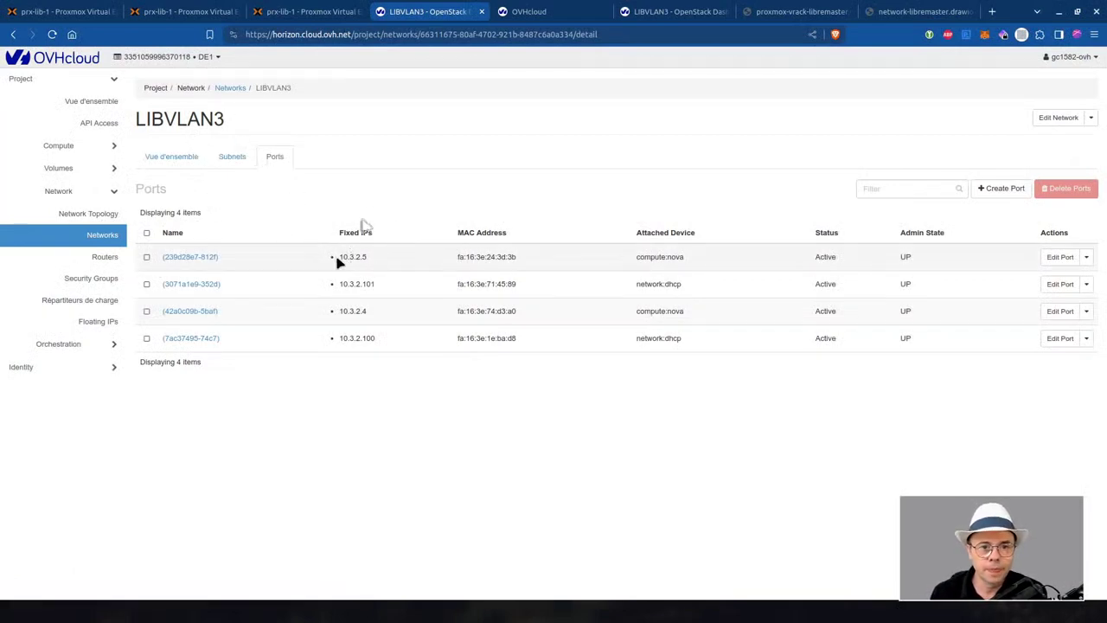
pyautogui.moveTo(338, 256); pyautogui.dragTo(369, 259)
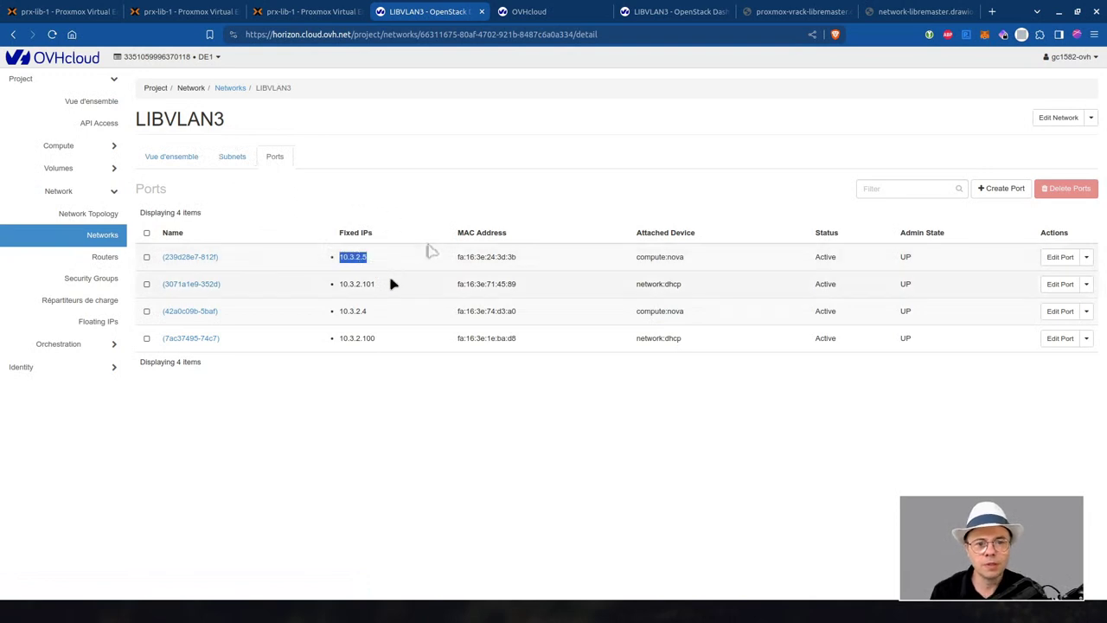
pyautogui.click(378, 214)
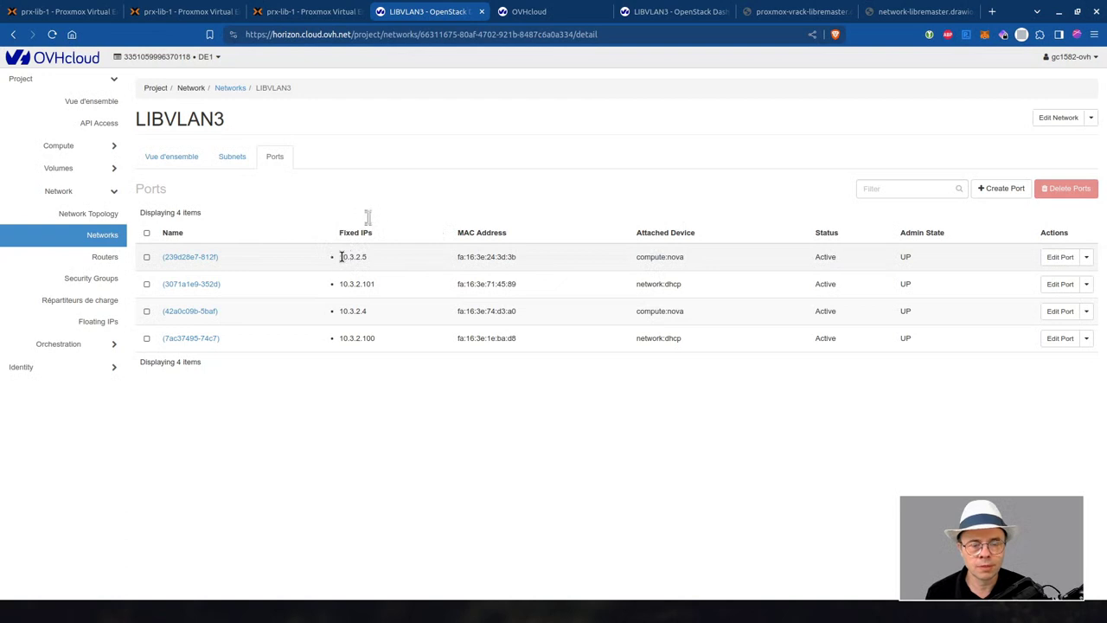
pyautogui.moveTo(341, 257); pyautogui.dragTo(350, 256)
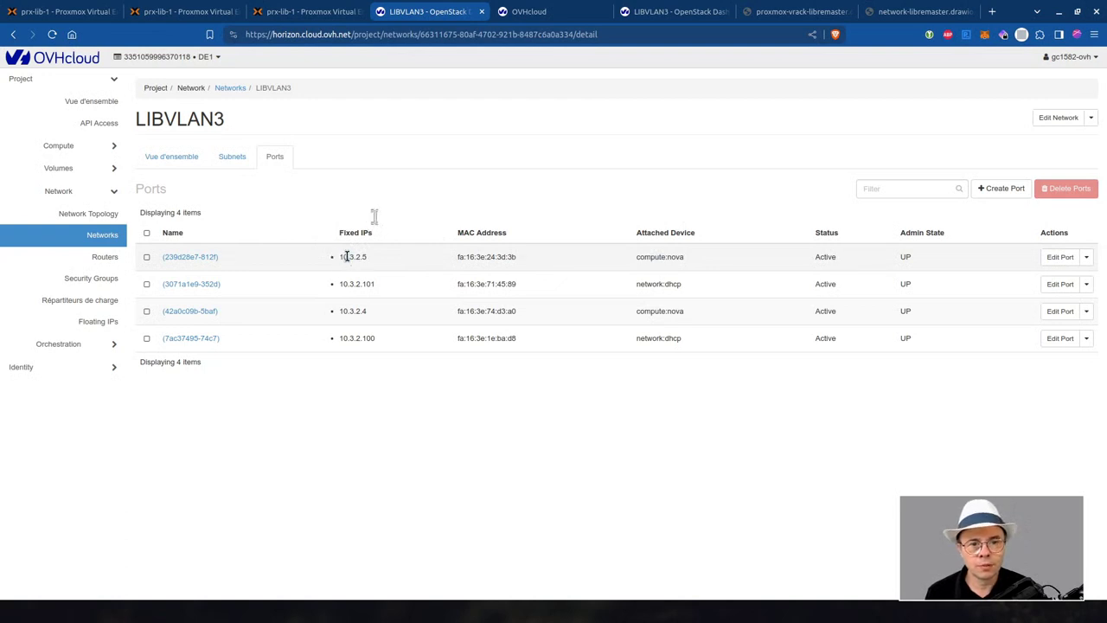
pyautogui.doubleClick(347, 257)
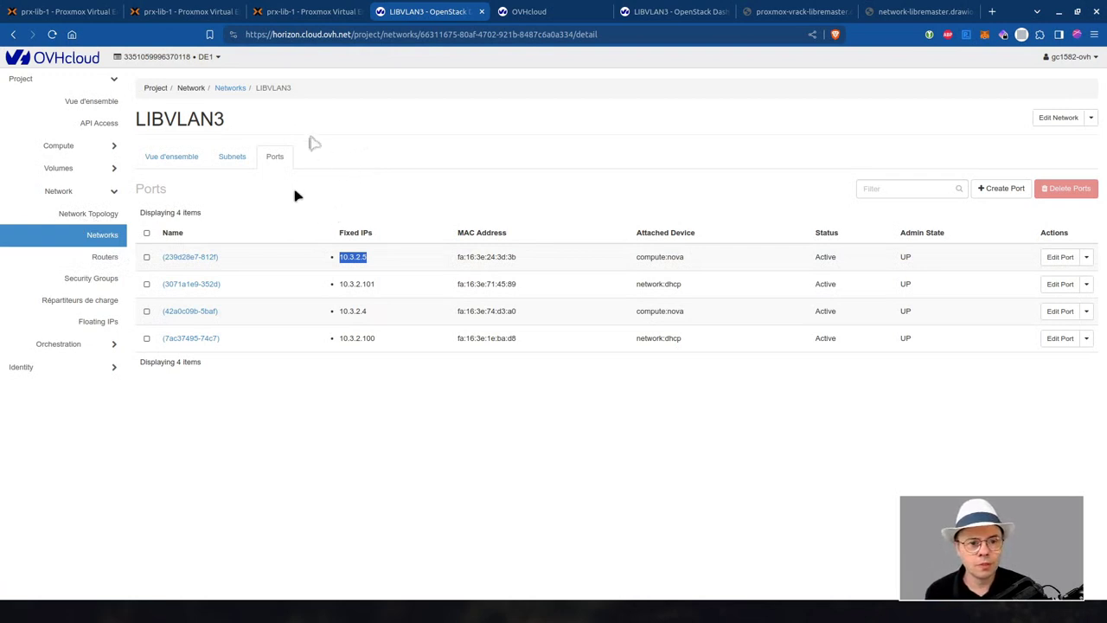
pyautogui.click(241, 189)
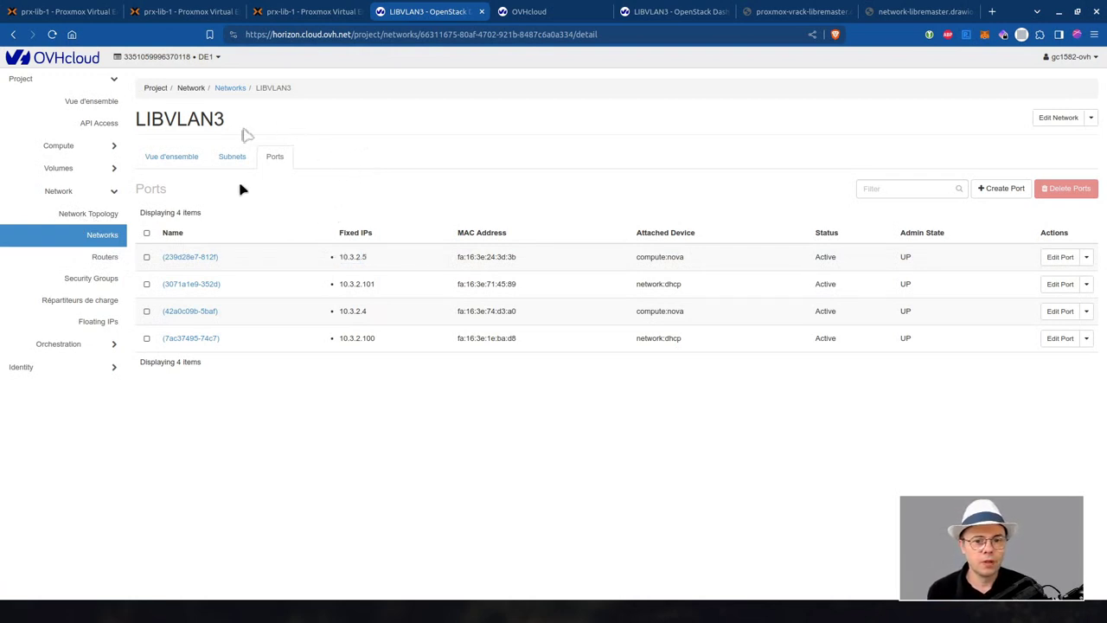